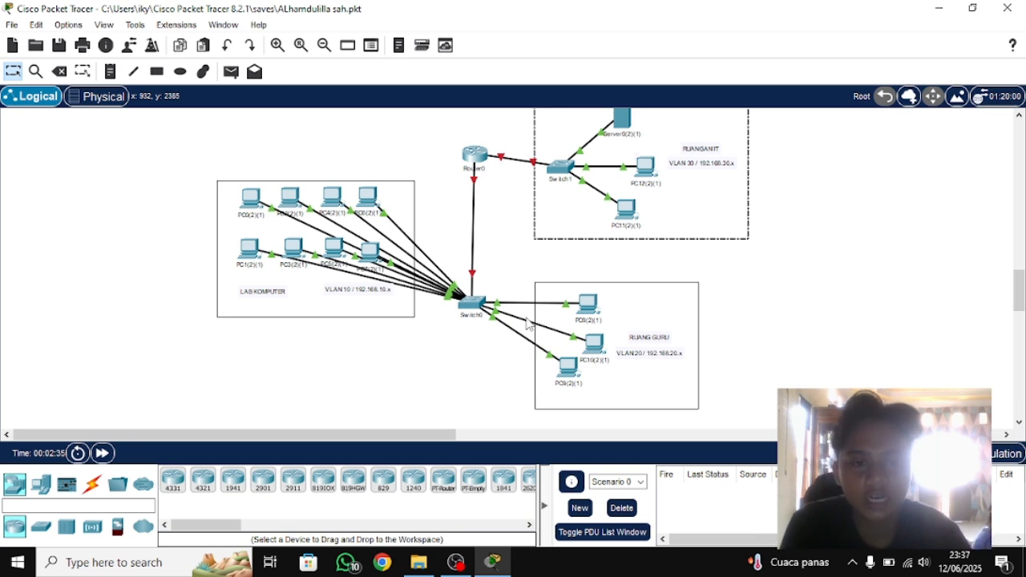
- Examine the topology's LAB KOMPUTER, RUANG GURU and RUANGAN IT areas, including their VLAN labels and links to the switches and router
scroll(443, 313, up, 2)
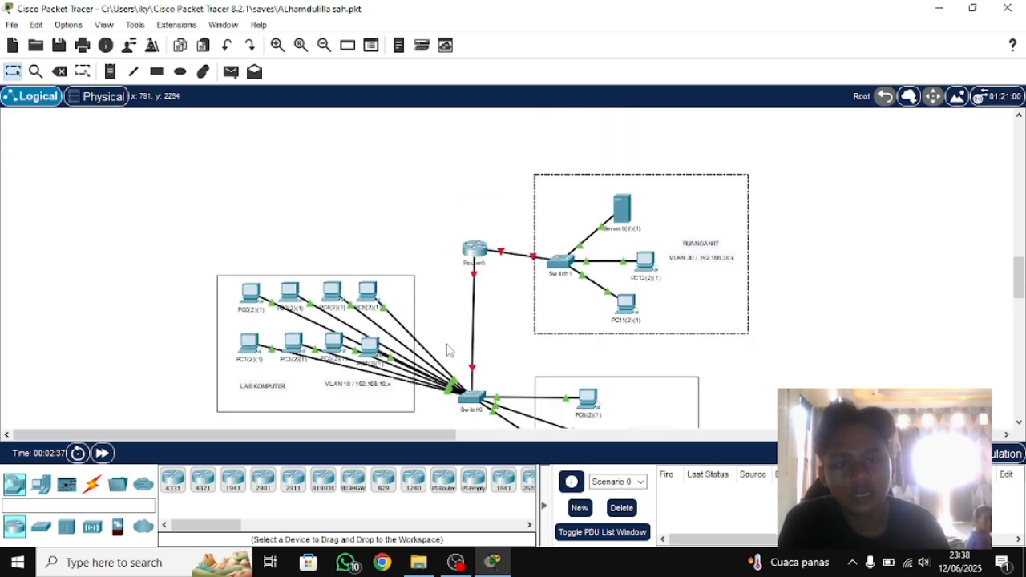
scroll(446, 345, down, 2)
scroll(461, 368, up, 1)
scroll(470, 387, down, 2)
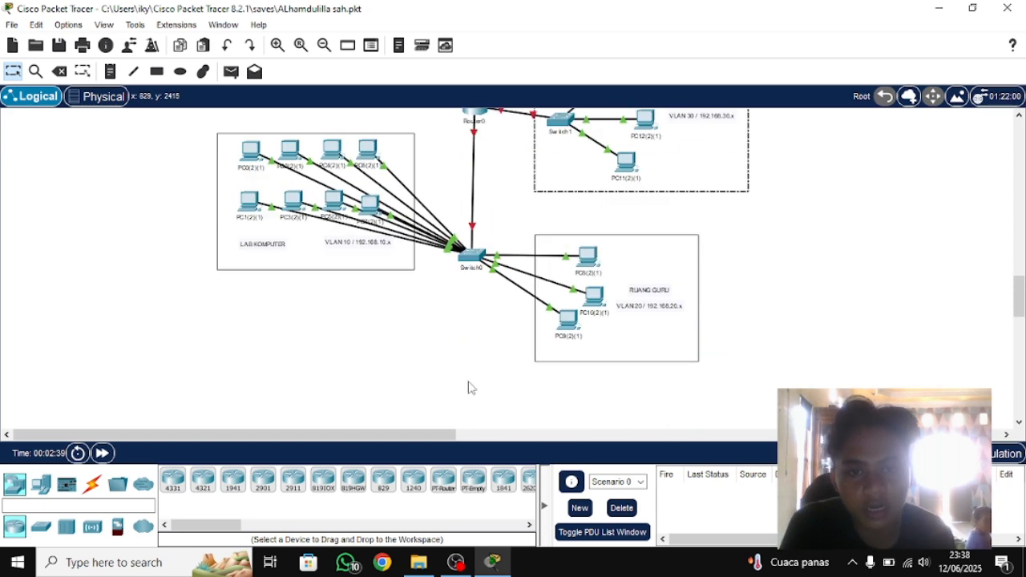
scroll(470, 386, up, 2)
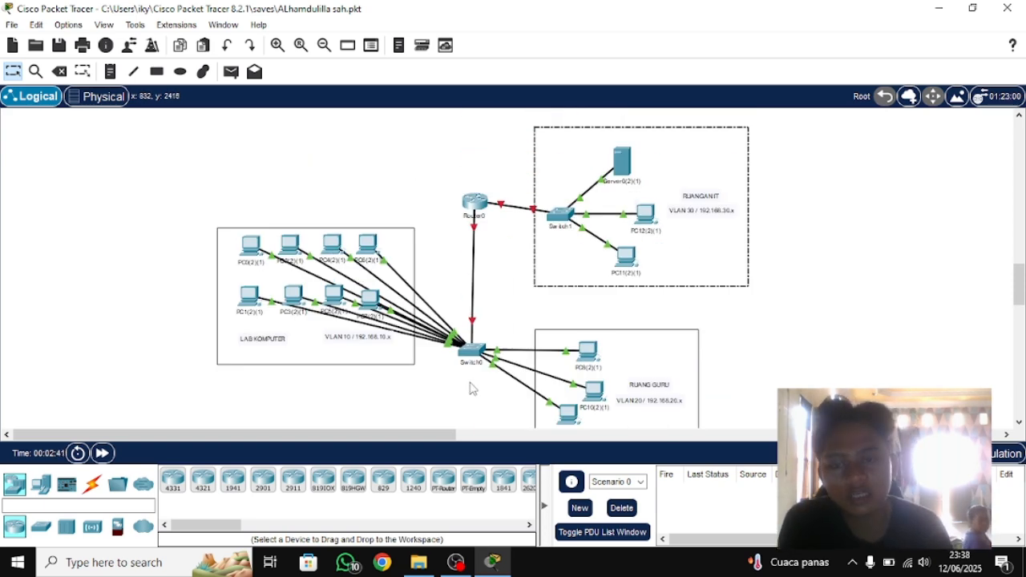
scroll(470, 388, down, 1)
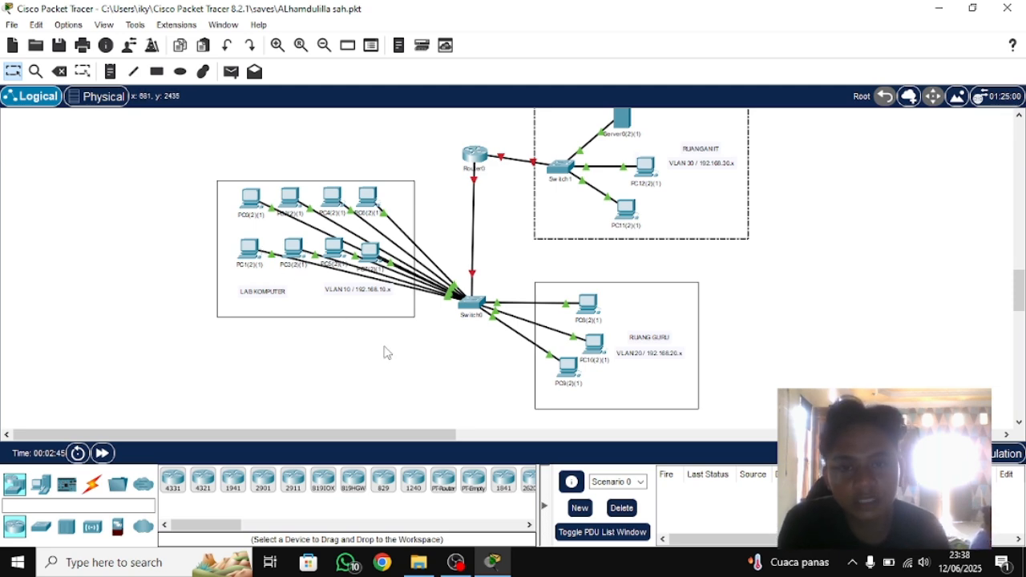
scroll(597, 401, up, 2)
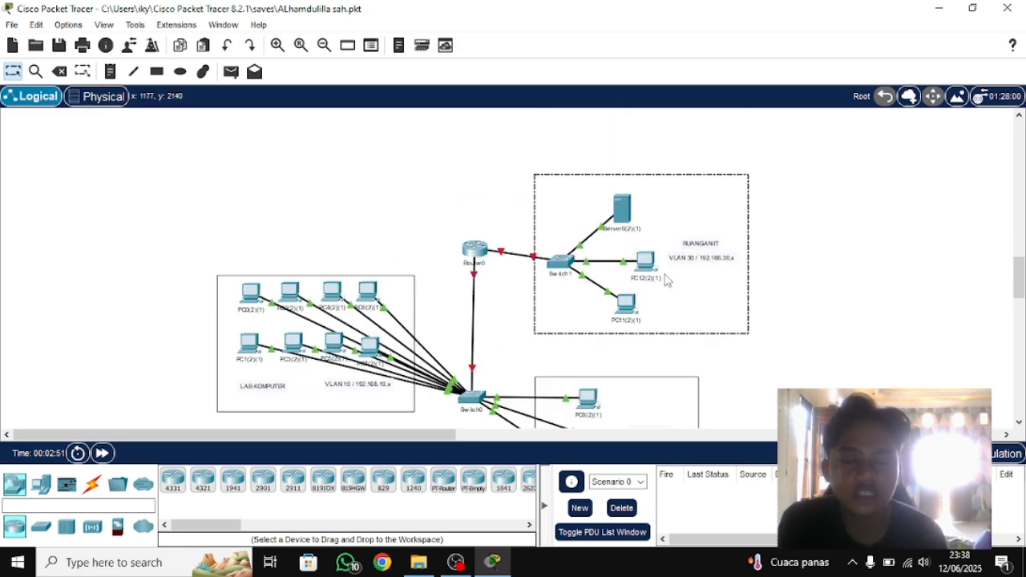
scroll(645, 264, down, 1)
scroll(634, 265, down, 2)
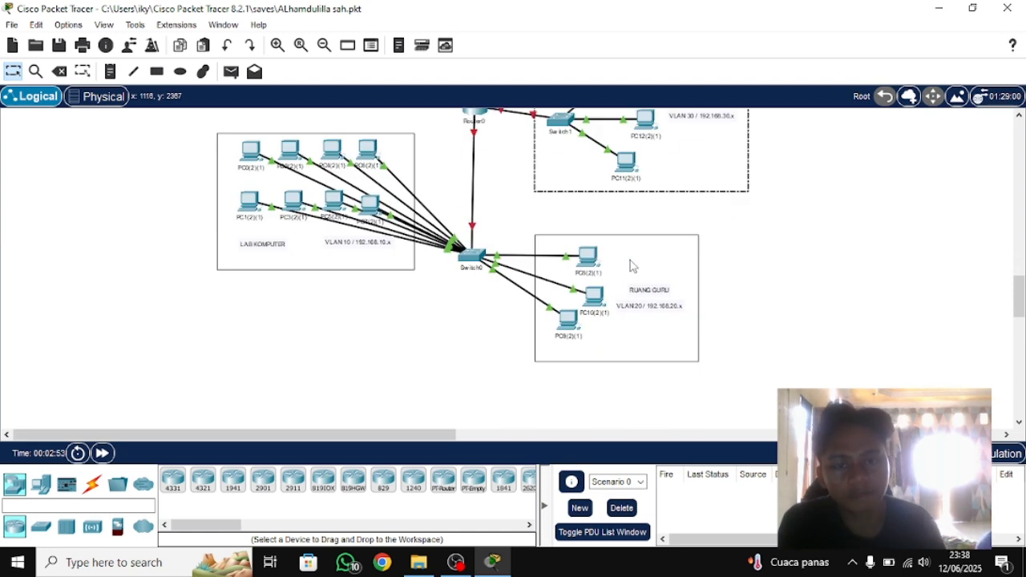
scroll(621, 265, up, 3)
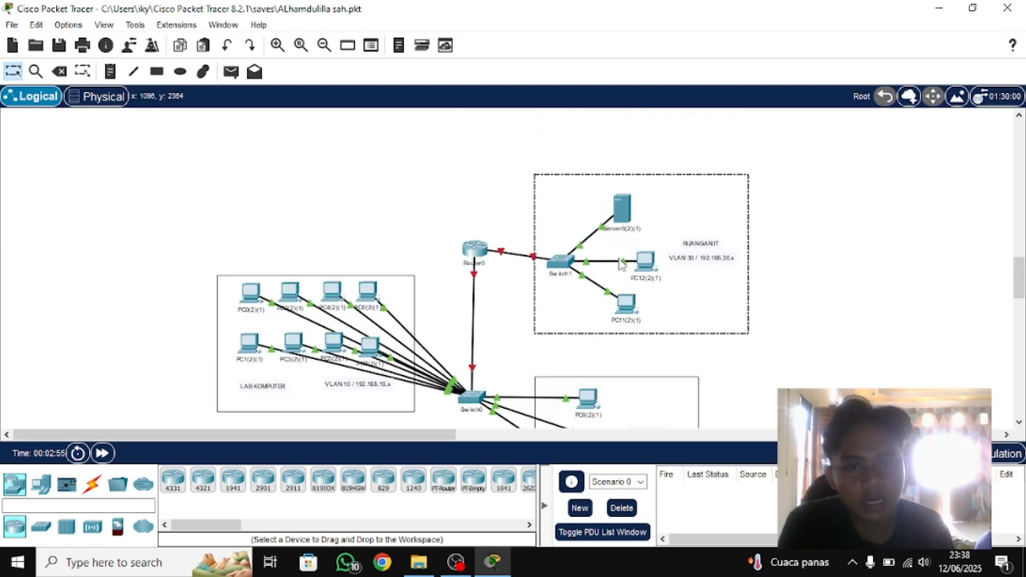
scroll(621, 265, down, 2)
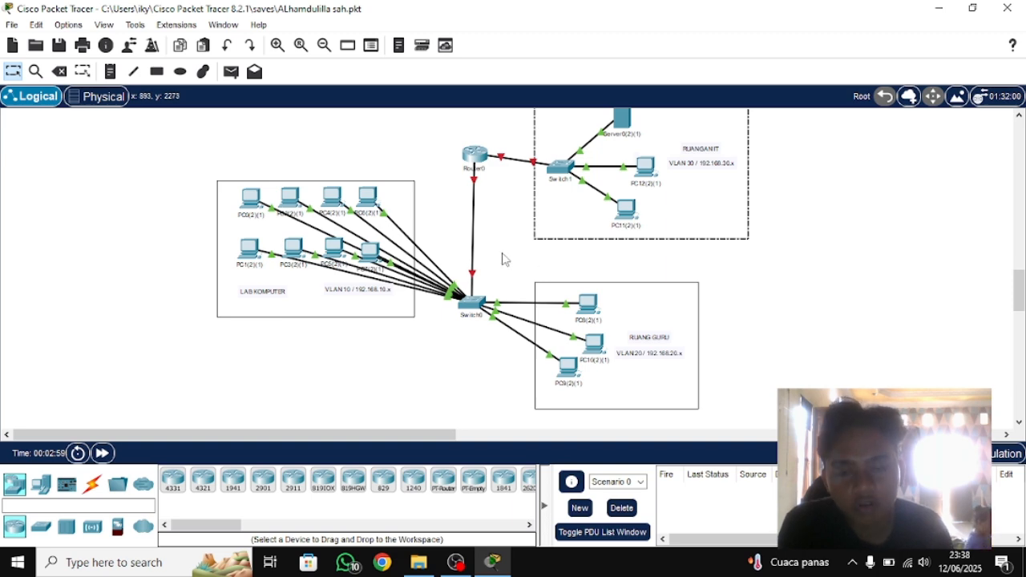
scroll(436, 215, up, 2)
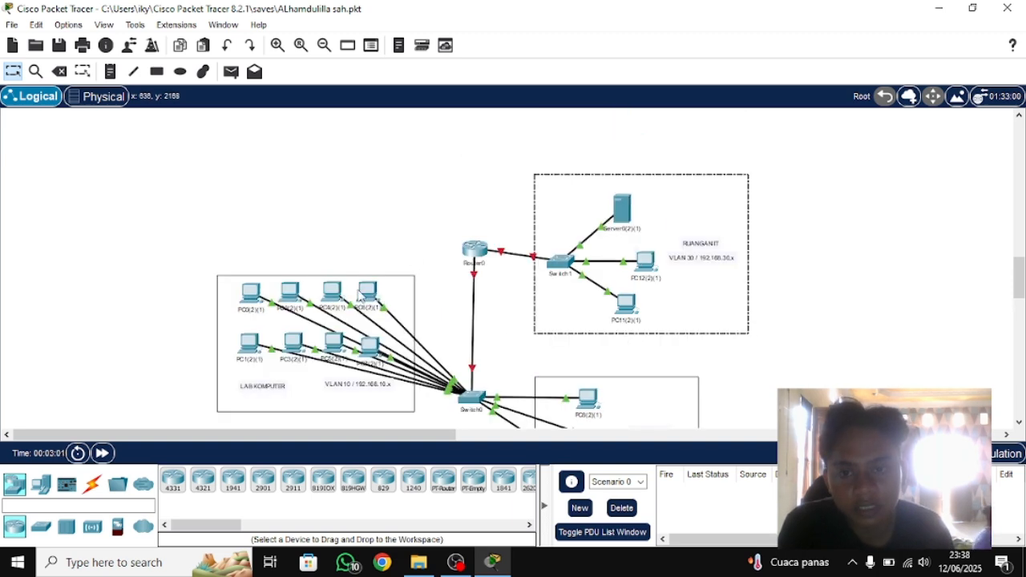
- Review the static IP configuration of PC6(2)(1) in the LAB KOMPUTER area, including its gateway
click(367, 290)
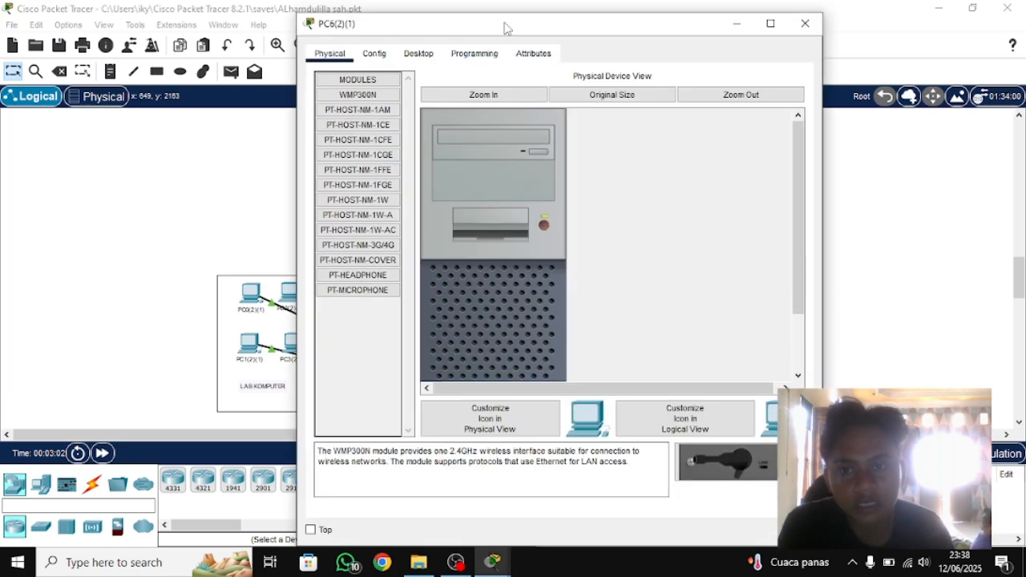
drag(505, 25, 629, 32)
click(498, 66)
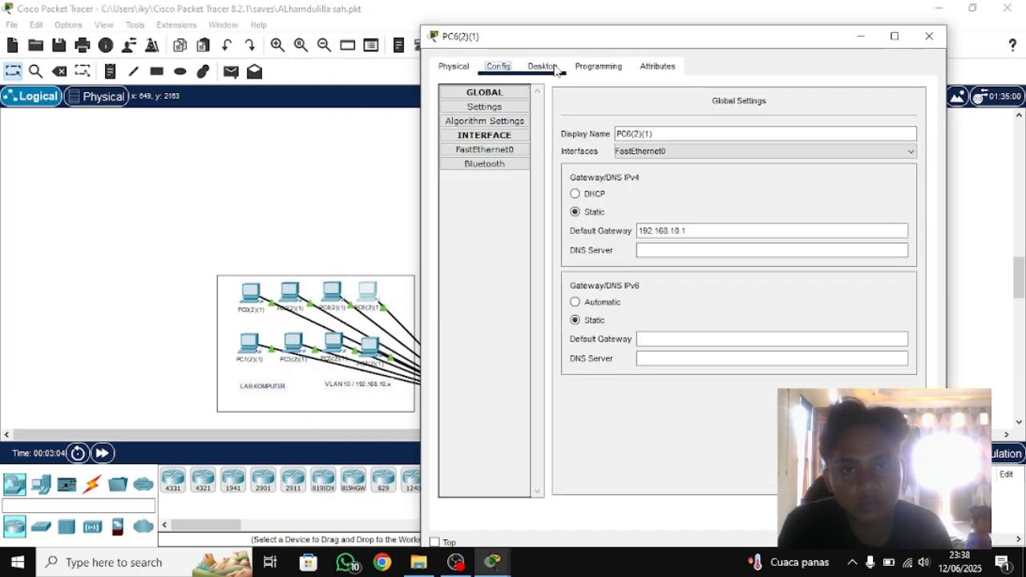
click(542, 65)
click(467, 129)
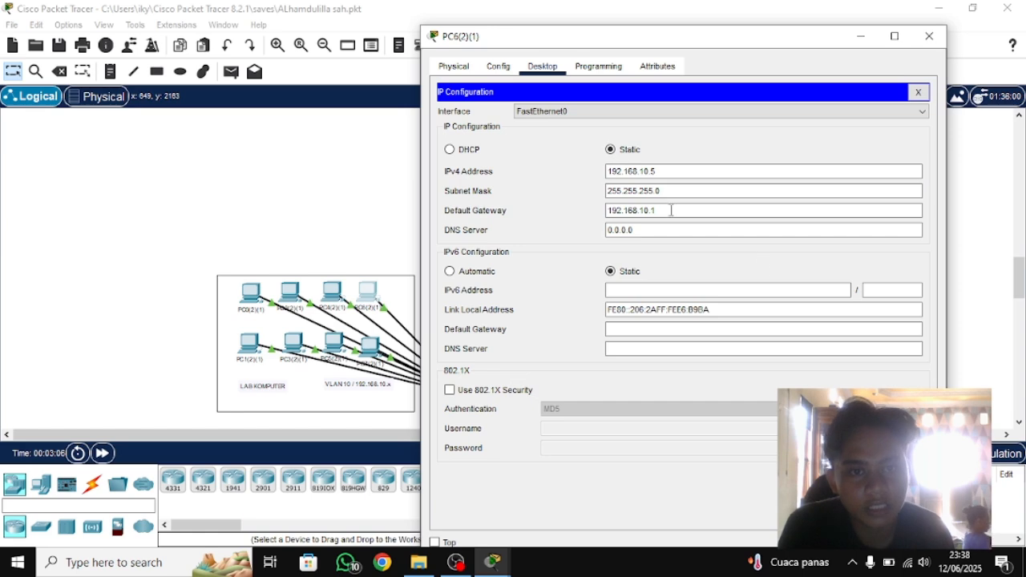
scroll(316, 276, down, 2)
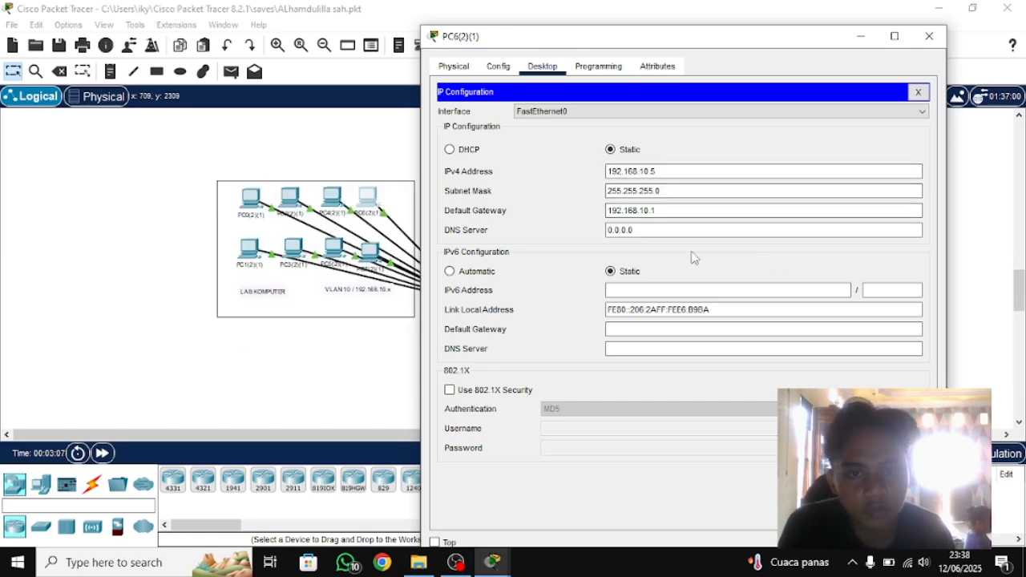
scroll(172, 236, up, 3)
scroll(280, 264, down, 3)
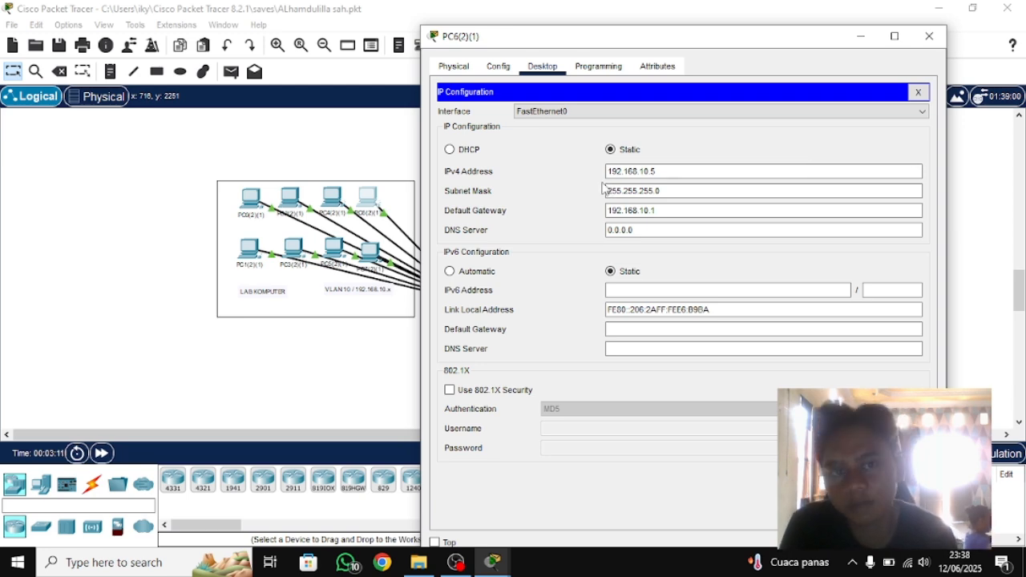
click(860, 36)
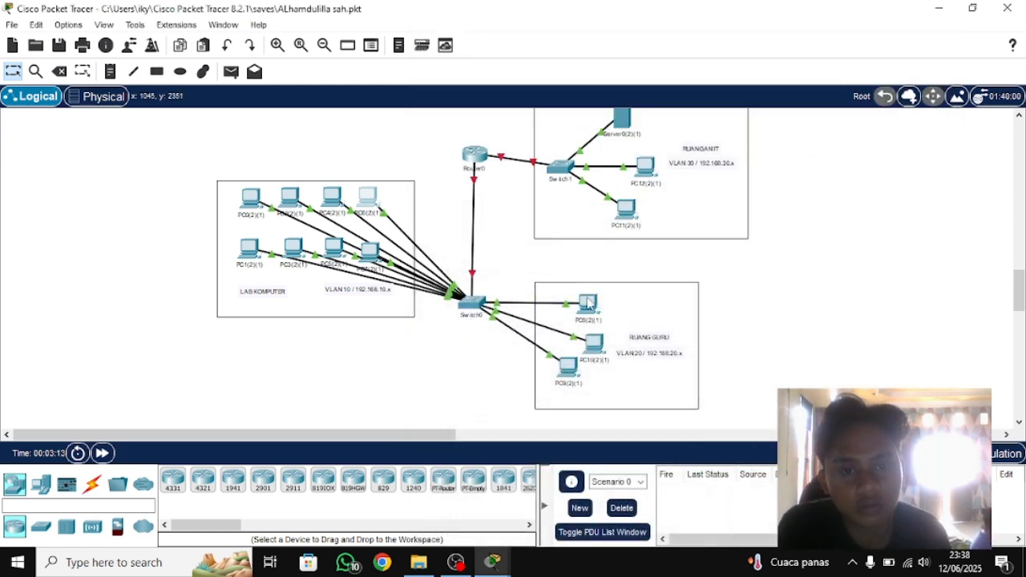
- Review the static IP configuration of PC8(2)(1) in the RUANG GURU area, including its gateway
click(586, 303)
click(373, 53)
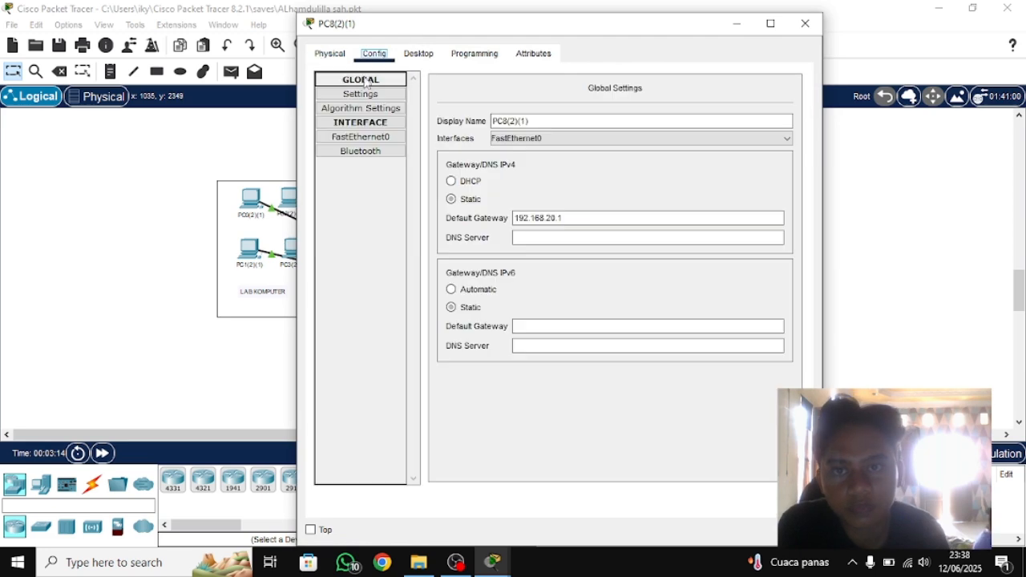
click(413, 56)
click(362, 100)
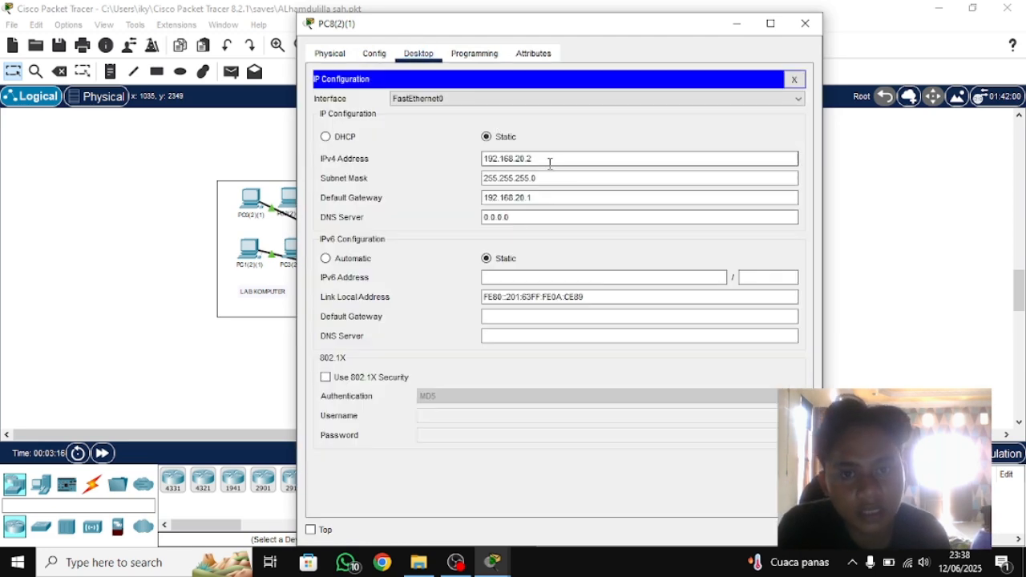
drag(585, 31, 630, 46)
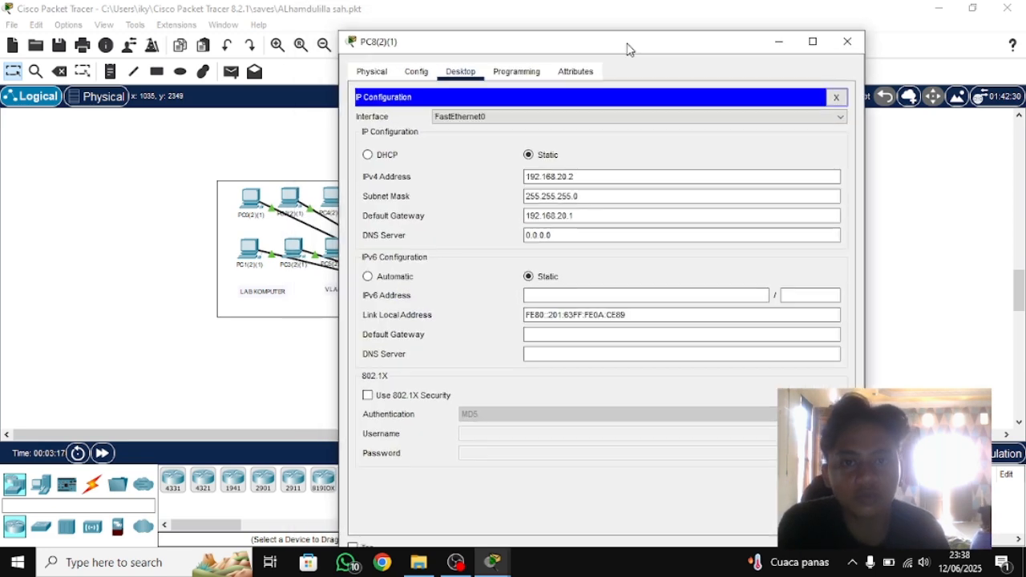
click(783, 42)
- Check the IP configuration of PC11(2)(1) in the VLAN 30 area and close its device window
click(626, 208)
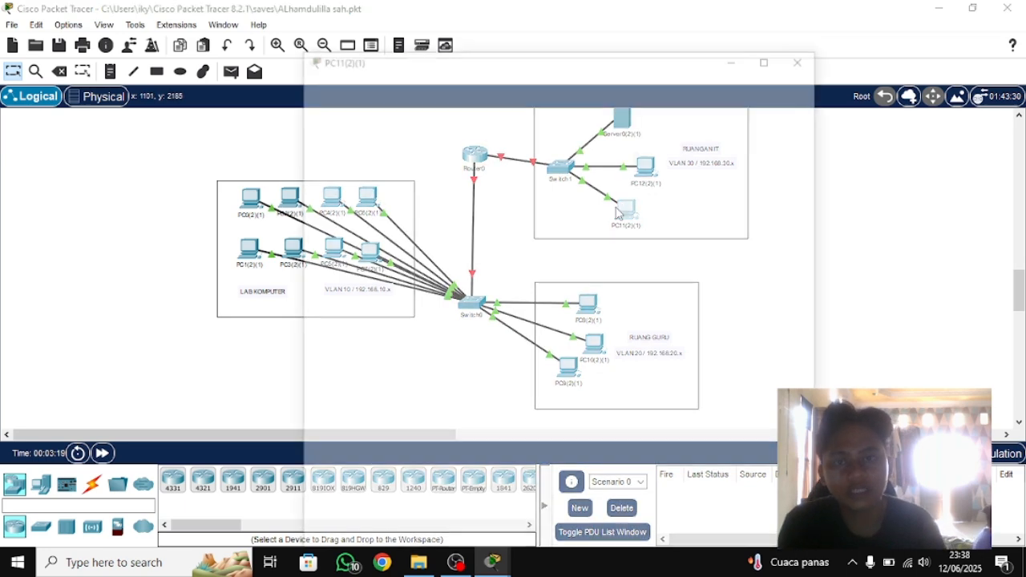
click(375, 56)
click(418, 53)
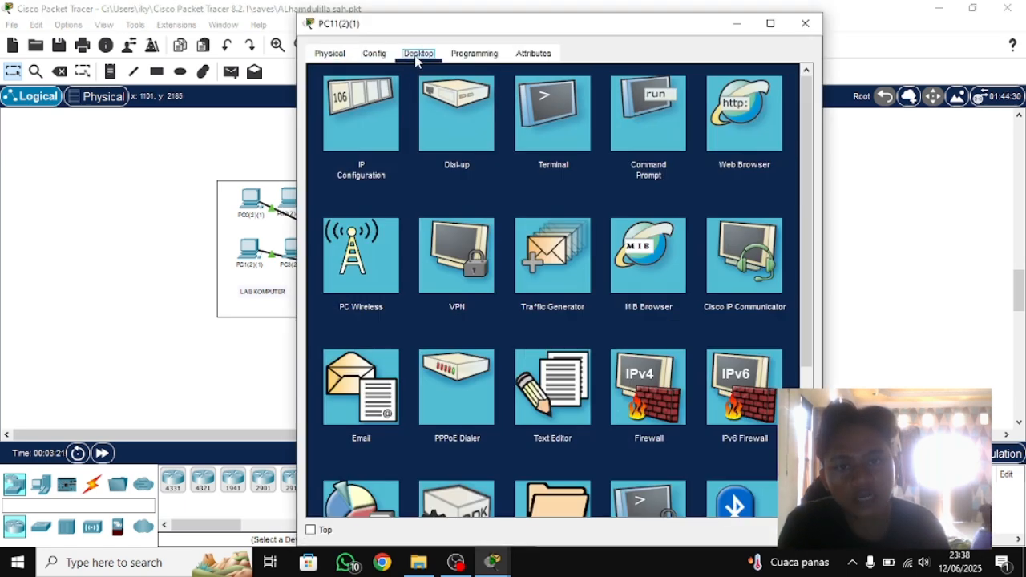
click(389, 126)
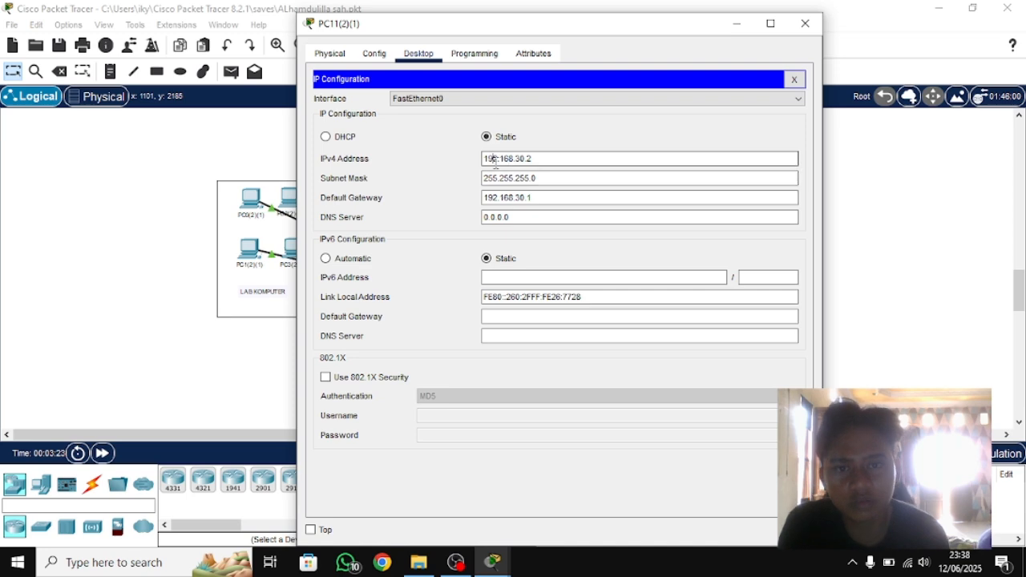
click(805, 23)
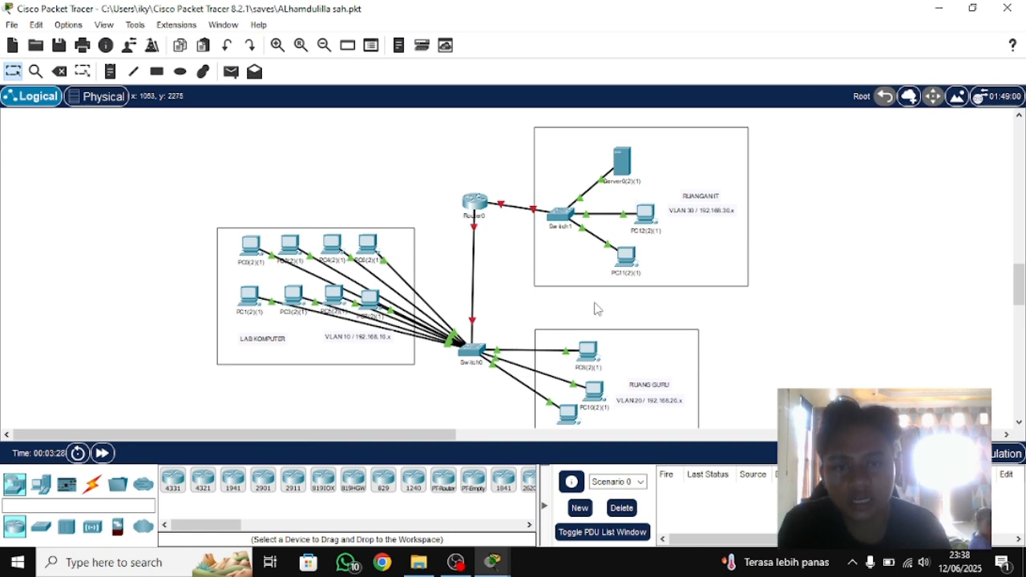
scroll(593, 306, down, 2)
scroll(585, 305, up, 2)
scroll(499, 263, down, 1)
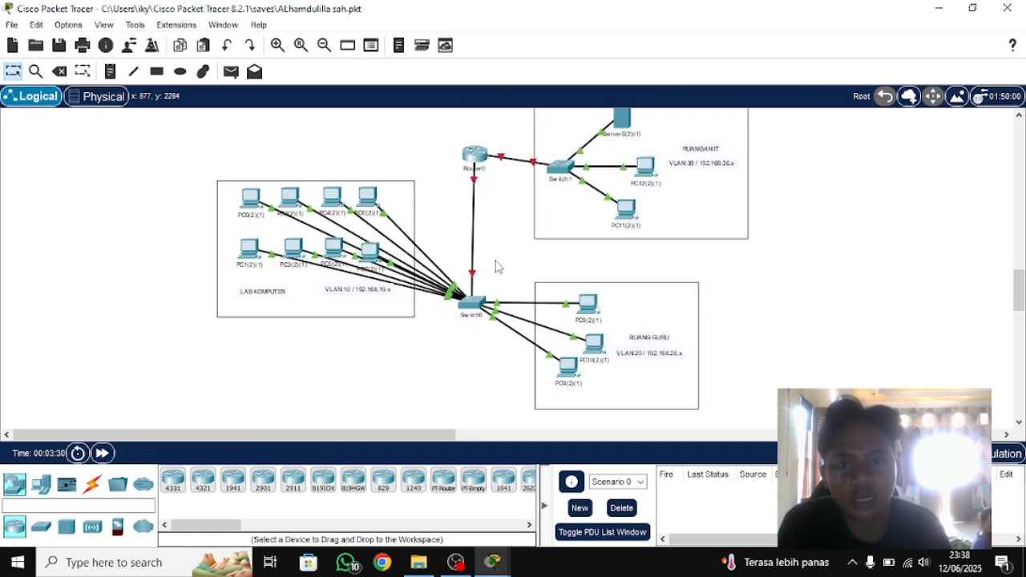
scroll(497, 263, up, 1)
click(475, 204)
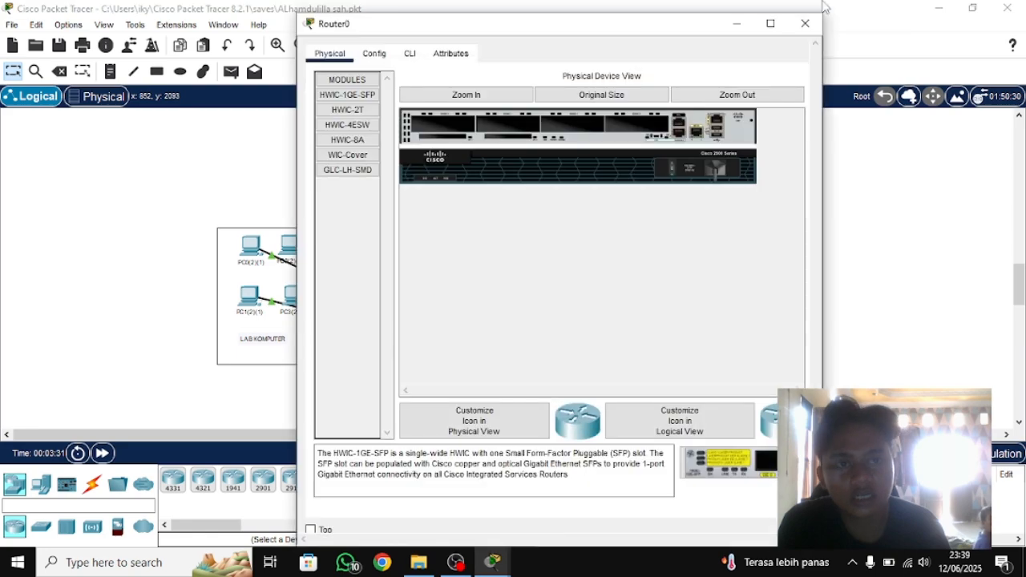
click(806, 23)
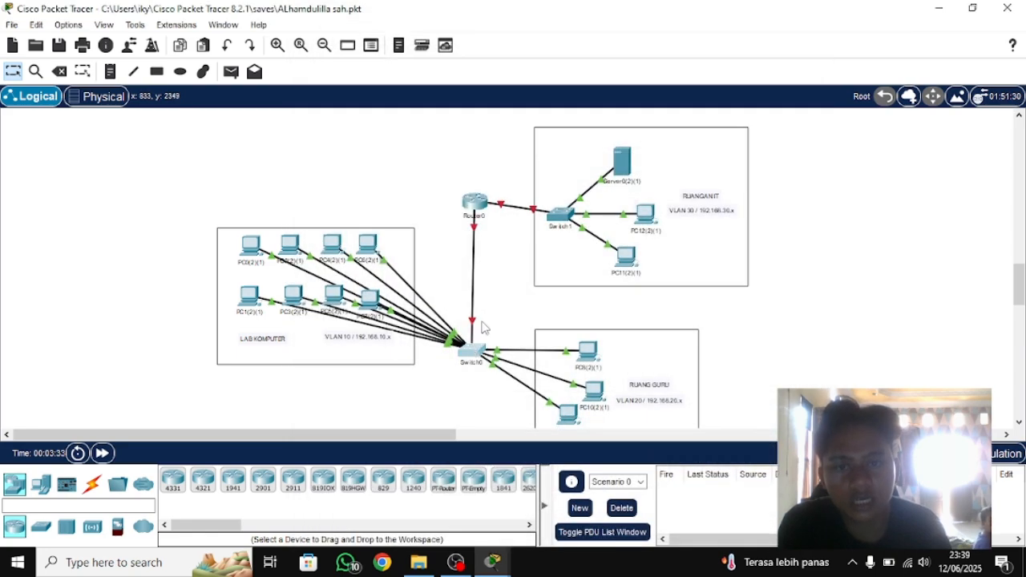
- Start a command-line session on Switch0 to reach the user prompt, and close the device window
click(471, 348)
click(408, 58)
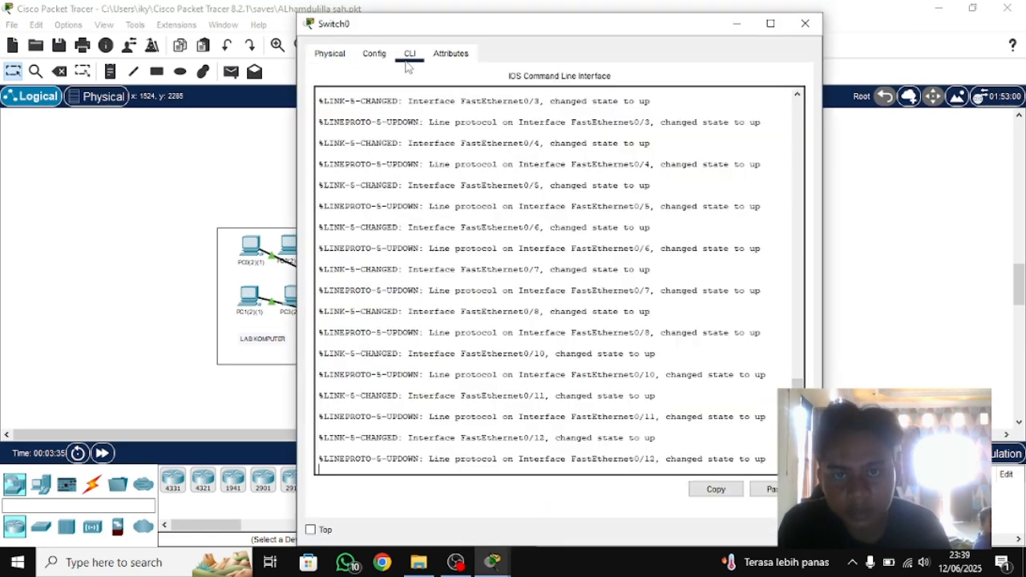
key(Return)
key(Return)
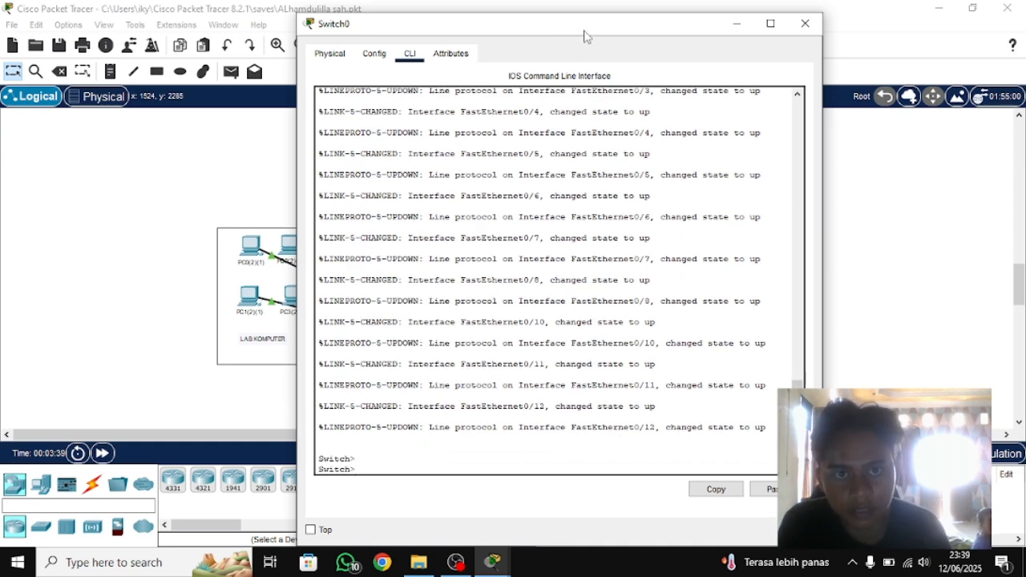
drag(584, 32, 621, 58)
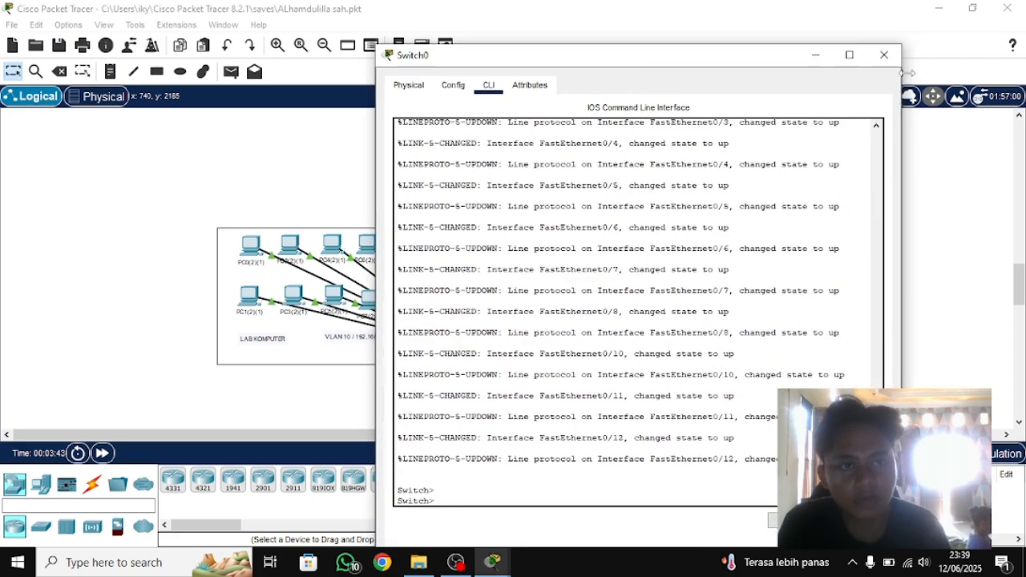
click(884, 54)
- Reopen Switch0's command-line interface and place its window beside the LAB KOMPUTER area so the PCs stay in view
scroll(456, 385, down, 3)
scroll(463, 344, up, 3)
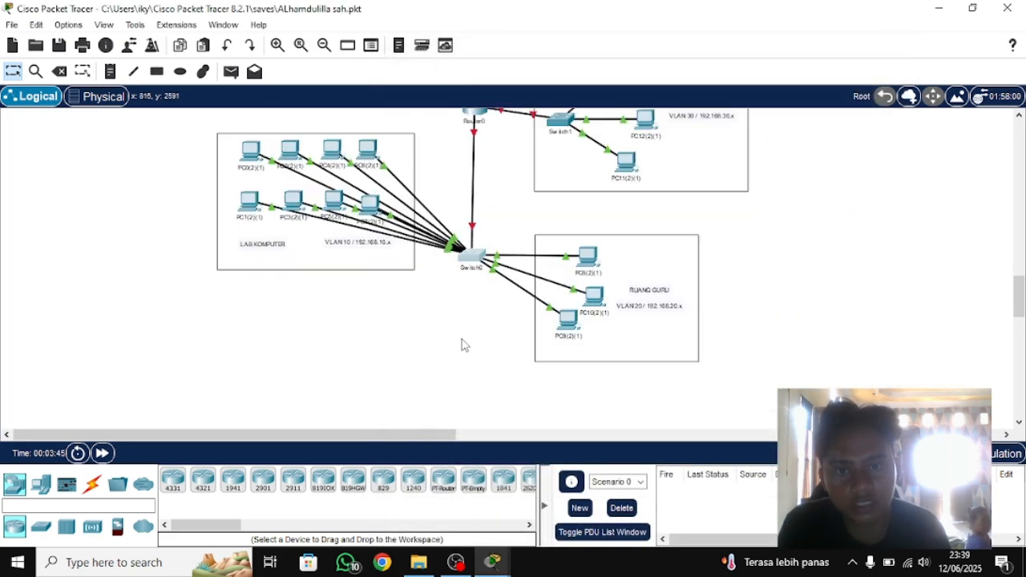
scroll(479, 357, down, 2)
scroll(480, 357, up, 1)
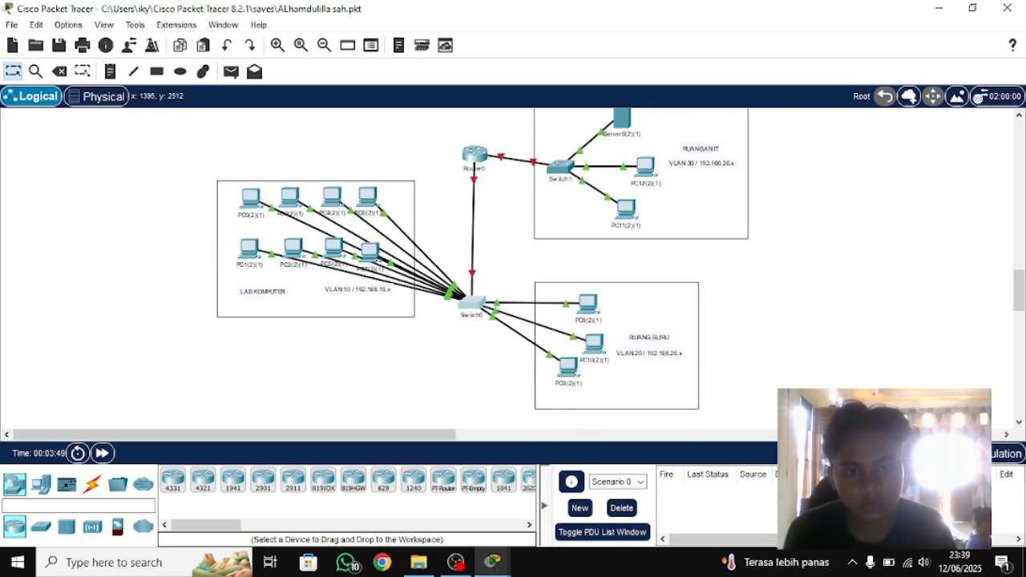
scroll(518, 358, up, 1)
scroll(537, 352, down, 3)
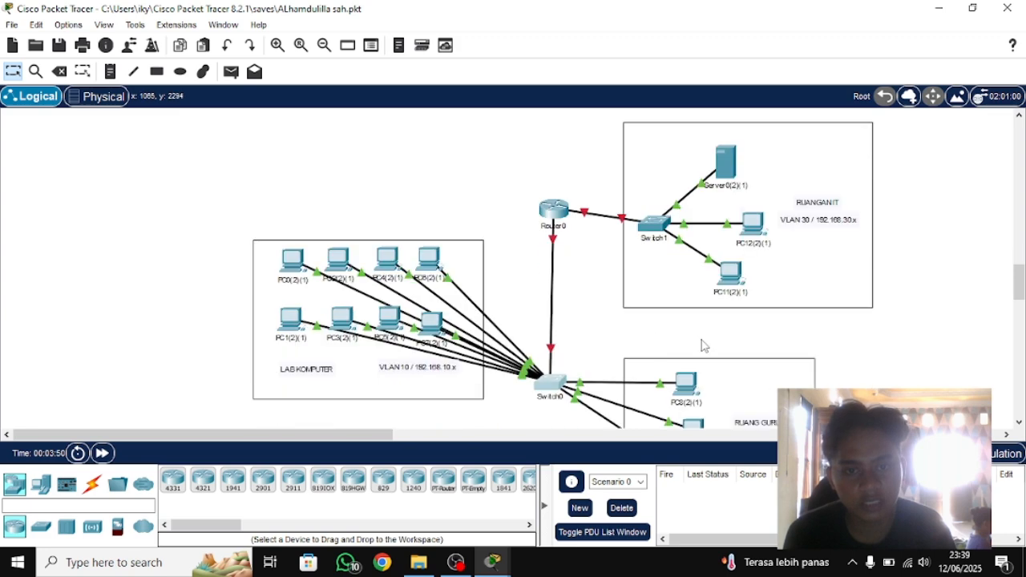
scroll(702, 347, down, 2)
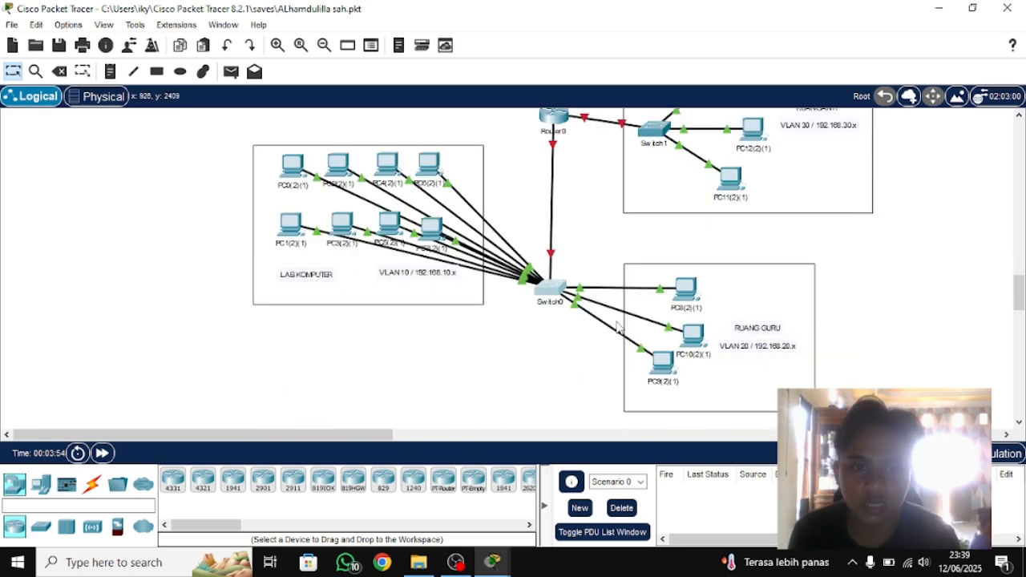
click(550, 290)
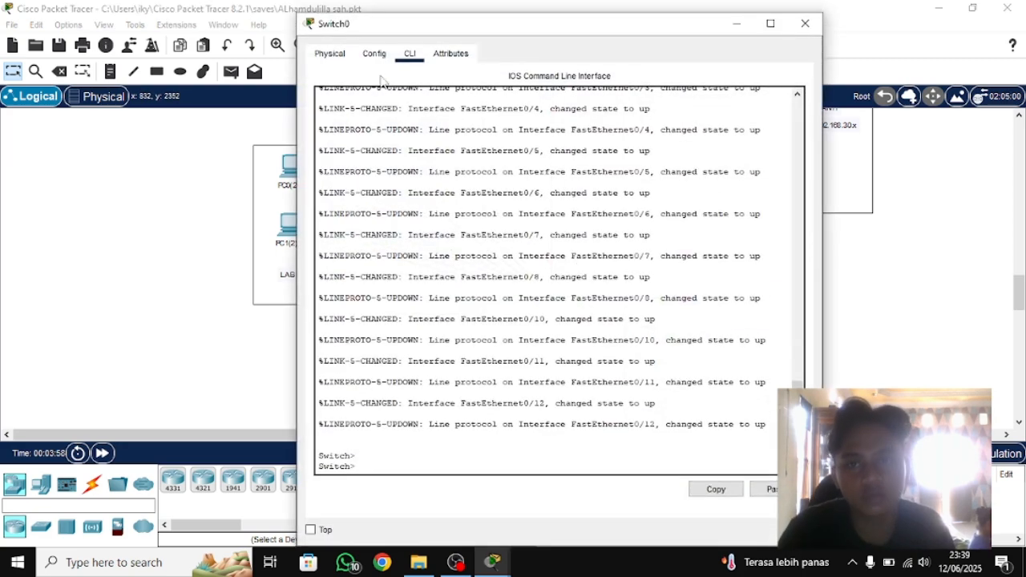
drag(397, 36, 546, 37)
click(477, 58)
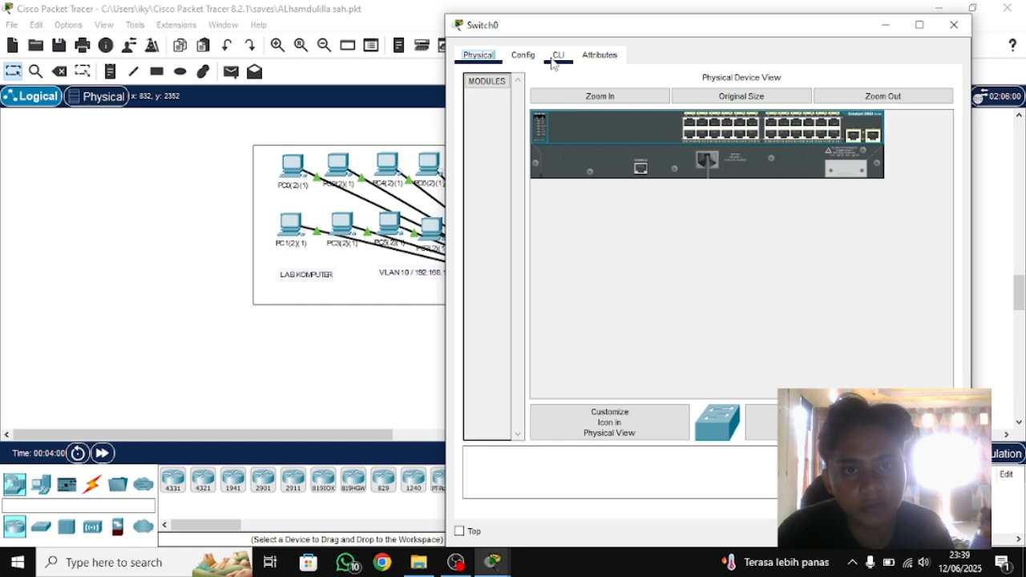
click(554, 58)
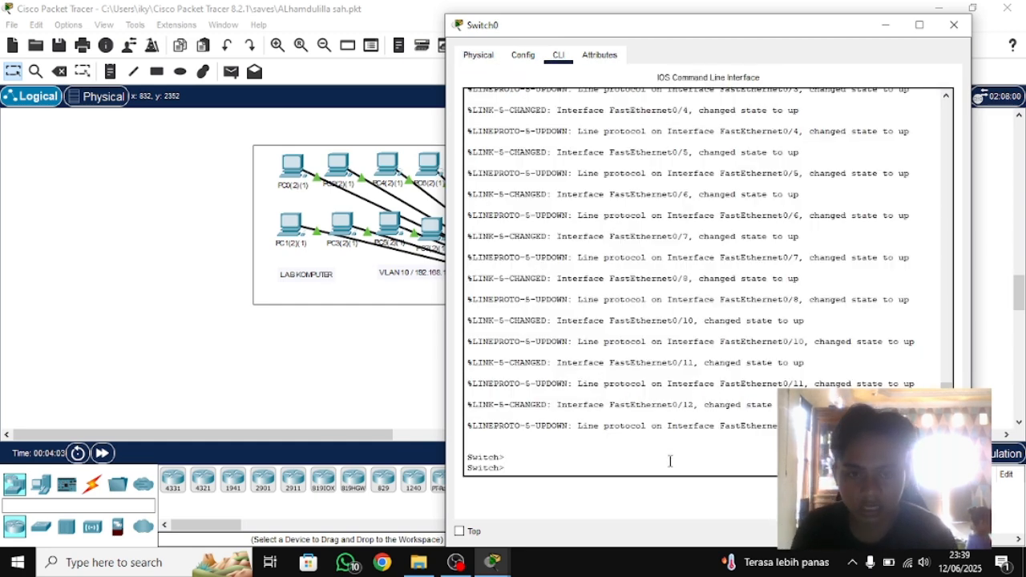
- Enter privileged mode with en, and enter global configuration mode on Switch0 with conf t
key(Return)
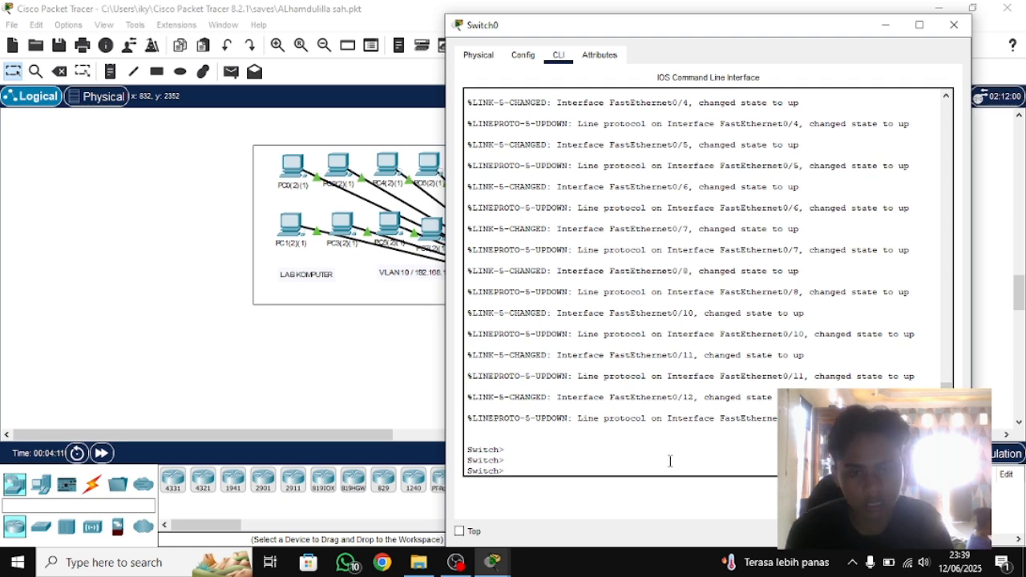
key(Return)
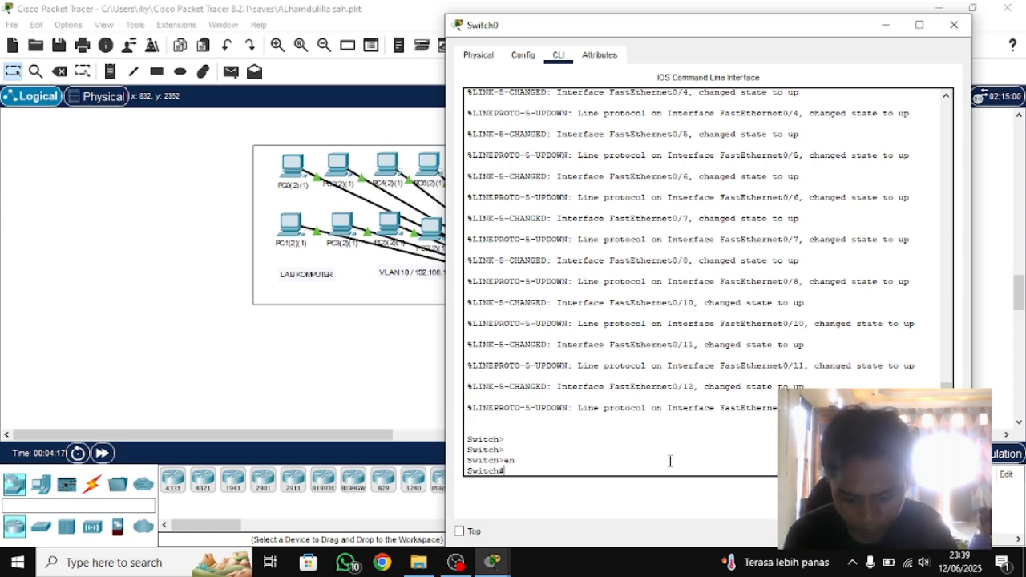
text(cof)
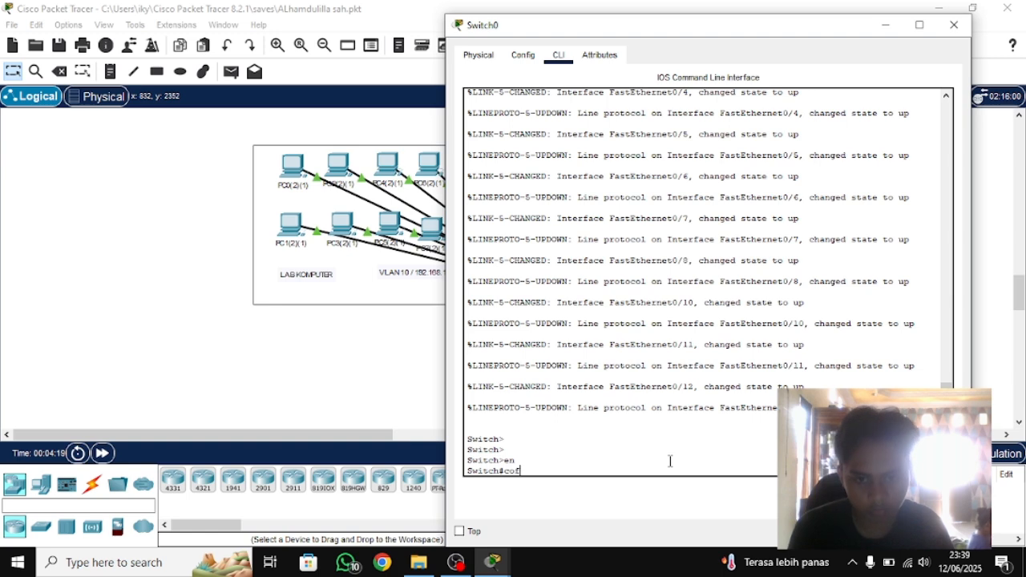
key(BackSpace)
text(nf t)
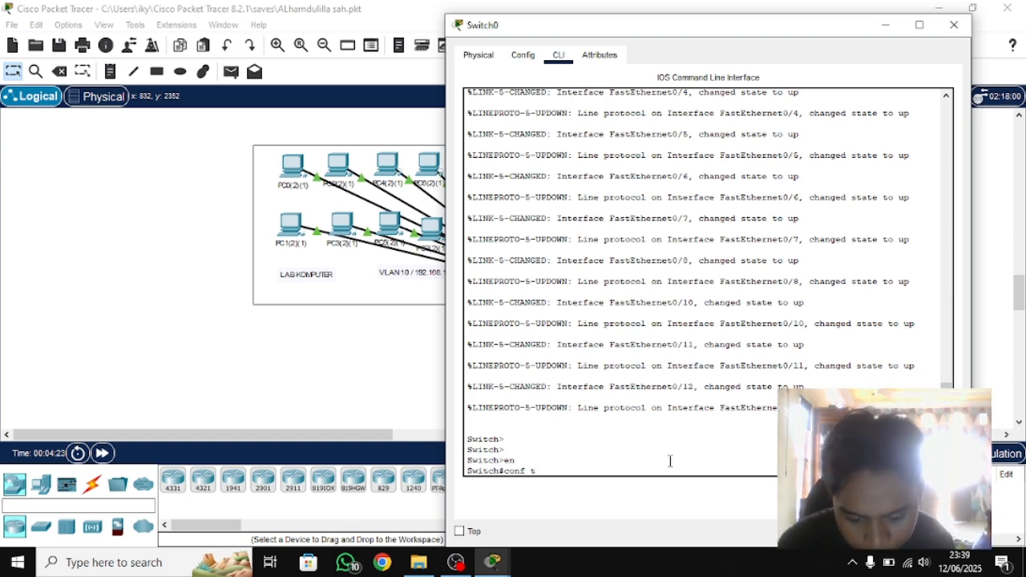
key(Return)
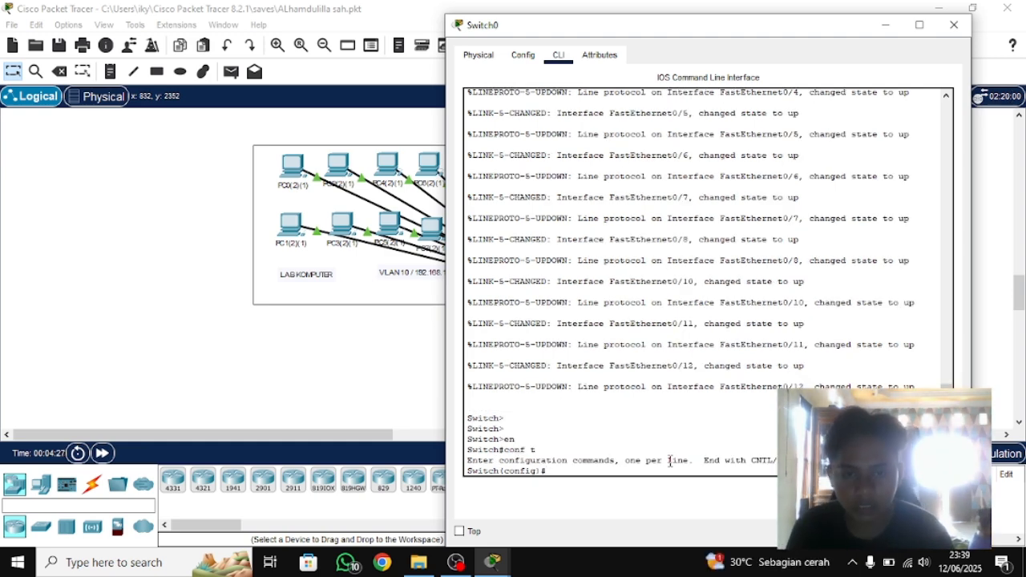
- Create VLAN 10 with the name lab and return to global configuration mode
text(vla)
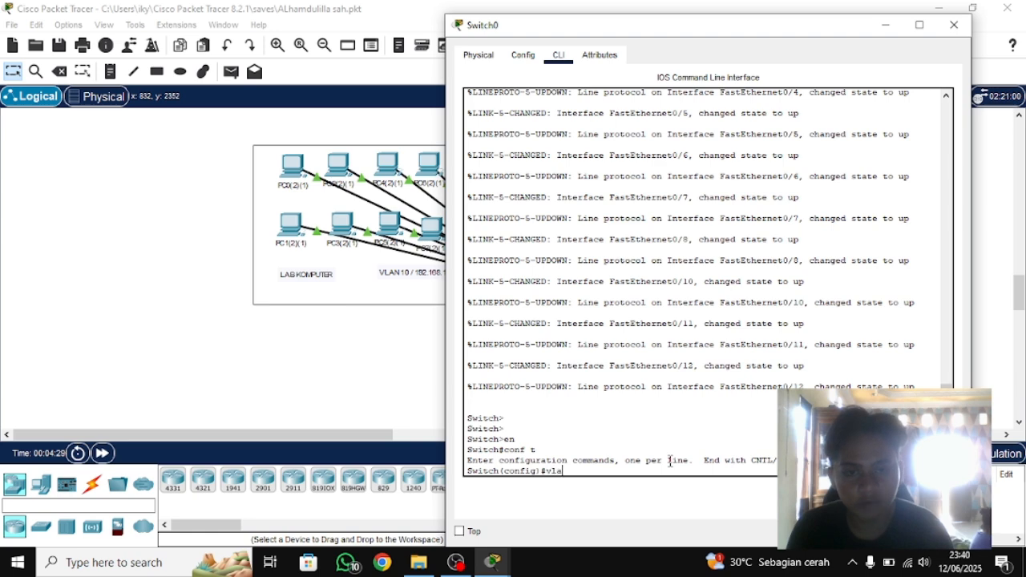
text(n 1)
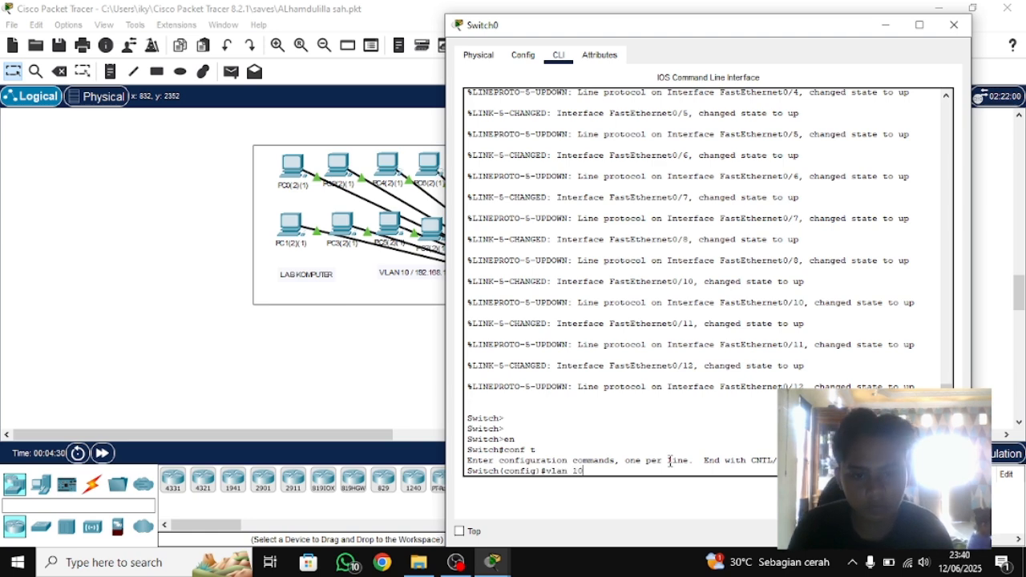
text(0)
key(Return)
text(nam)
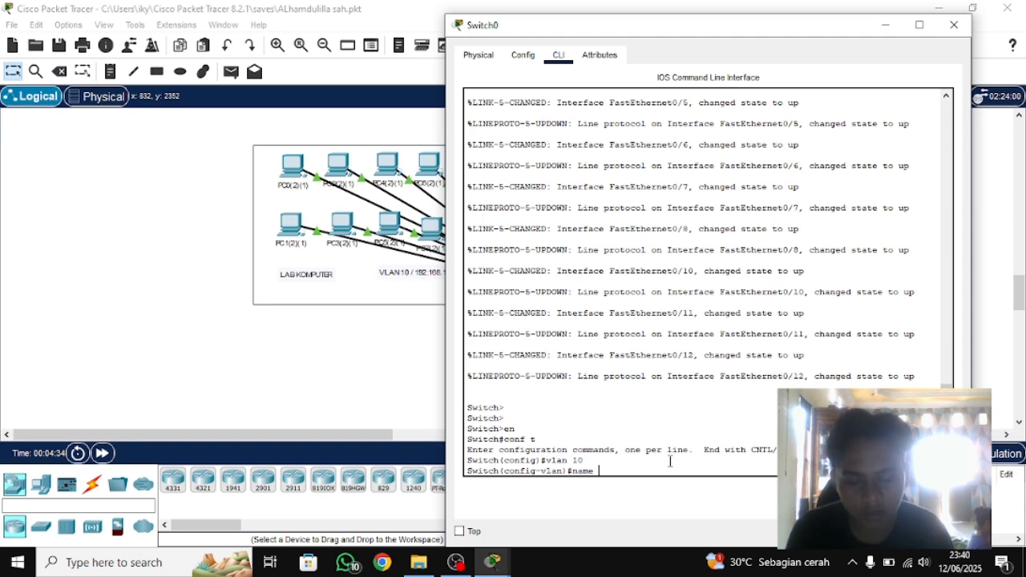
text(e)
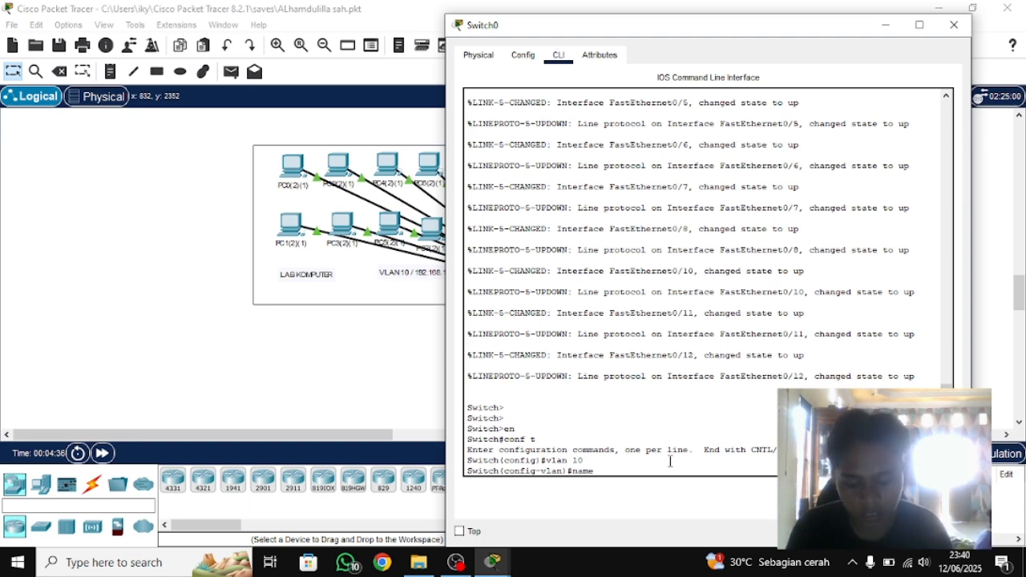
text( lab)
key(Return)
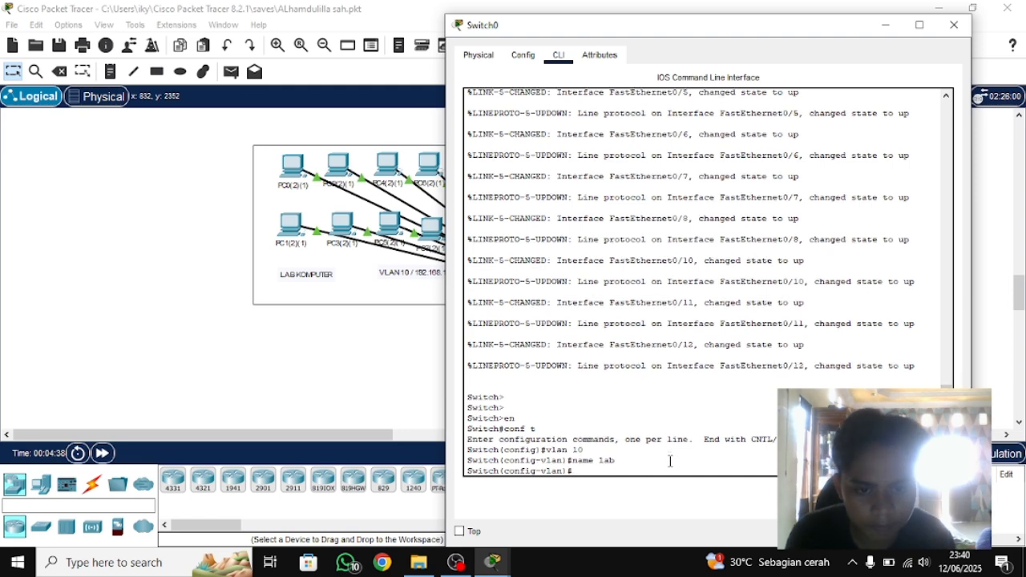
text(exit)
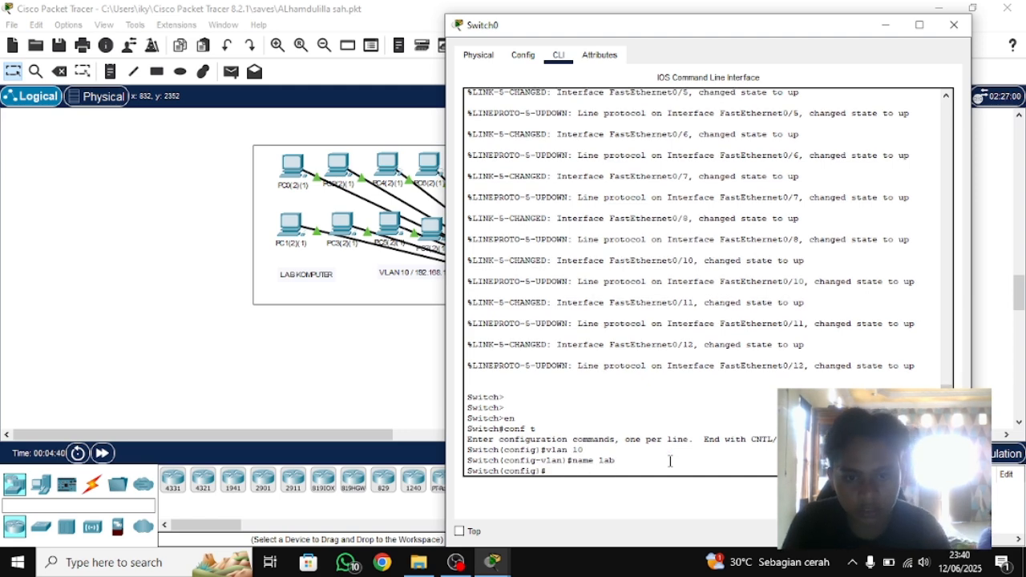
key(Return)
- Create VLAN 20 with the name guru and exit its VLAN configuration
text(vlan 20)
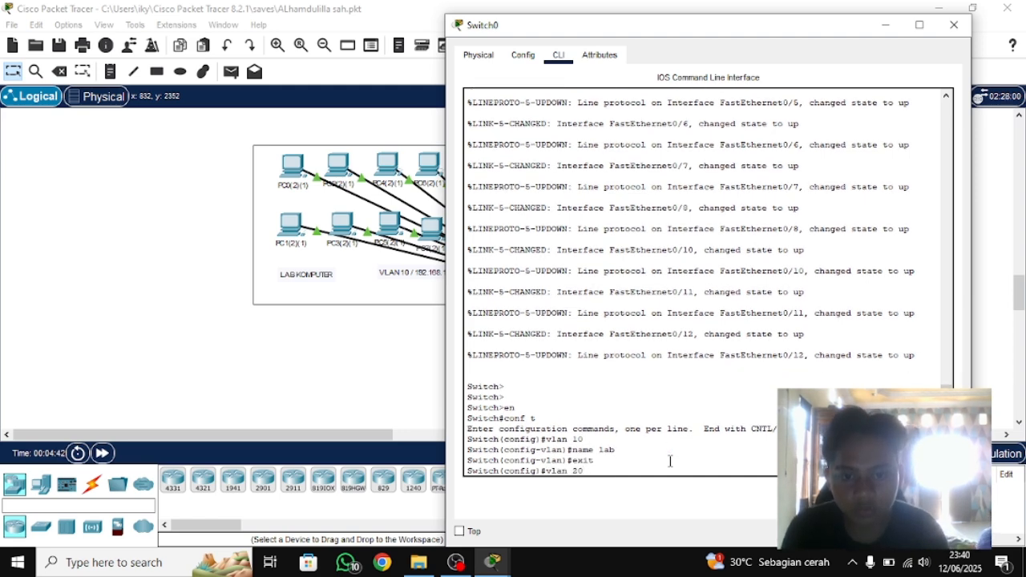
key(Return)
text(name)
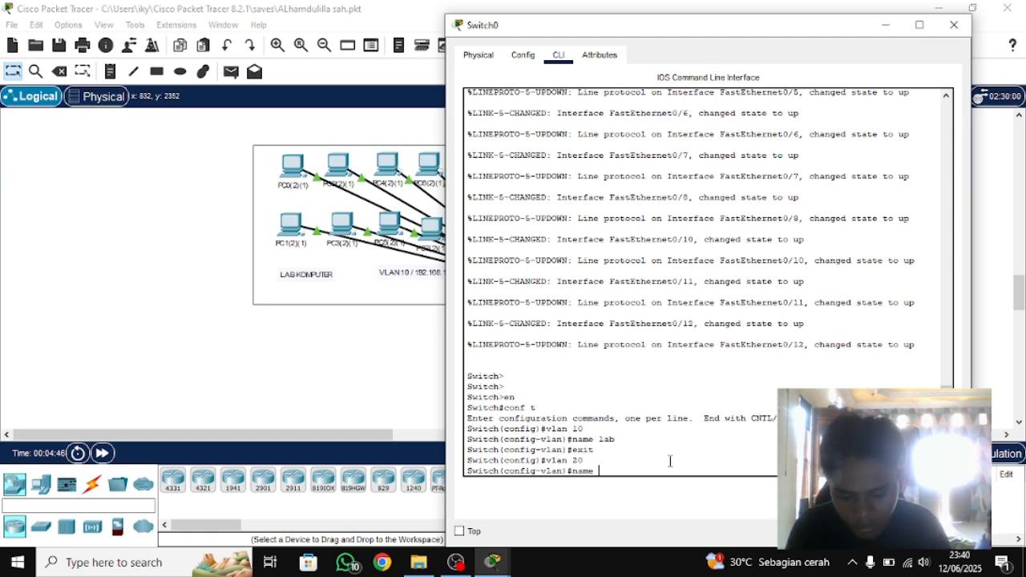
text( guru)
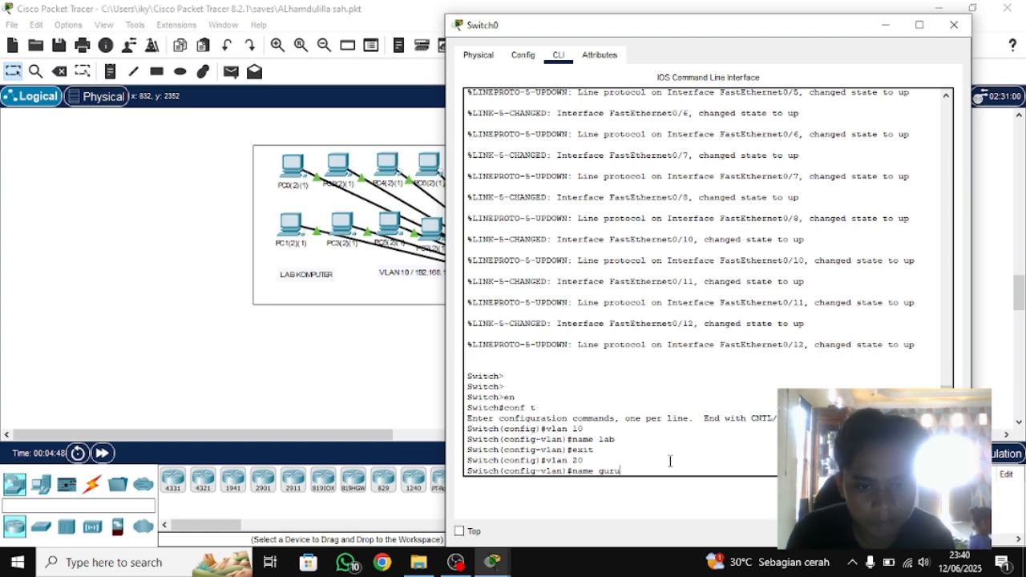
key(Return)
text(ex)
key(BackSpace)
key(BackSpace)
text(exit)
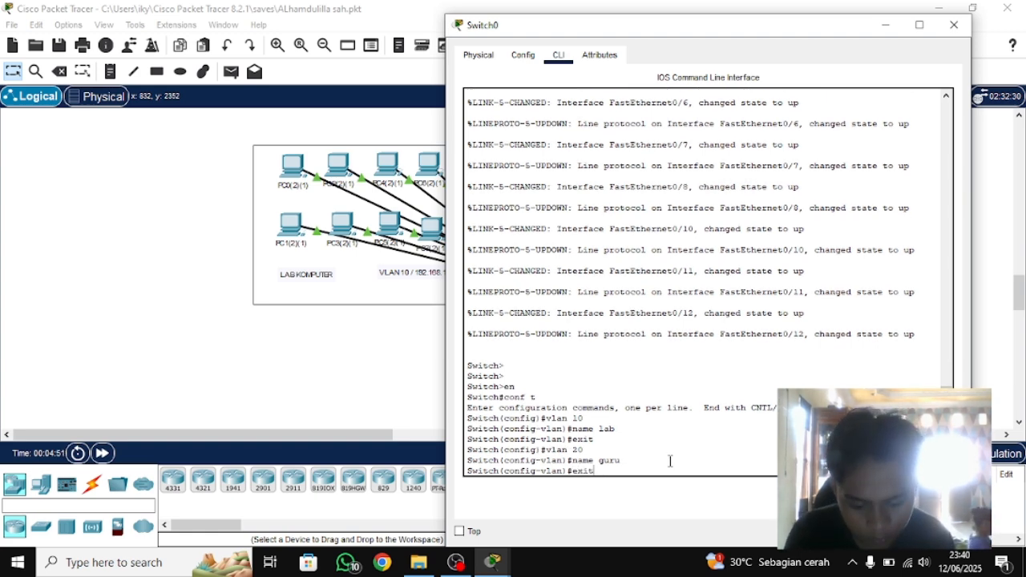
key(Return)
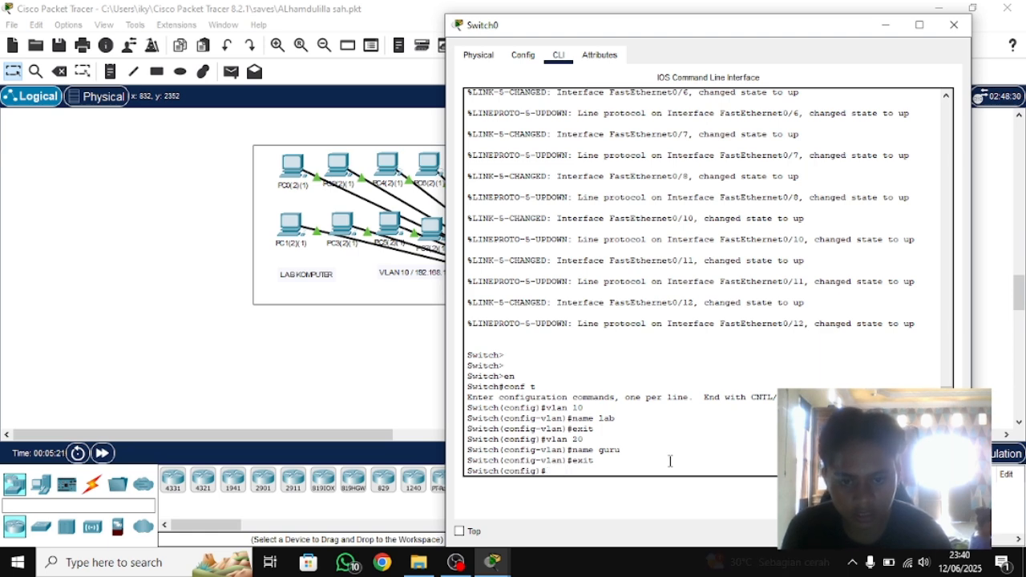
- Configure the interface range fa0/1 - 9 as access ports, moving the Switch0 window aside to uncover the LAB KOMPUTER area
text(int)
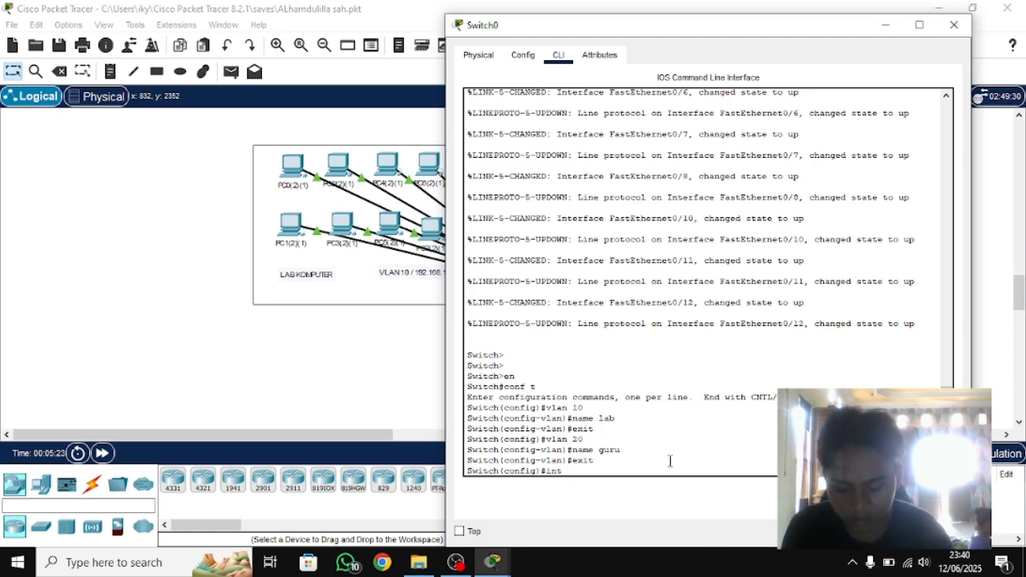
text( range fa0/)
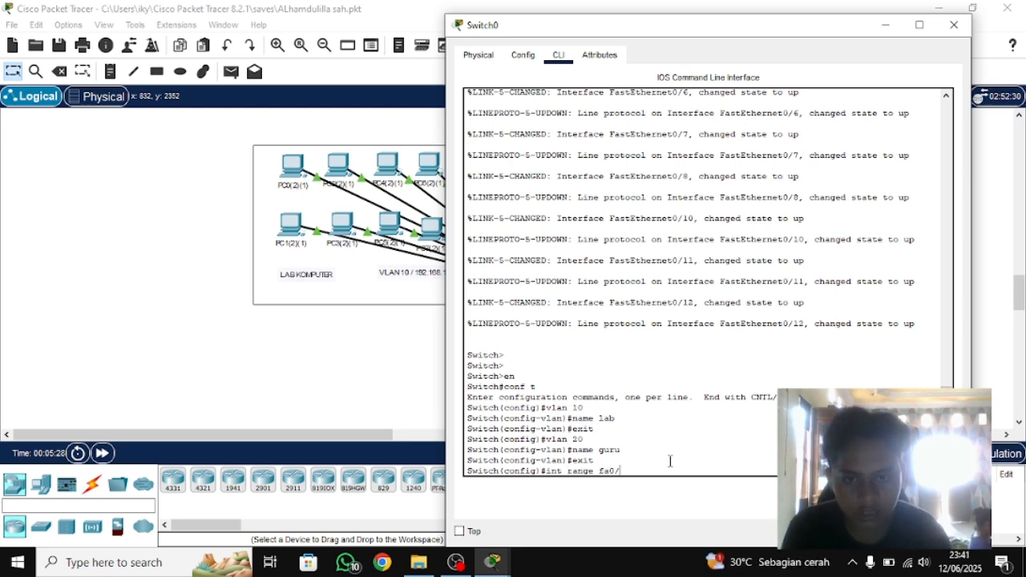
drag(513, 30, 631, 39)
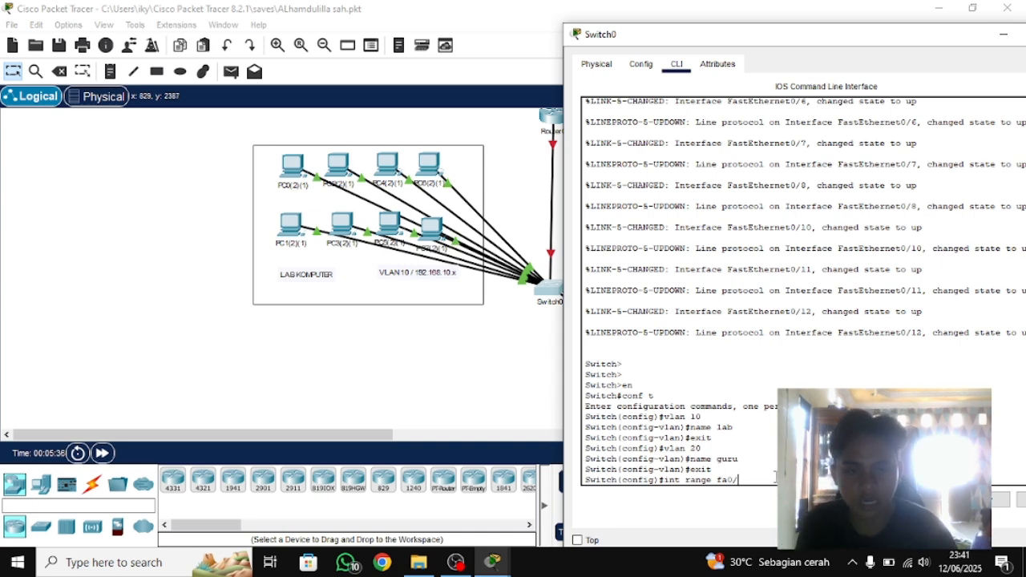
text(1)
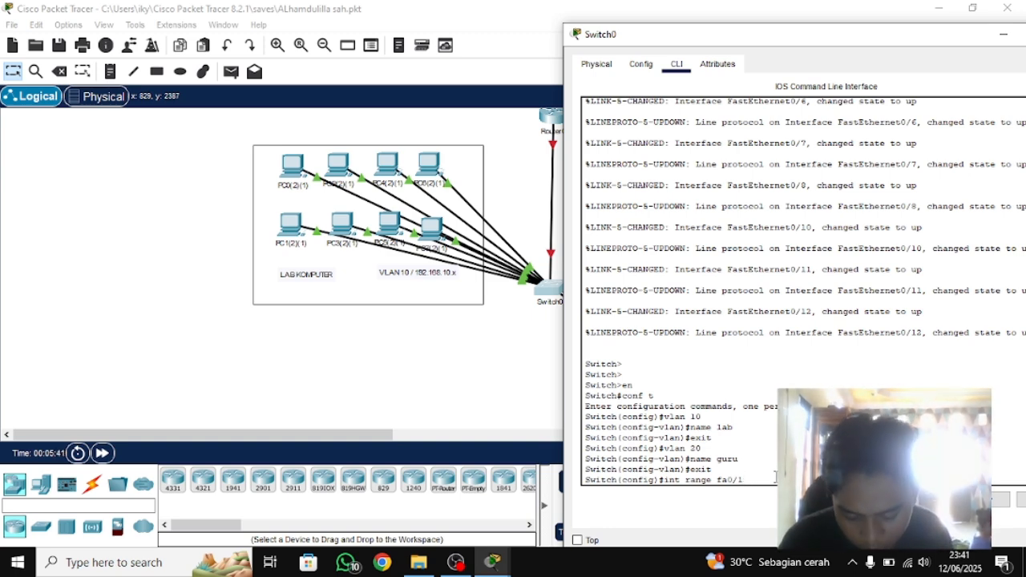
text(0 - 9)
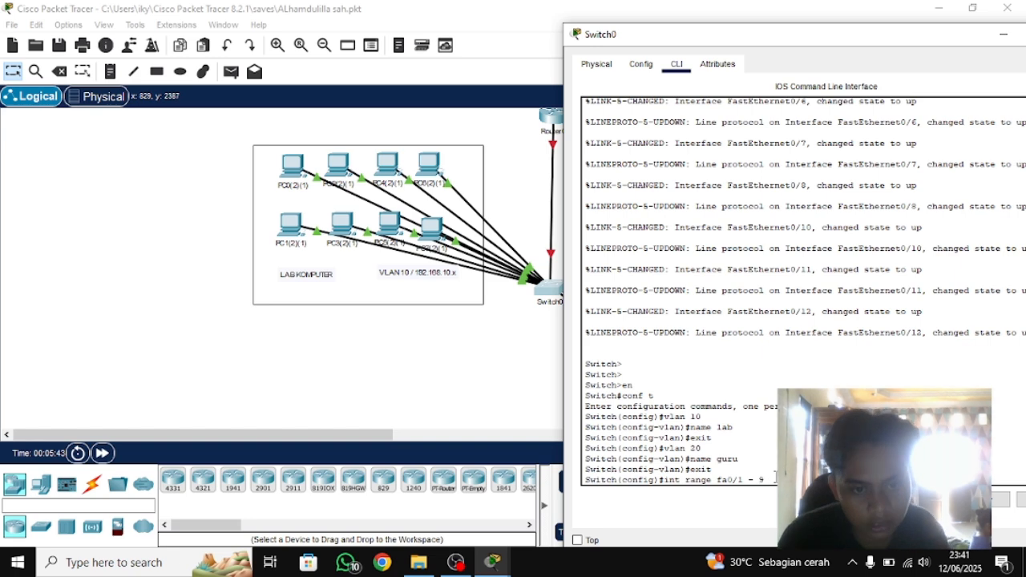
key(Return)
text(swi mode acce)
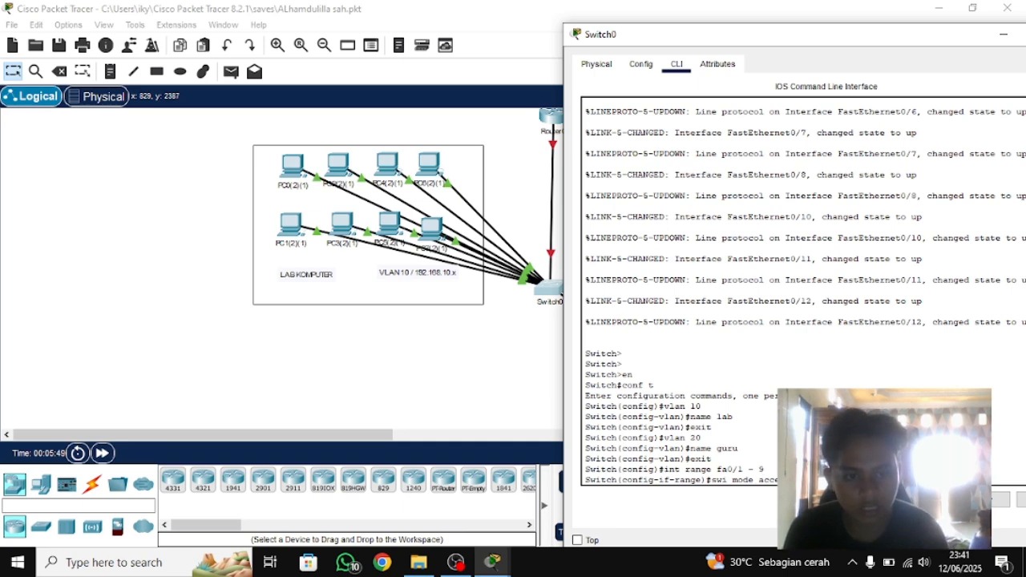
text(ss)
key(Return)
- Assign the interface range fa0/1 - 9 to access VLAN 10 and exit the range configuration
text(s)
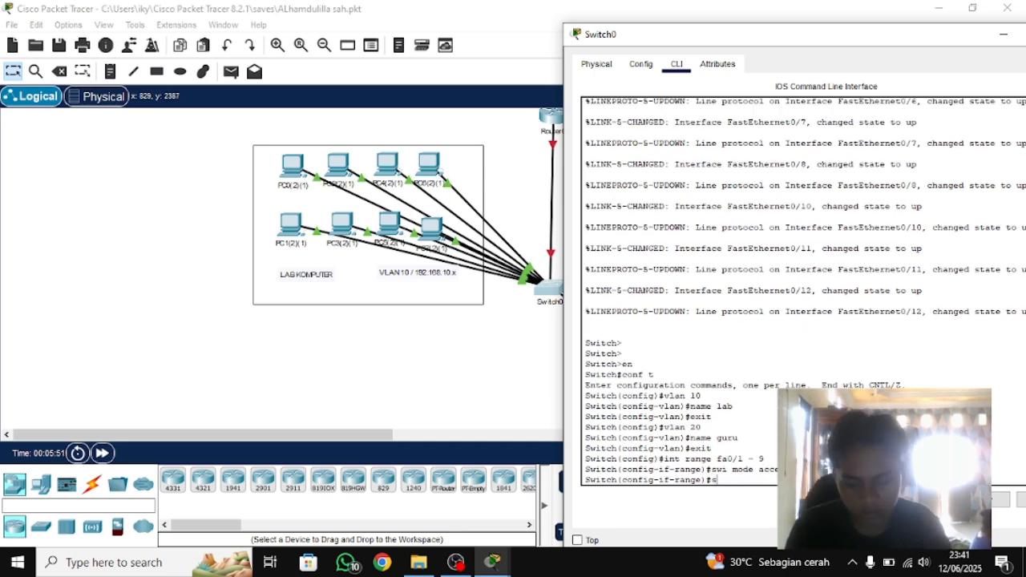
text(wi acces vla)
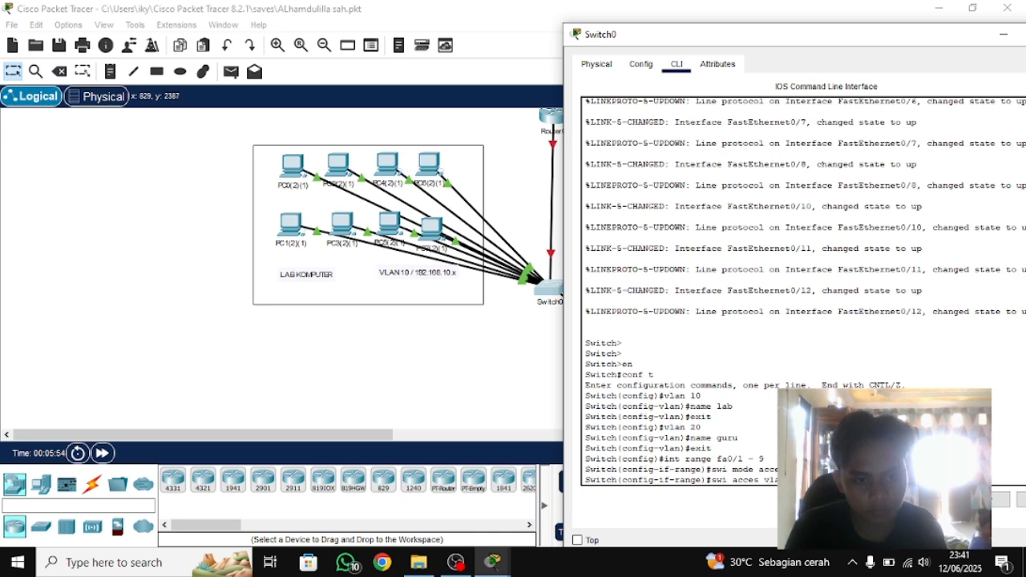
key(Return)
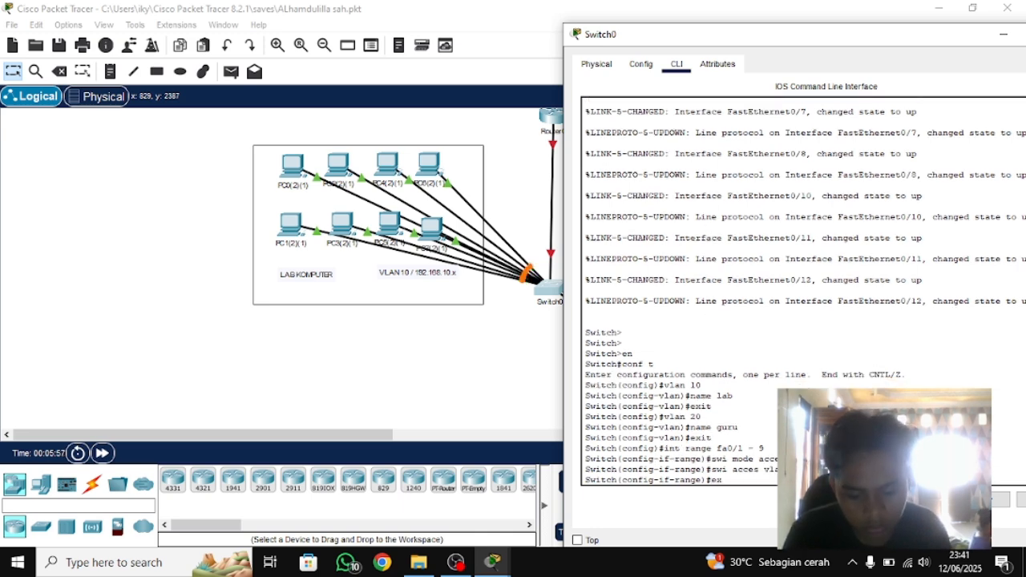
key(Return)
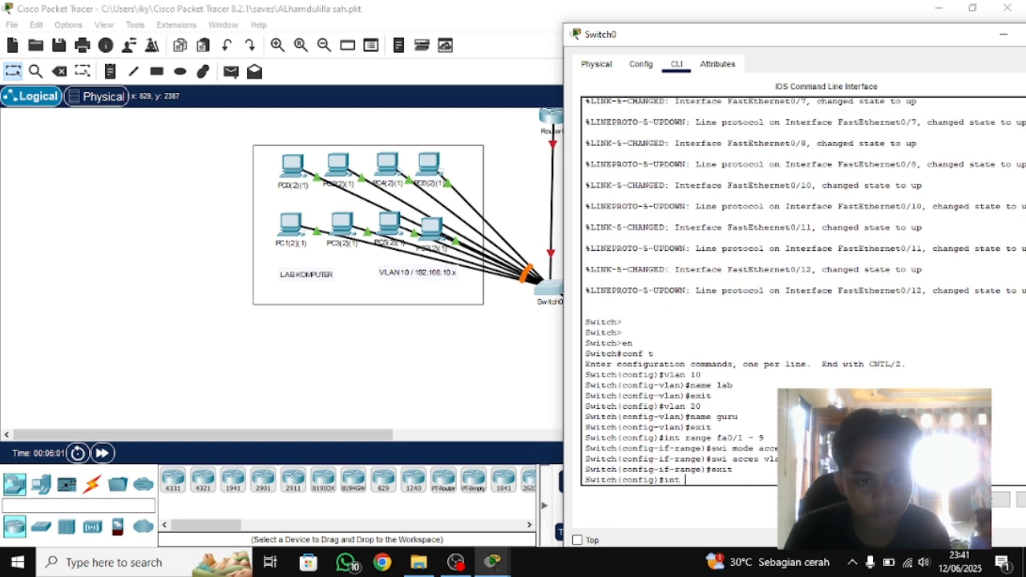
- Configure the interface range fa0/10 - 15 as access ports
text(int f)
key(BackSpace)
text(range fa0/1 )
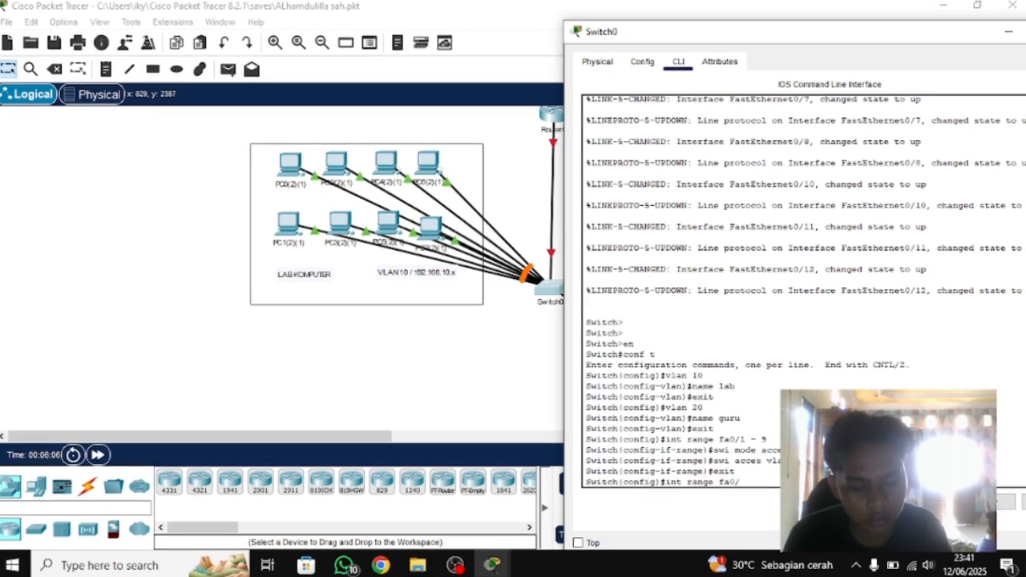
text(0 - 15)
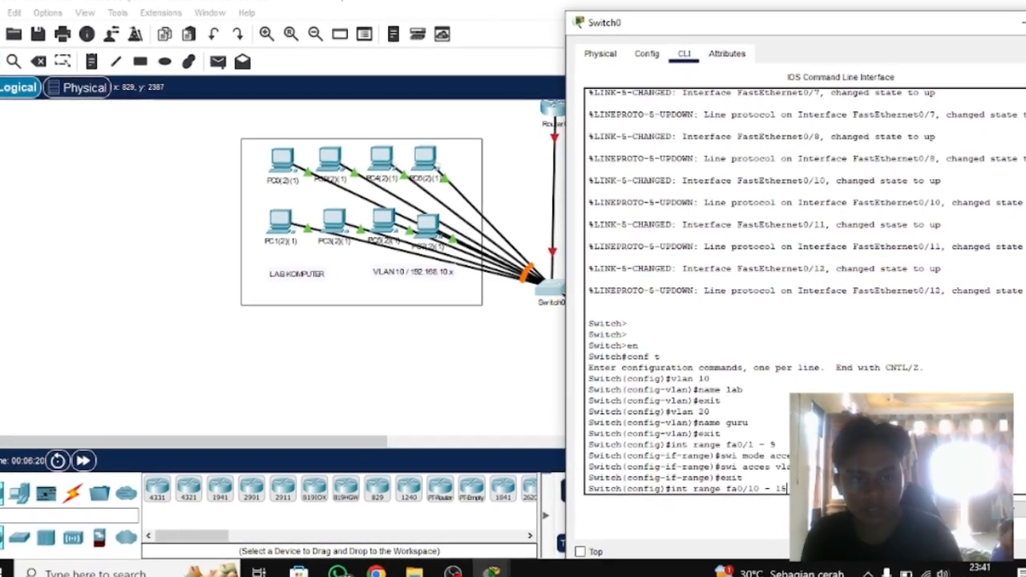
key(Return)
text(swi mode acces)
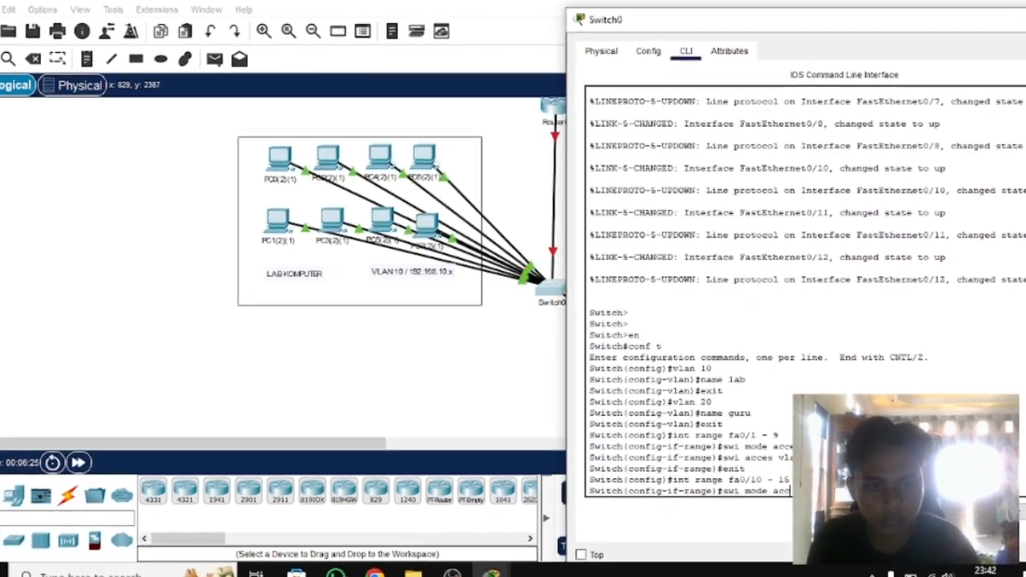
key(Return)
- Assign the interface range fa0/10 - 15 to access VLAN 20 and return to global configuration mode
text(swic a)
key(BackSpace)
key(BackSpace)
key(BackSpace)
text(access vlan 20)
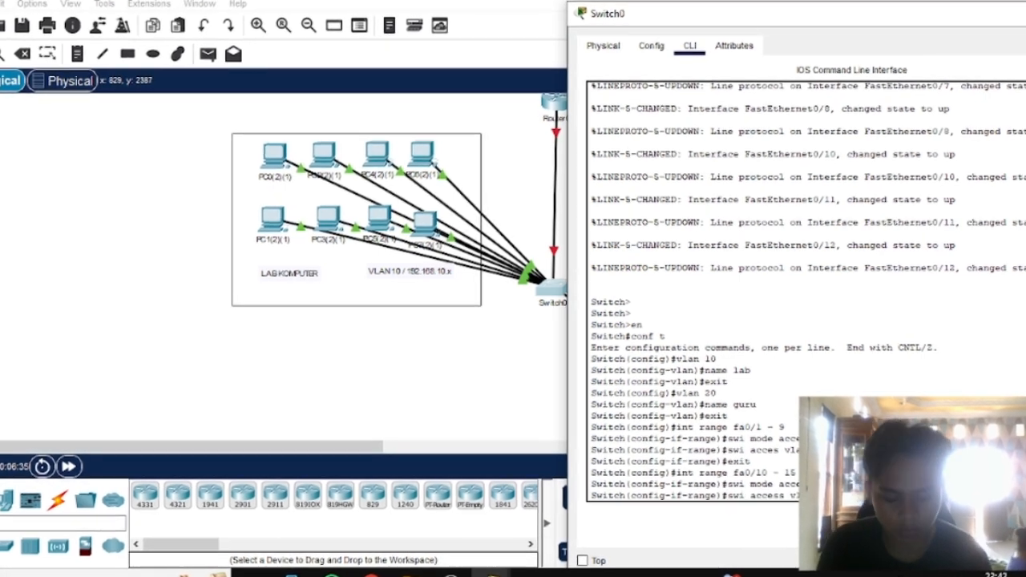
key(Return)
text(exit)
key(Return)
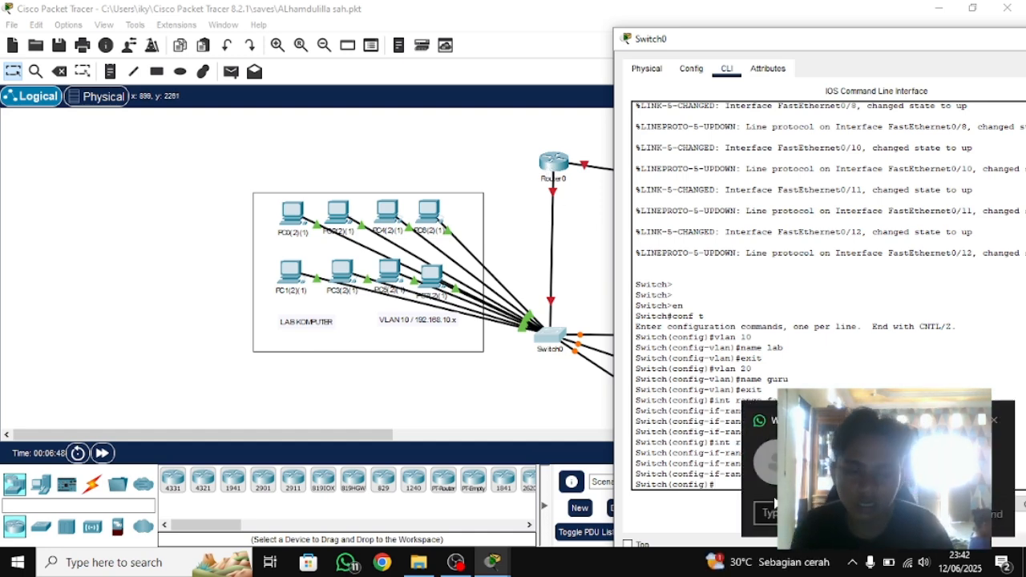
- Set interface fa0/24 to trunk mode, and move the Switch0 window so the RUANGAN IT and RUANG GURU areas are uncovered
click(995, 422)
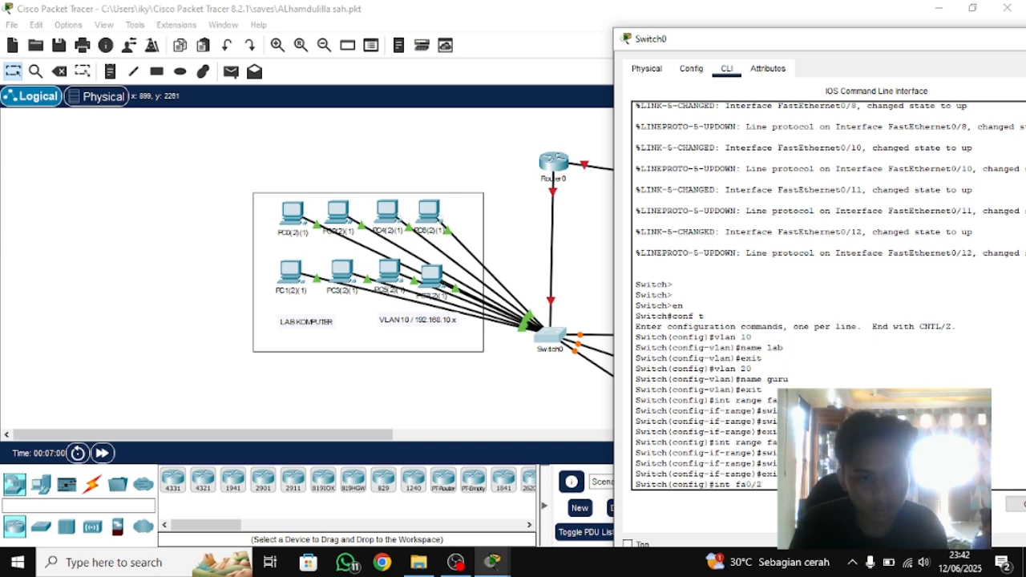
key(Return)
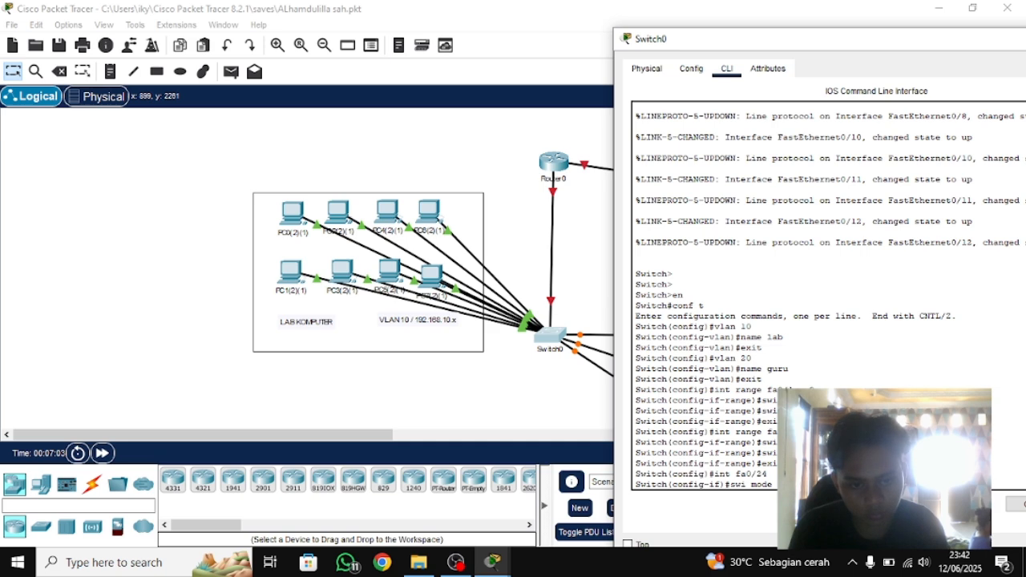
key(Return)
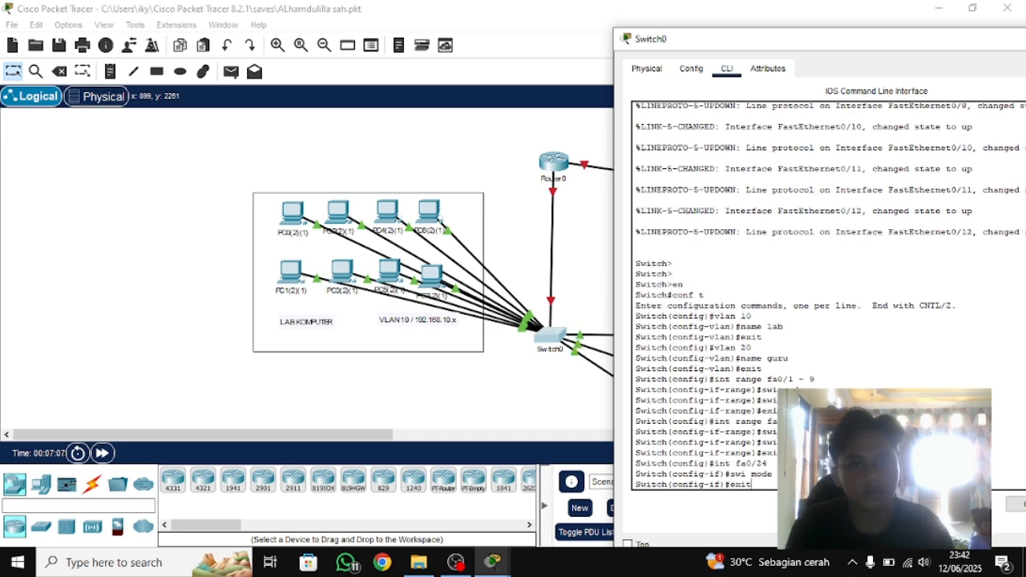
drag(727, 45, 132, 50)
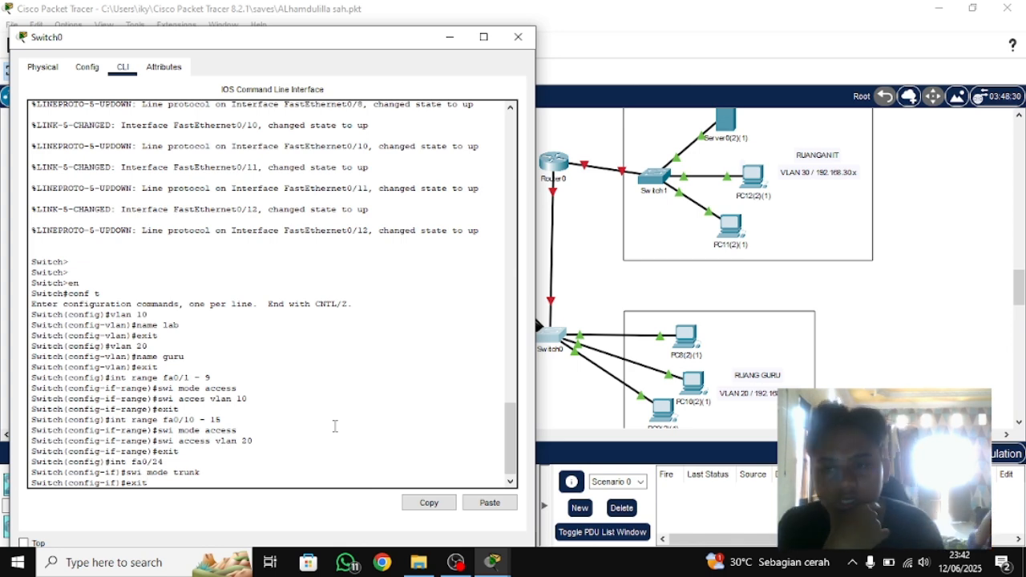
- Exit the fa0/24 interface configuration and close the Switch0 window
key(Return)
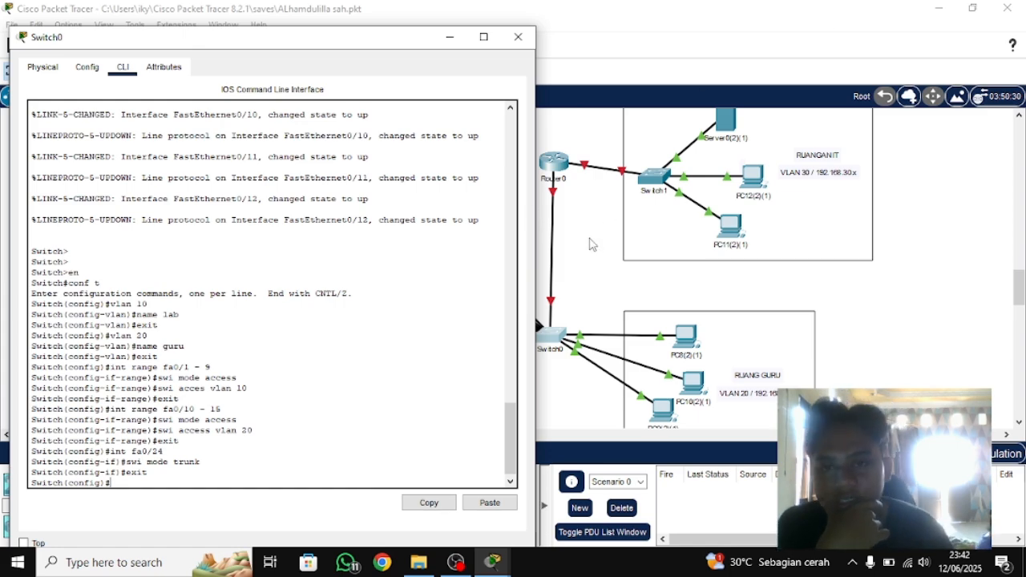
drag(275, 40, 293, 60)
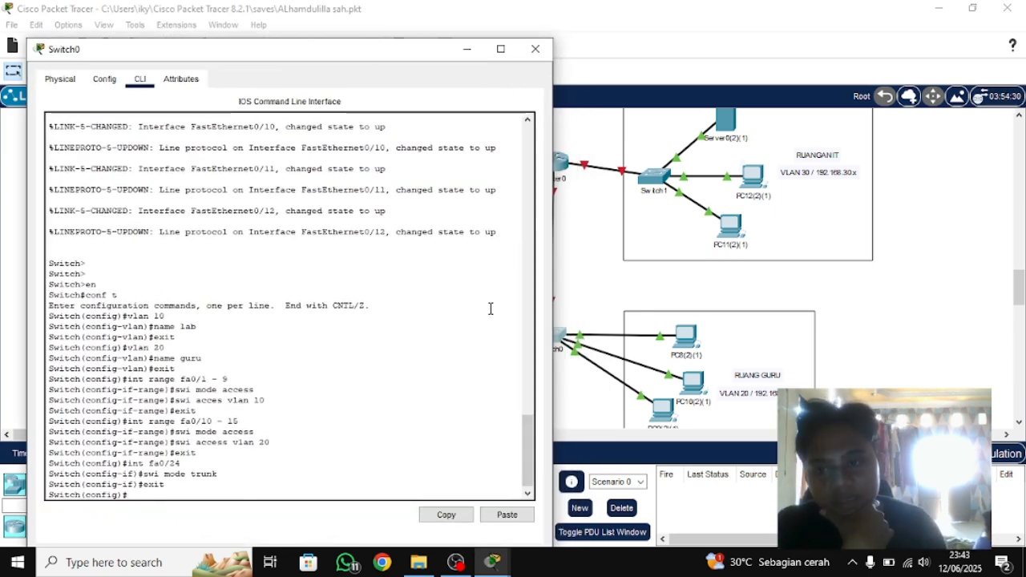
click(536, 49)
- Open Switch1's command line and enter global configuration mode
scroll(678, 298, up, 2)
click(653, 223)
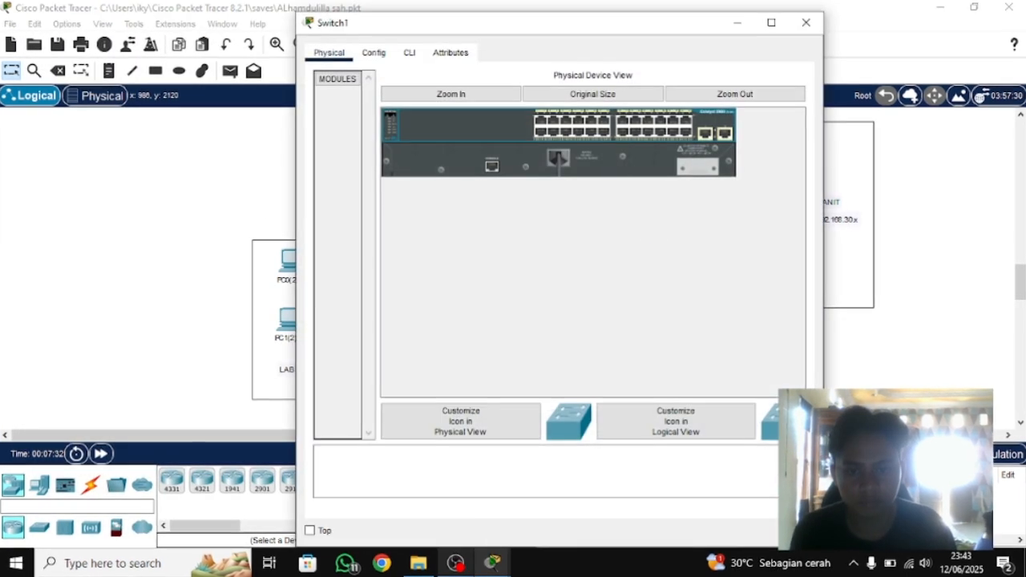
click(807, 22)
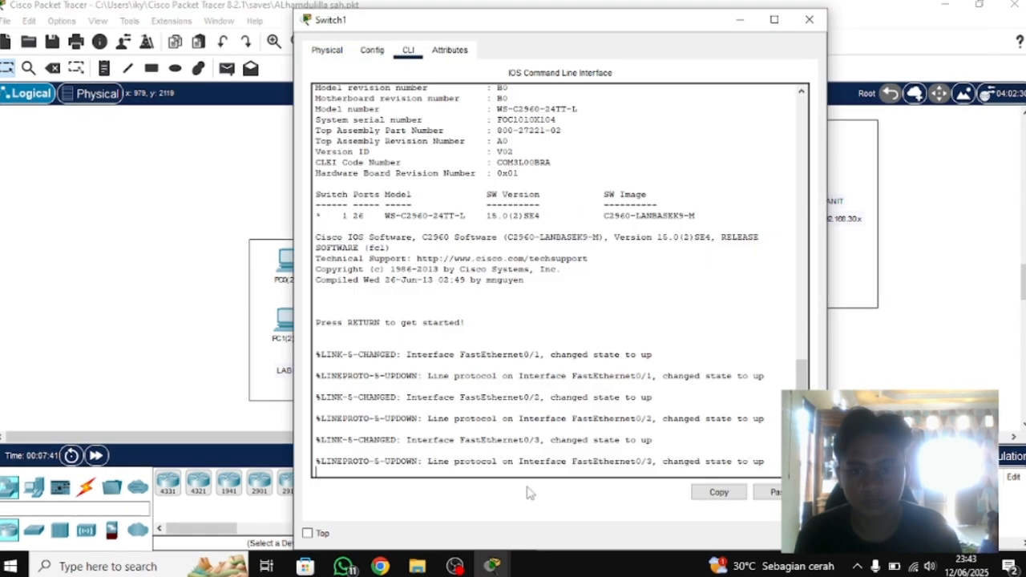
key(Return)
text(EN)
key(Return)
text(CO)
text(NF T)
key(Return)
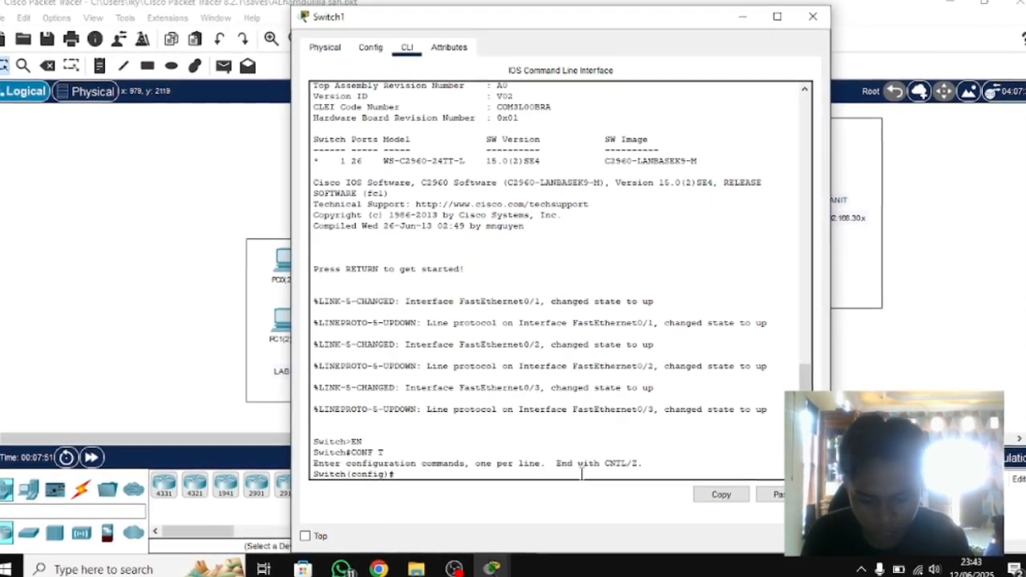
- Create VLAN 30 with the name it on Switch1 and return to global configuration mode
text(VLAN 30)
key(Return)
text(name it)
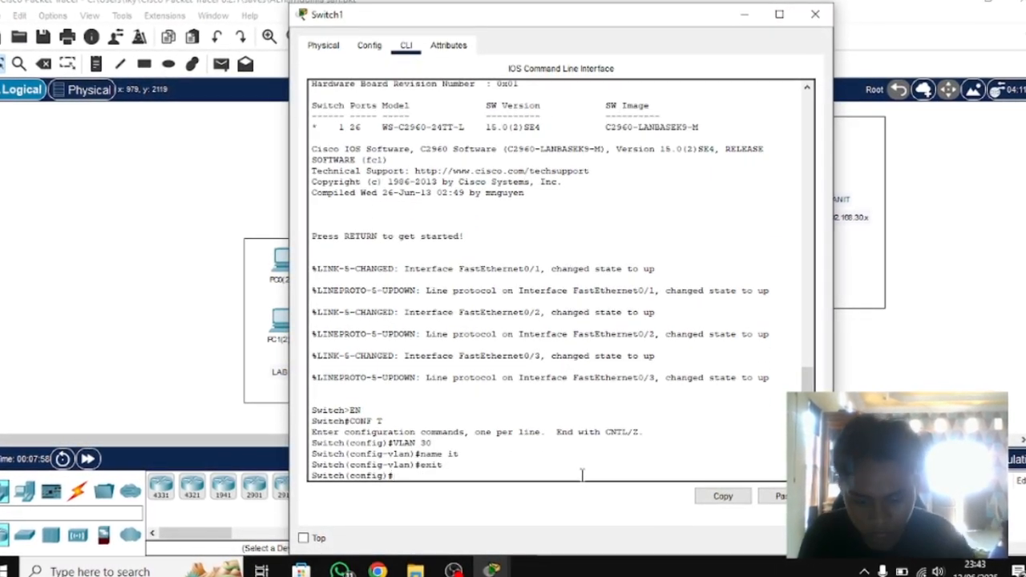
text(exit)
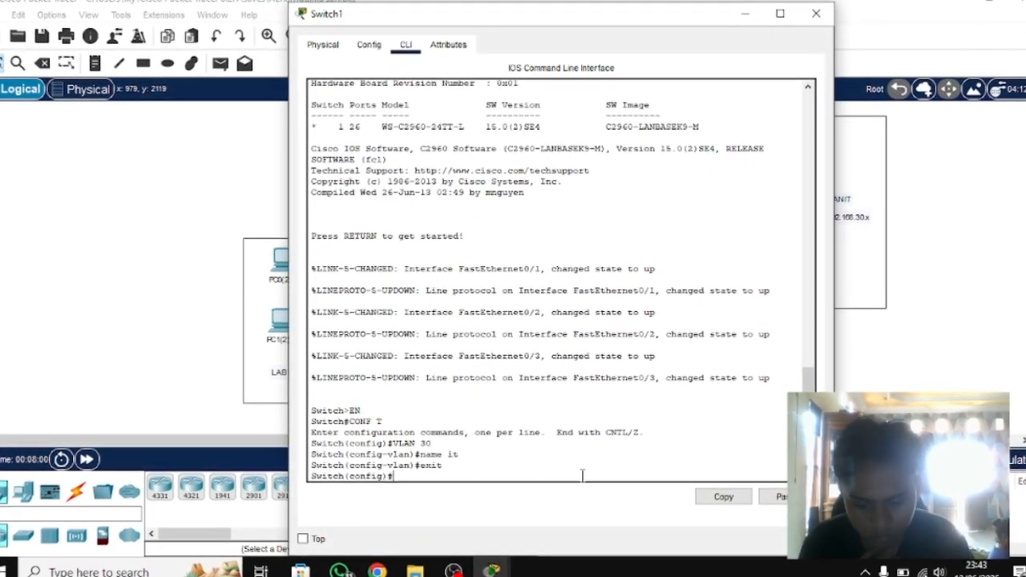
key(Return)
- Configure Switch1's interface range fa0/1 - 5 as access ports in VLAN 30 and exit the range configuration
text(int range fa0/1 - 5)
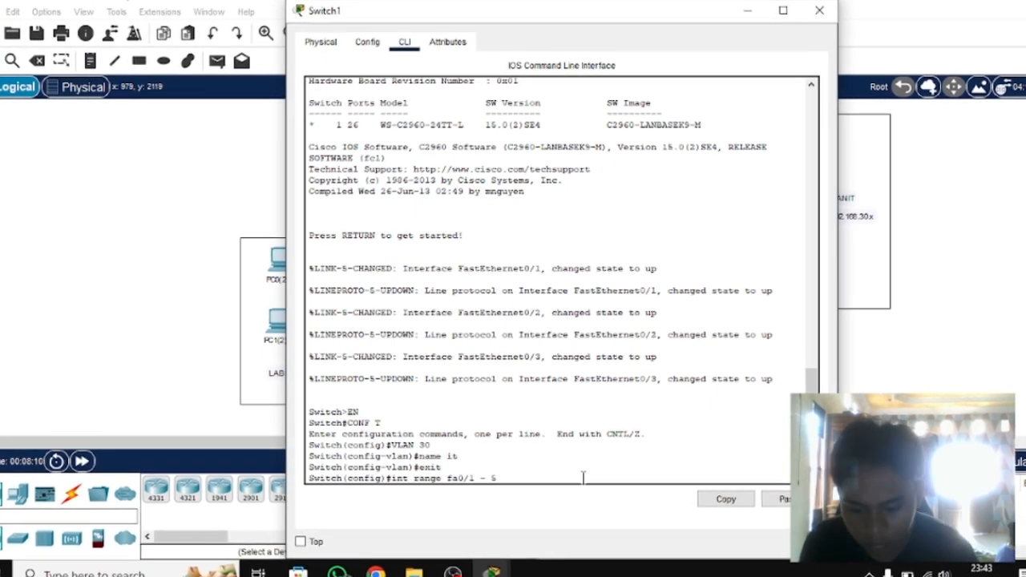
key(Return)
text(swi mod access)
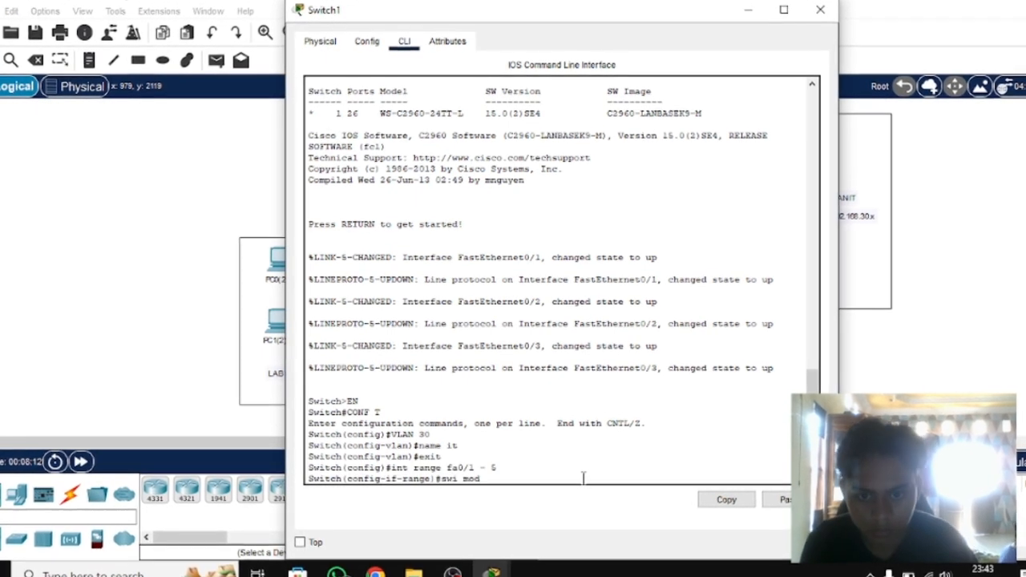
key(Return)
text(swi access vlan 30)
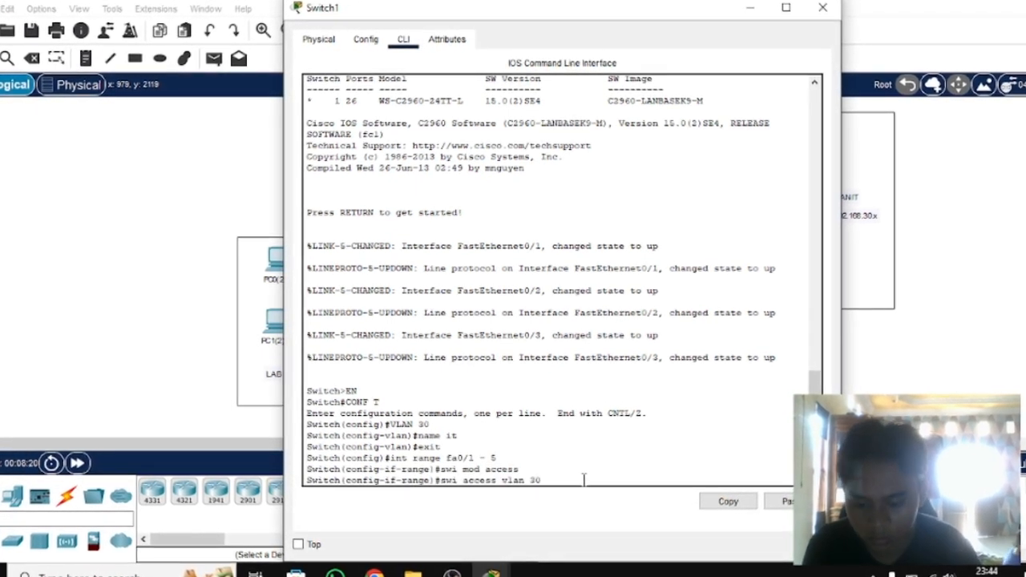
key(Return)
text(exit)
key(Return)
- Set Switch1's interface fa0/24 to trunk mode and return to global configuration mode
text(int fa)
text(0/24)
key(Return)
text(swi mod trunk)
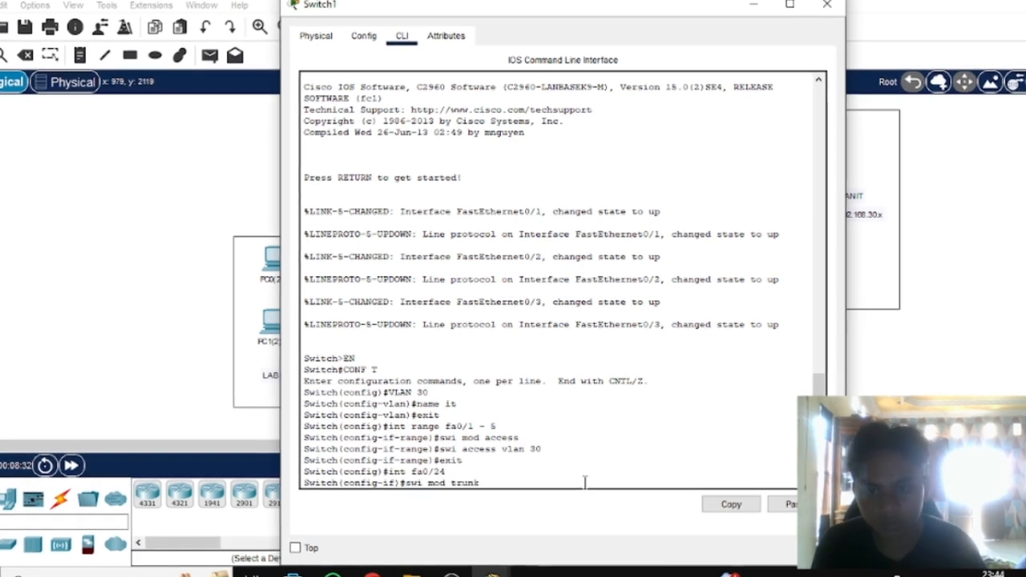
key(Return)
text(exit)
key(Return)
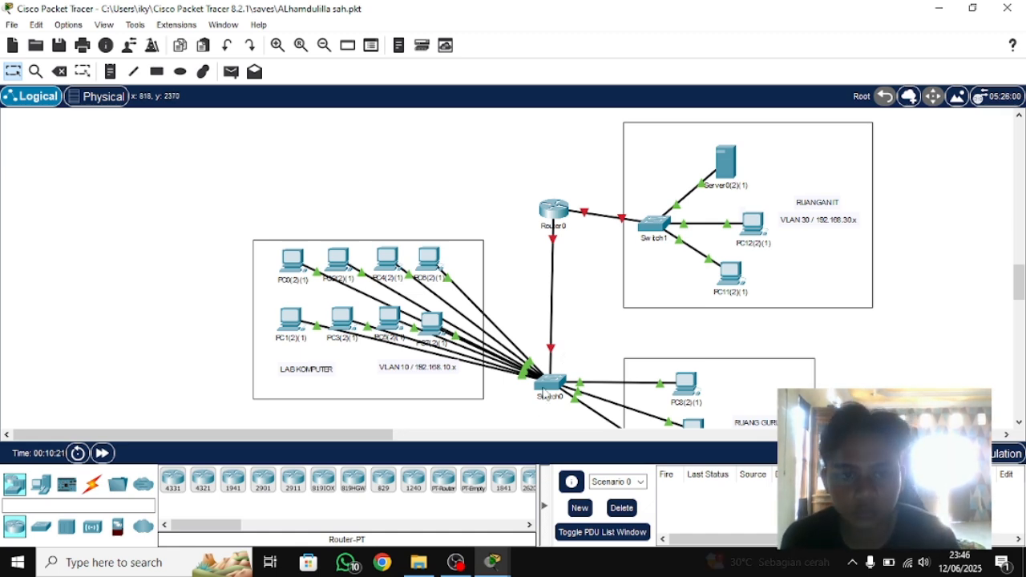
- Examine the links from Router0 to Switch0 and Switch1 across the three-room topology
scroll(574, 391, down, 2)
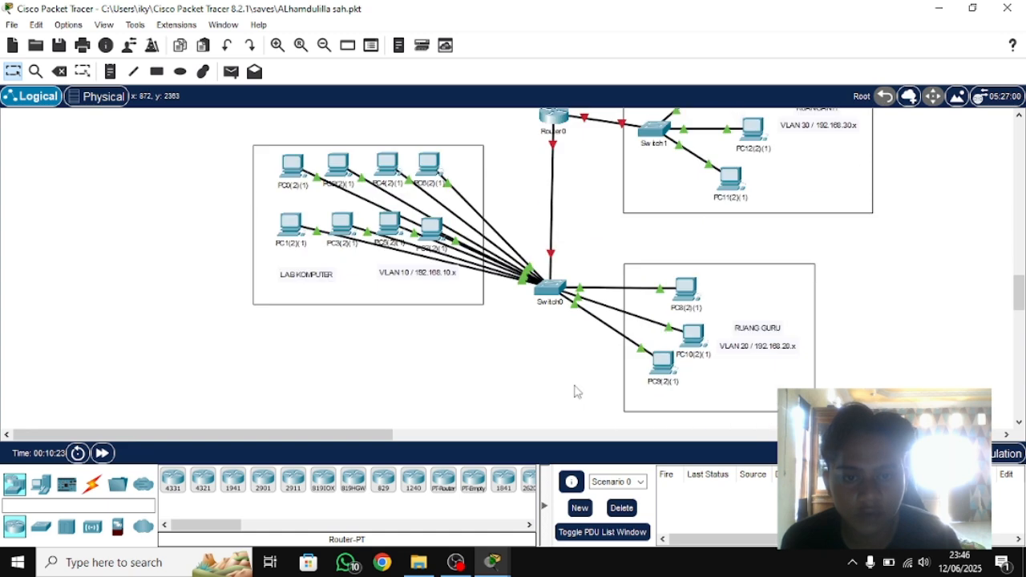
scroll(577, 390, up, 5)
scroll(662, 356, down, 2)
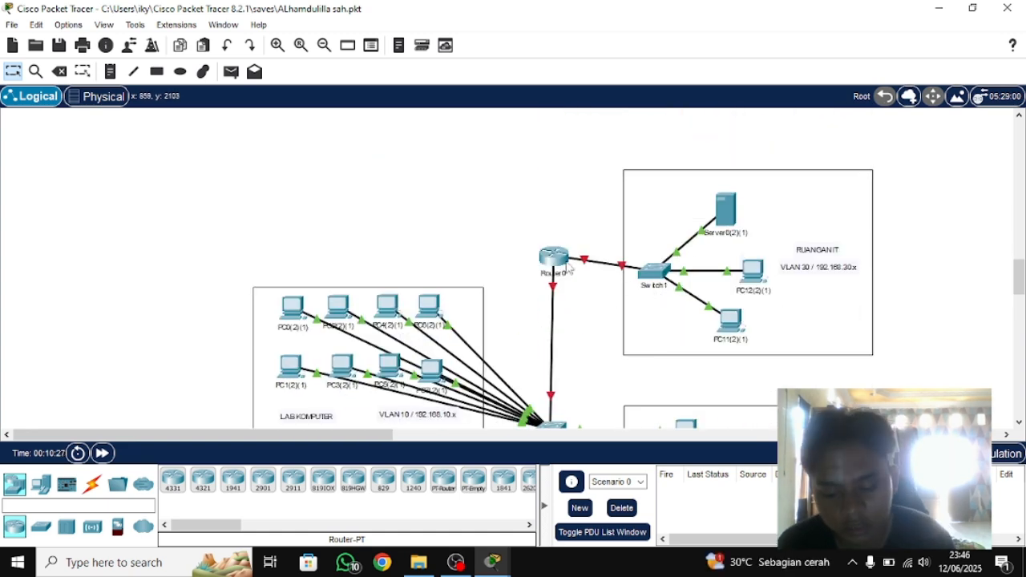
scroll(829, 217, down, 2)
scroll(802, 233, up, 2)
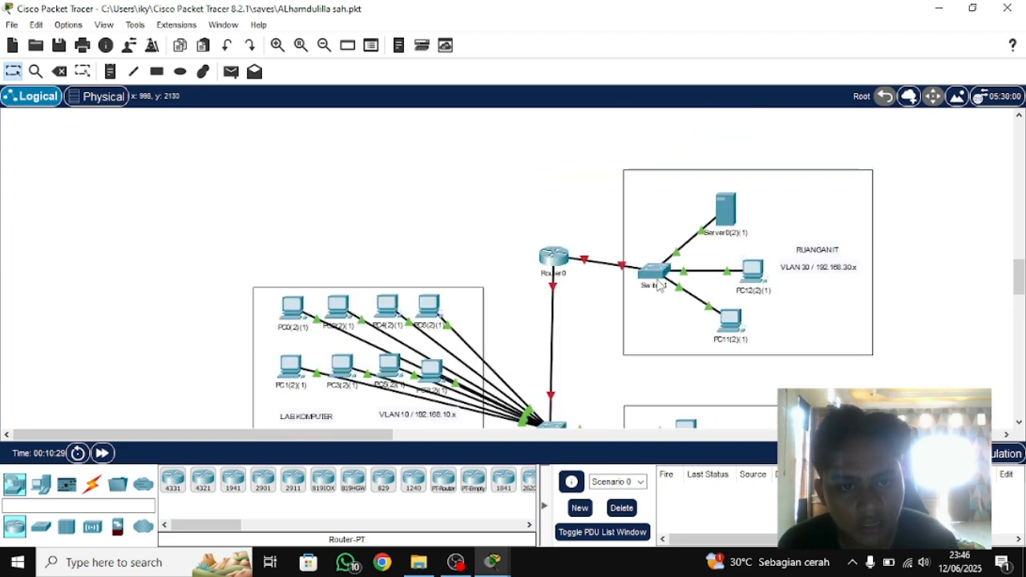
scroll(659, 285, down, 3)
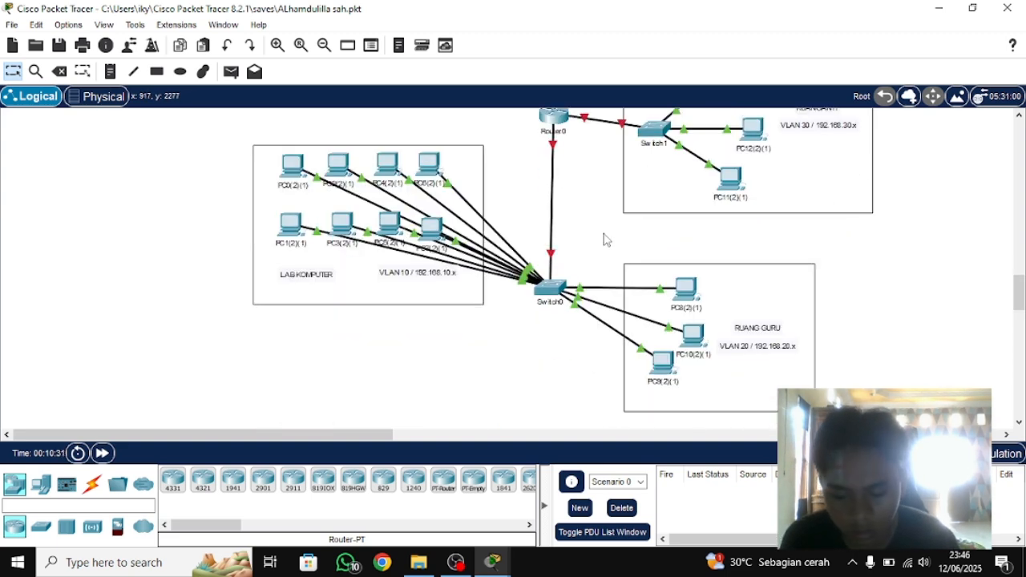
scroll(605, 238, up, 3)
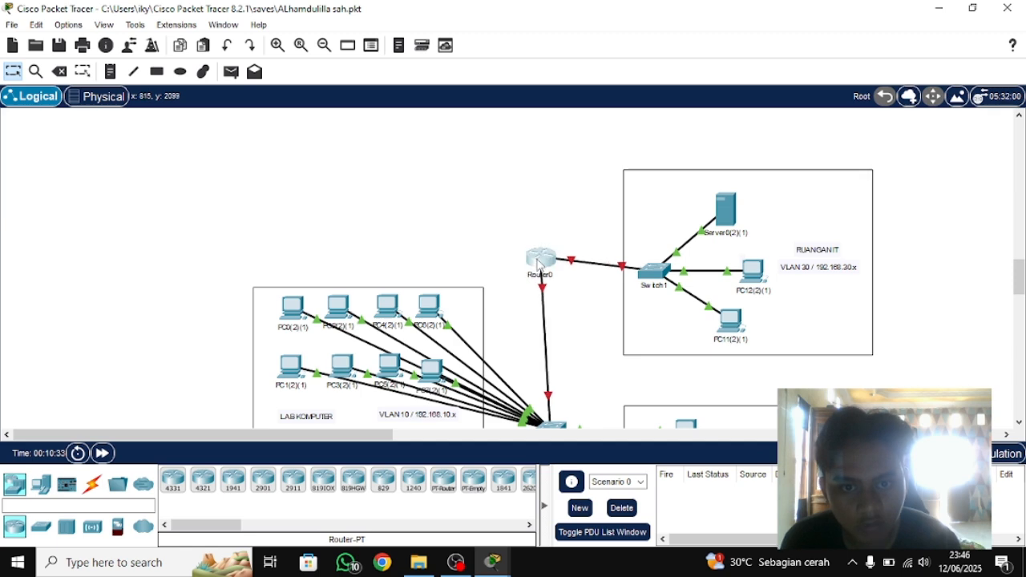
- Shift Router0 slightly in the workspace and open its configuration settings
drag(538, 263, 546, 267)
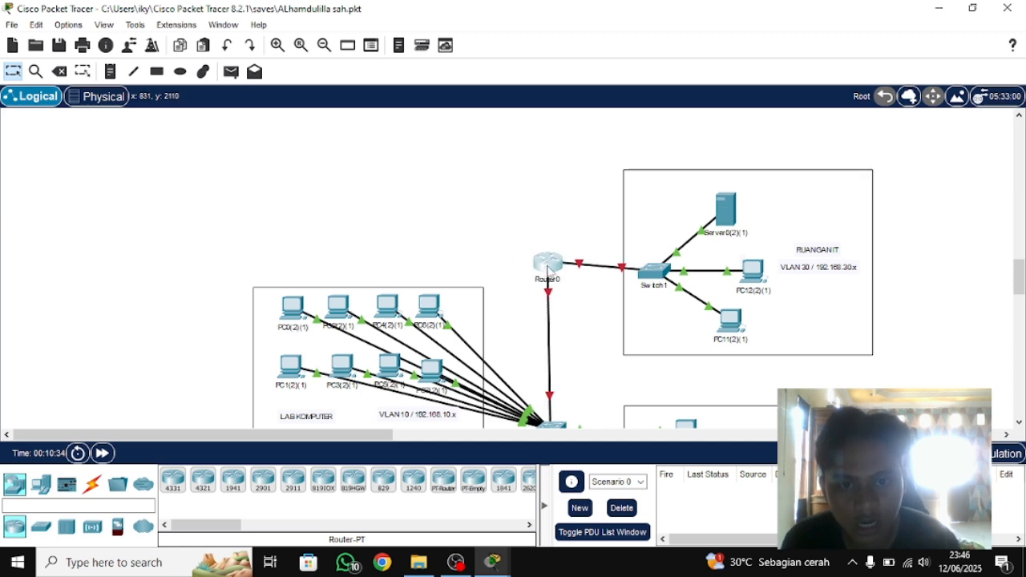
click(548, 267)
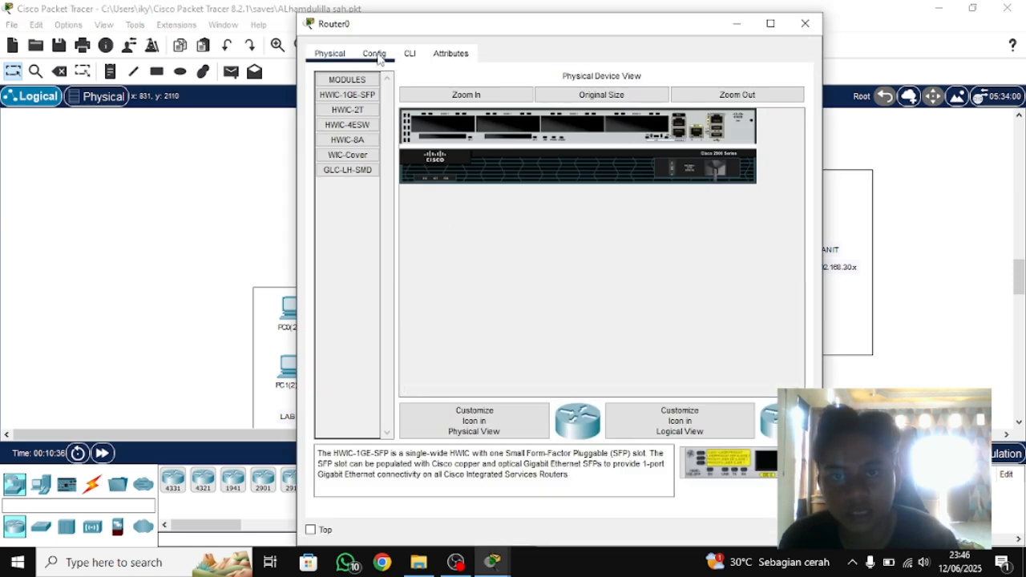
click(375, 54)
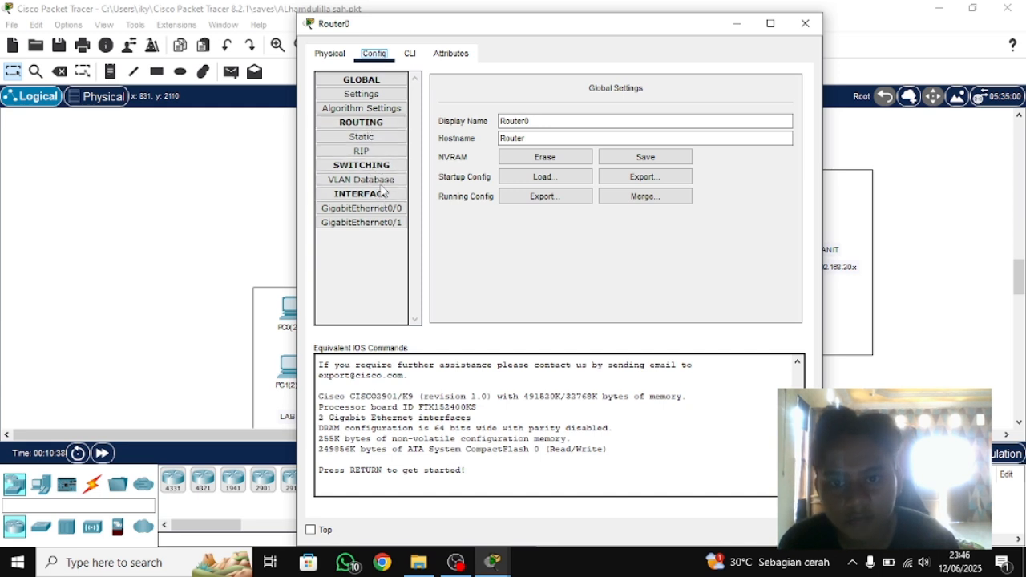
click(368, 123)
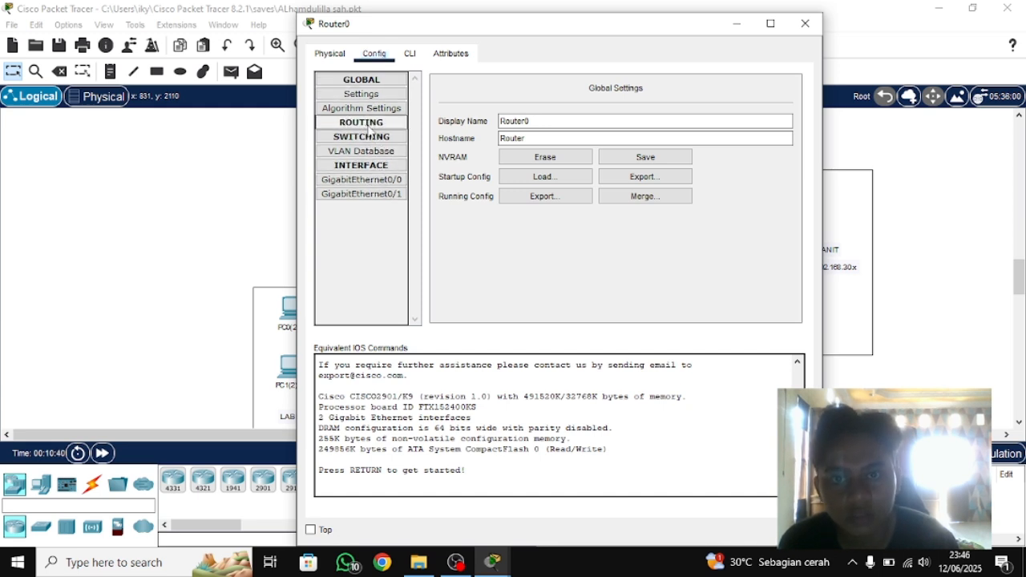
click(362, 107)
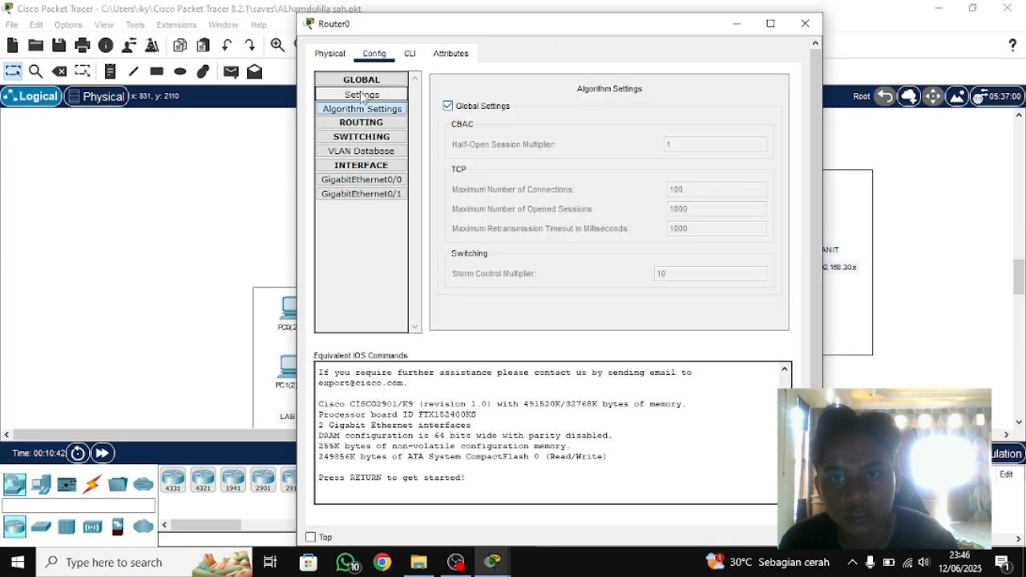
click(361, 95)
click(330, 53)
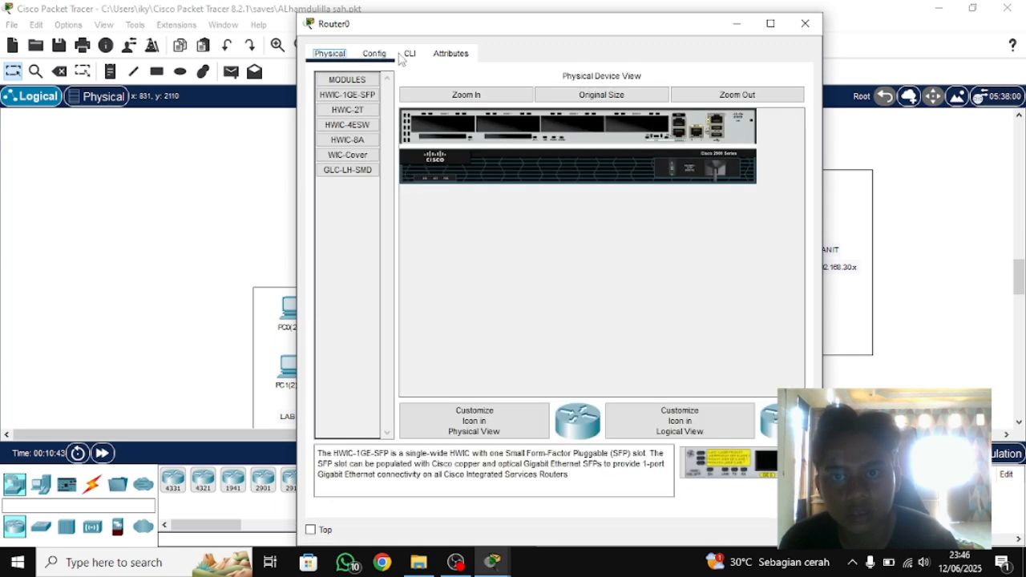
- Turn on the GigabitEthernet0/0 and GigabitEthernet0/1 ports in Router0's interface configuration
click(374, 54)
click(364, 138)
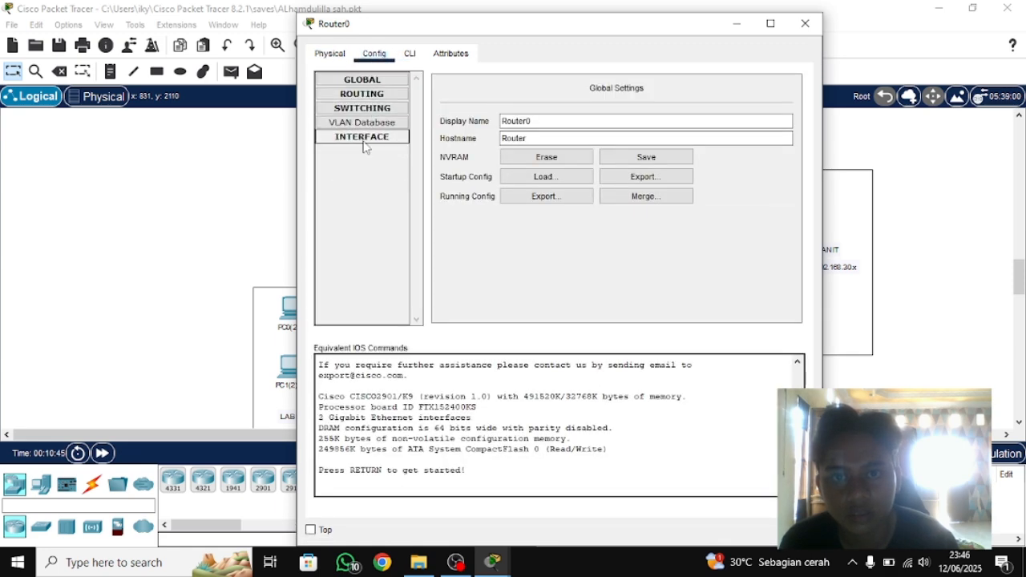
click(363, 137)
click(363, 151)
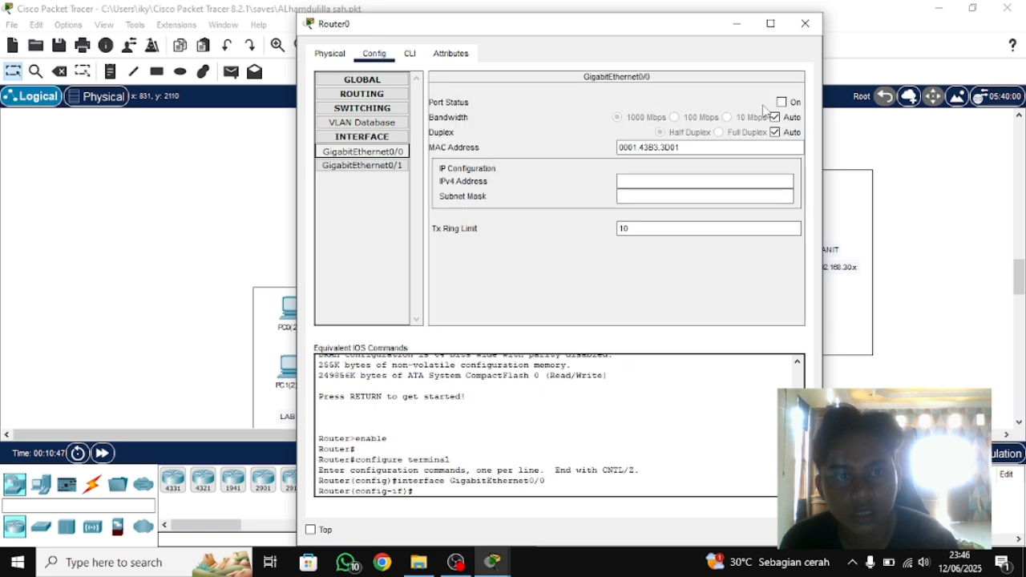
click(781, 103)
click(364, 169)
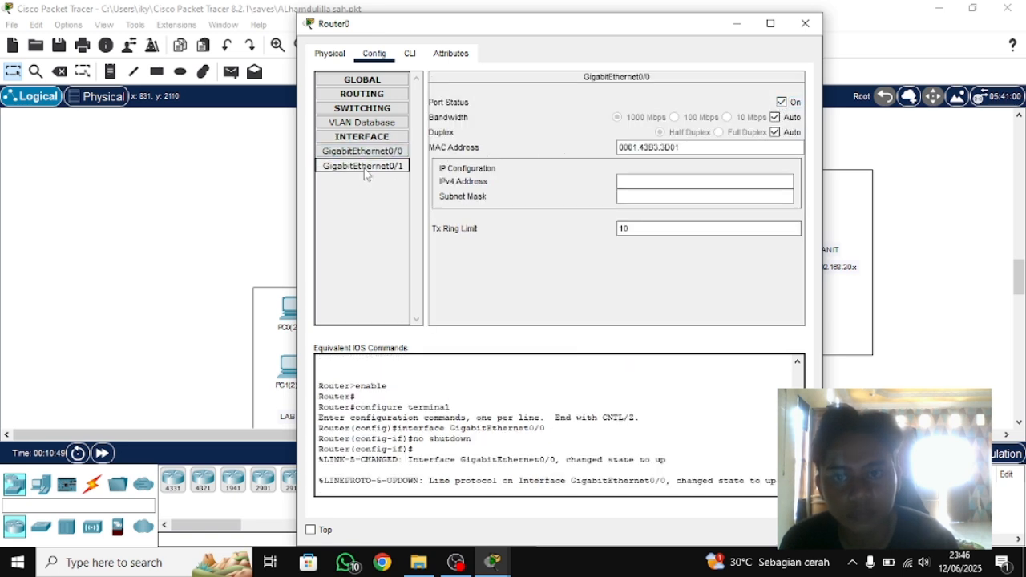
click(782, 103)
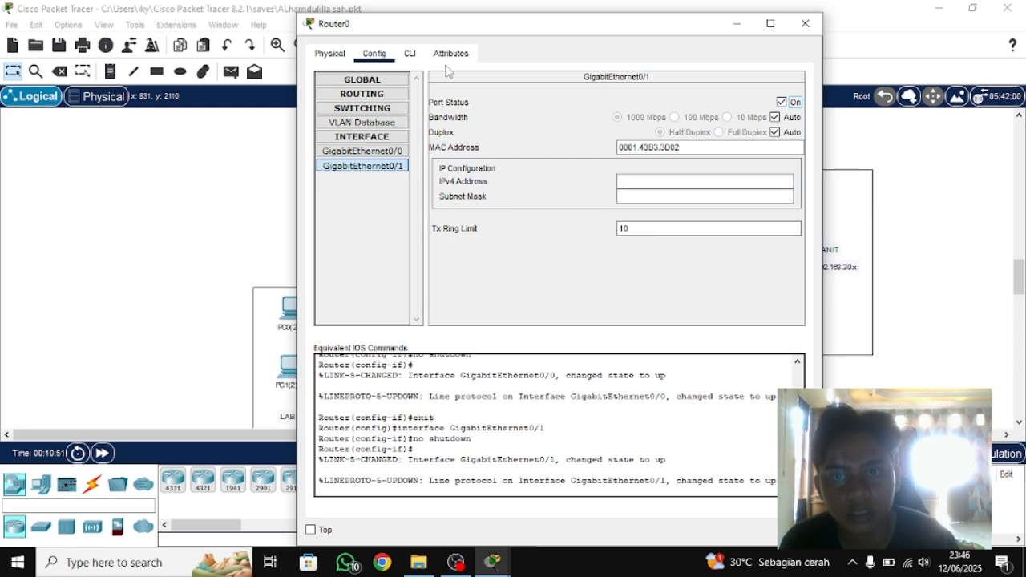
- Open Router0's command line and exit the GigabitEthernet0/1 configuration to global configuration mode
click(410, 53)
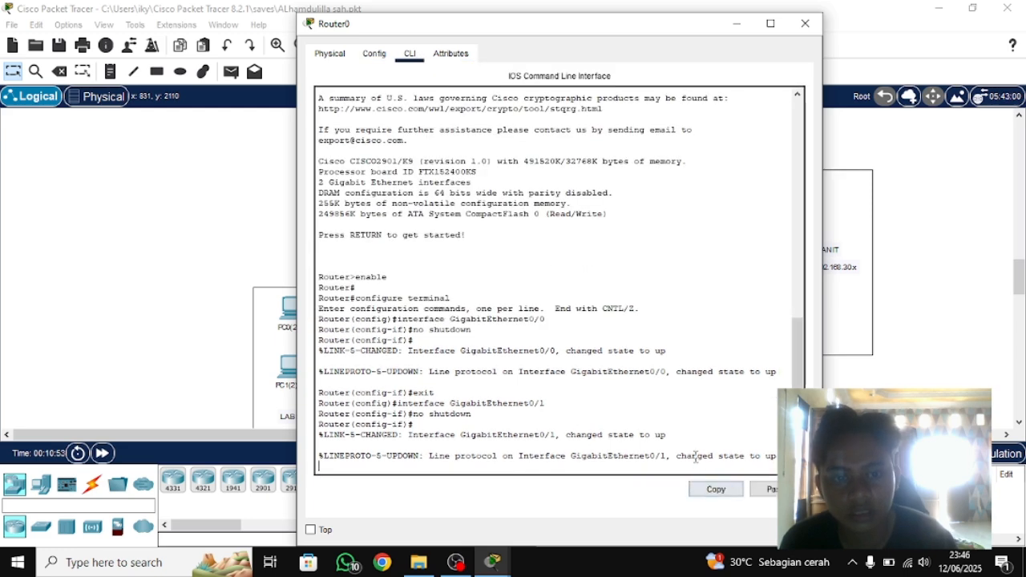
key(Return)
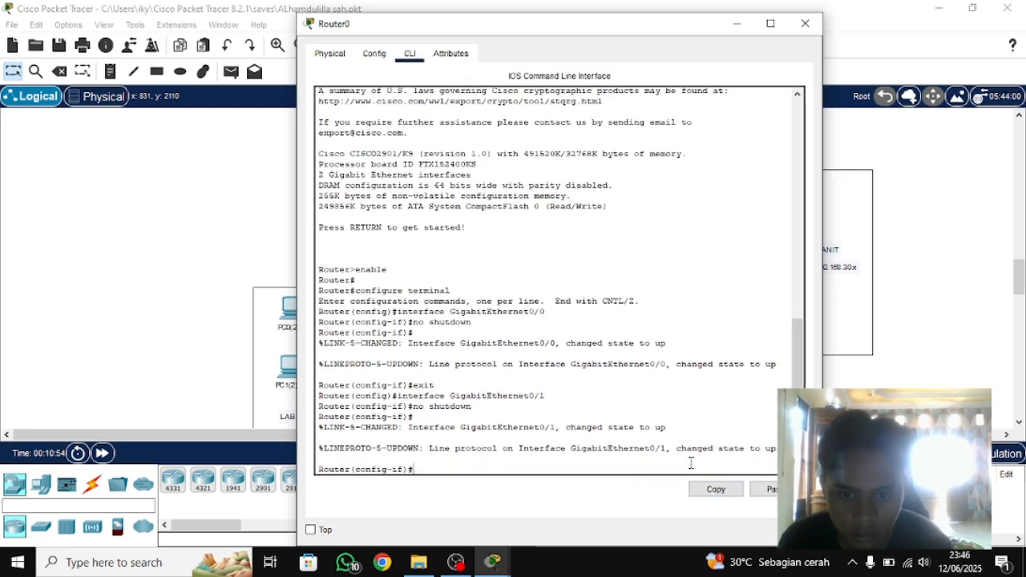
text(exit)
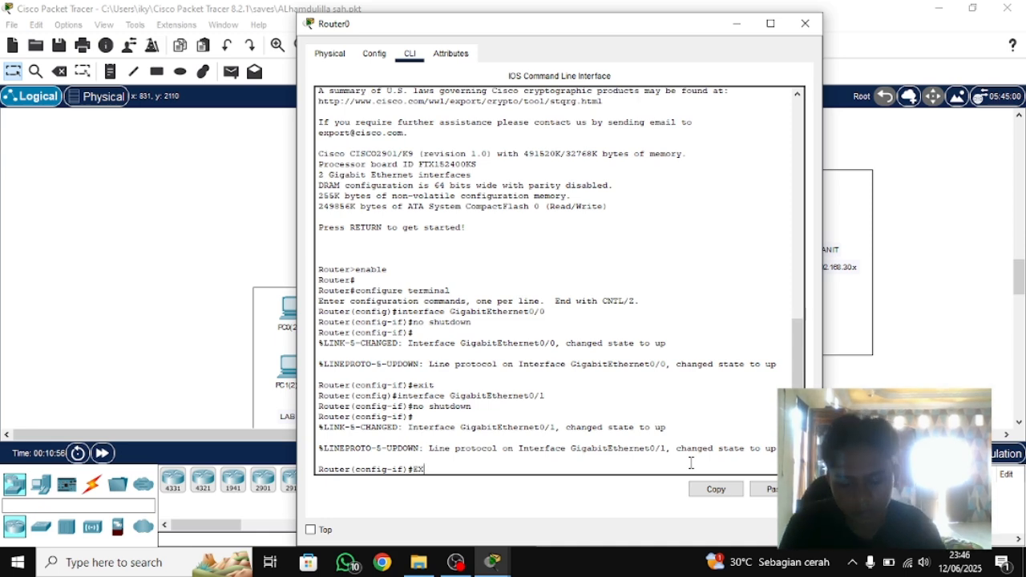
key(Return)
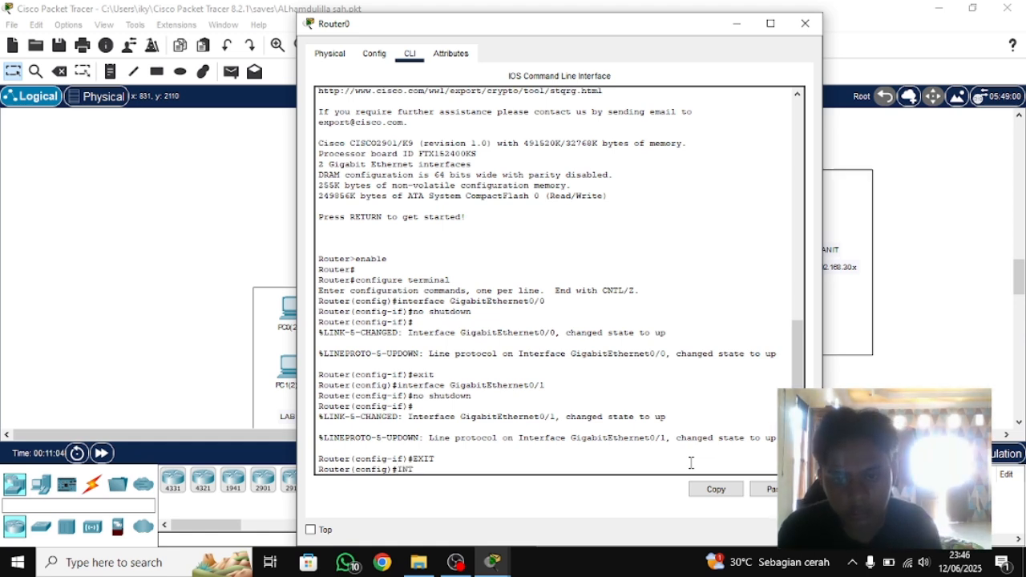
- Create Router0 subinterface g0/0.10 and set its encapsulation to dot1Q for VLAN 10
key(BackSpace)
key(BackSpace)
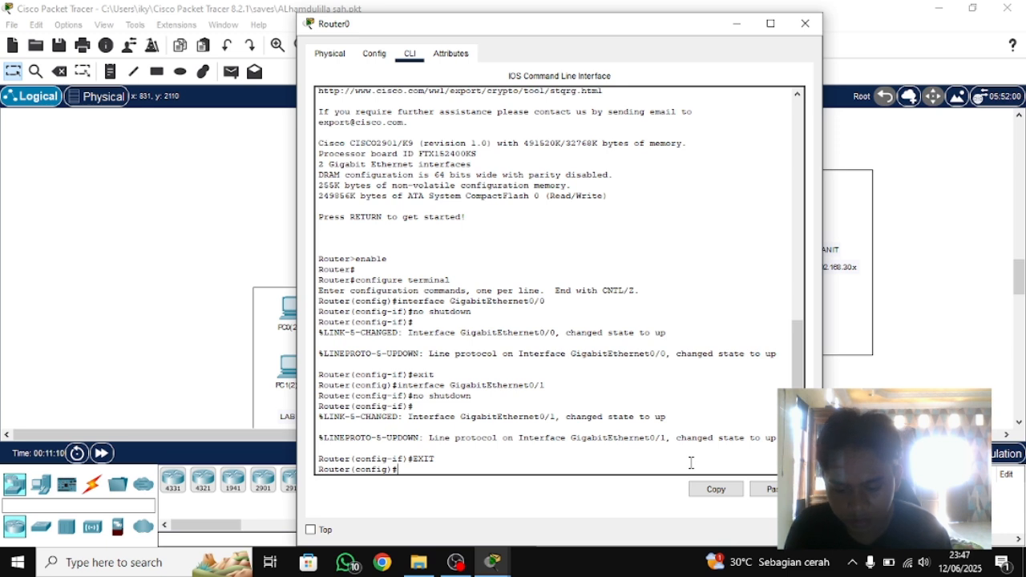
text(t)
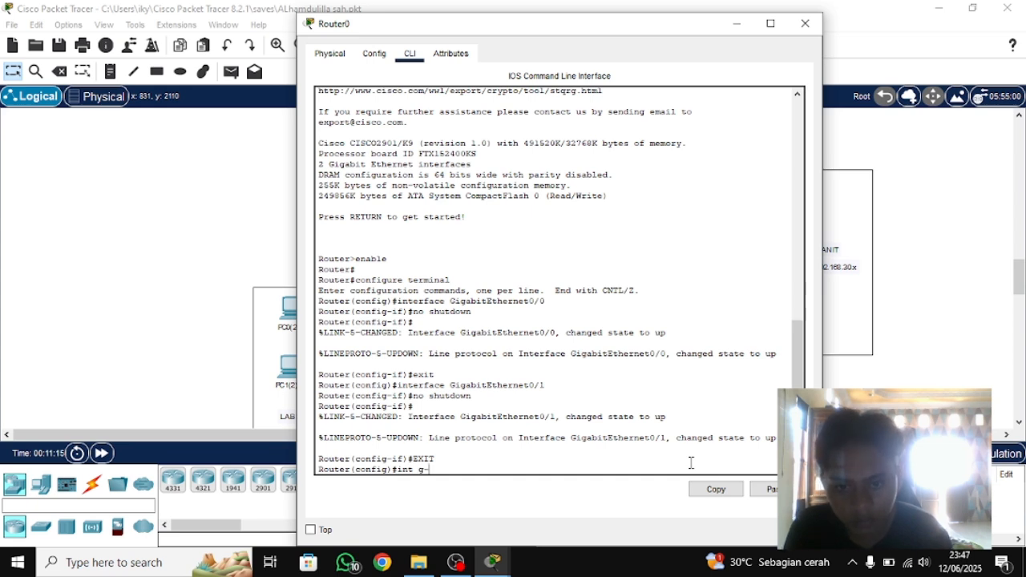
text(g0/)
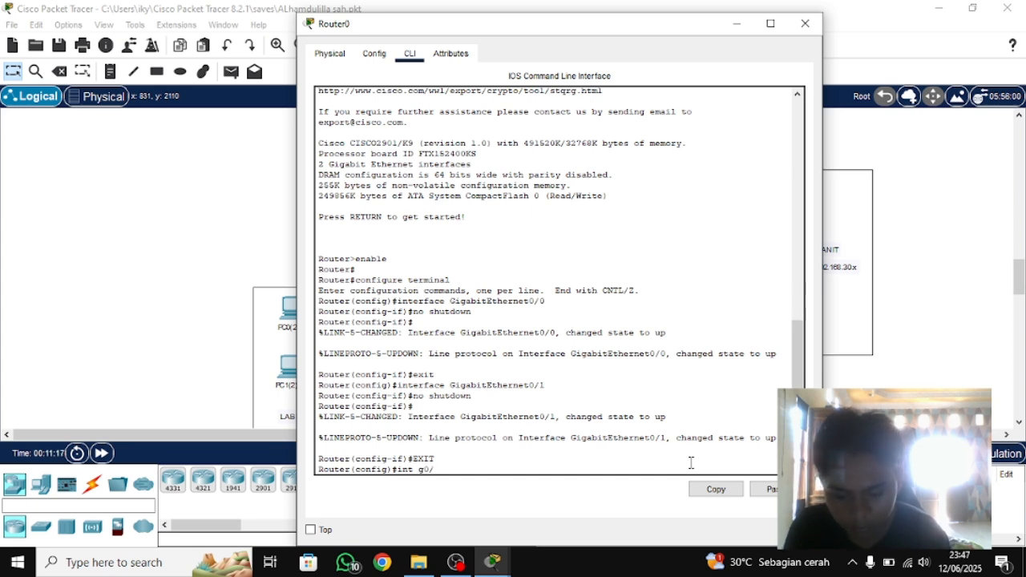
text(0.10)
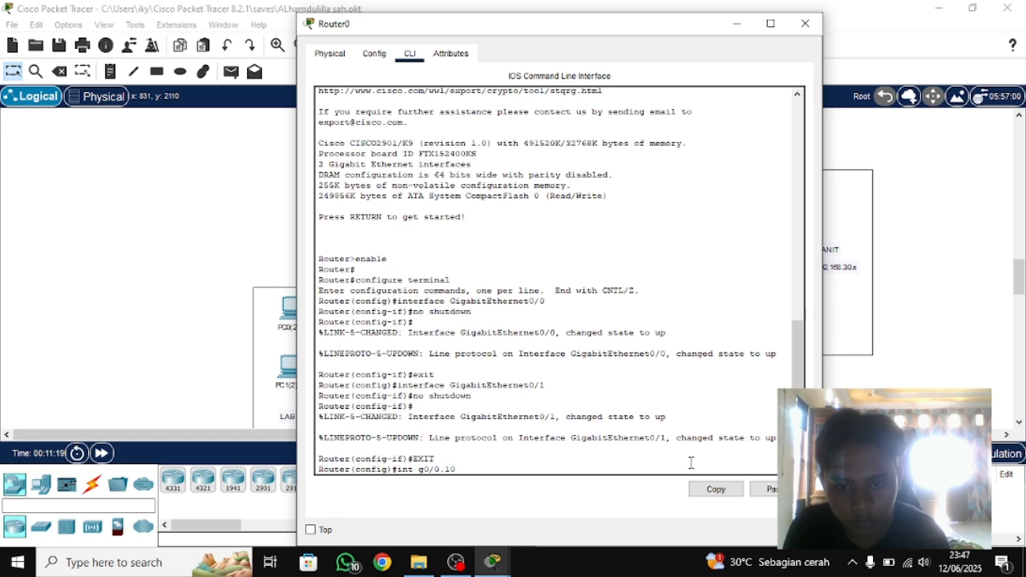
key(Return)
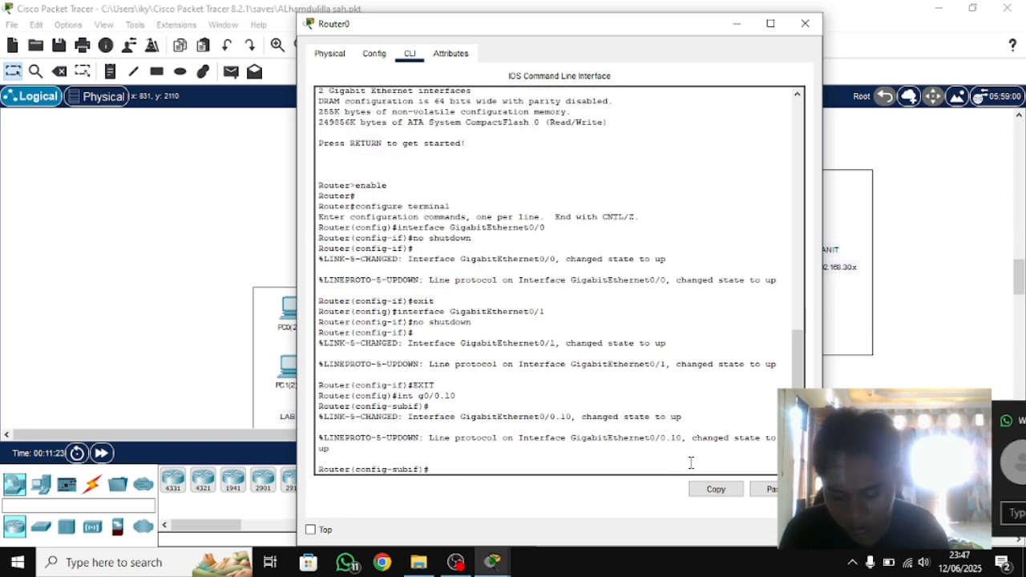
text(Eenc)
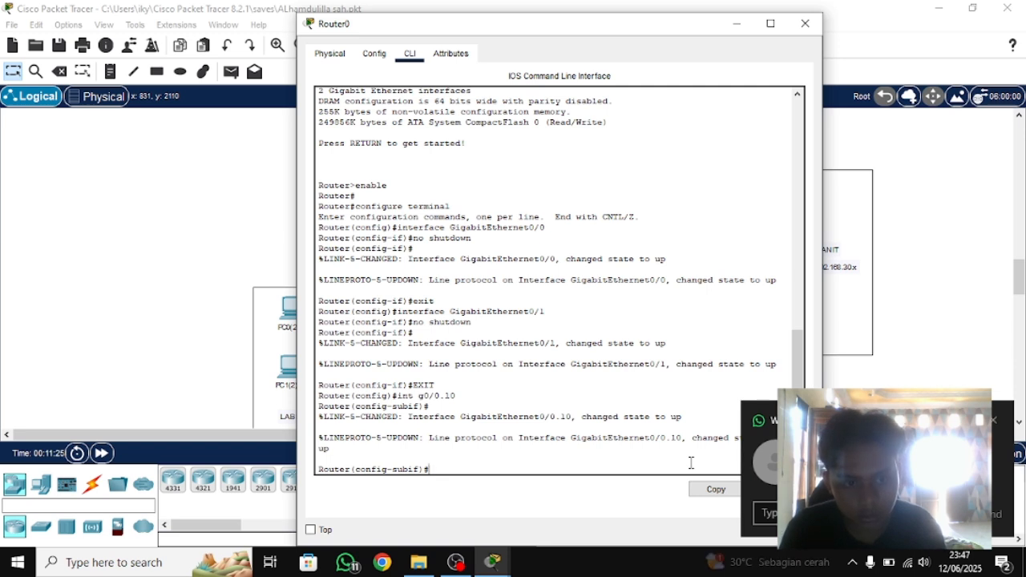
text(a dot1Q 10)
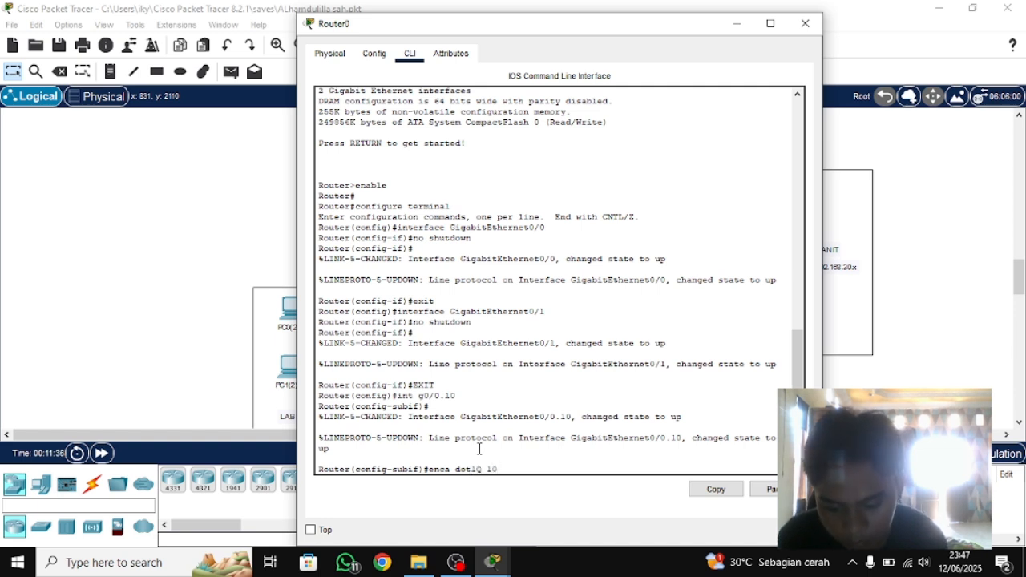
key(Return)
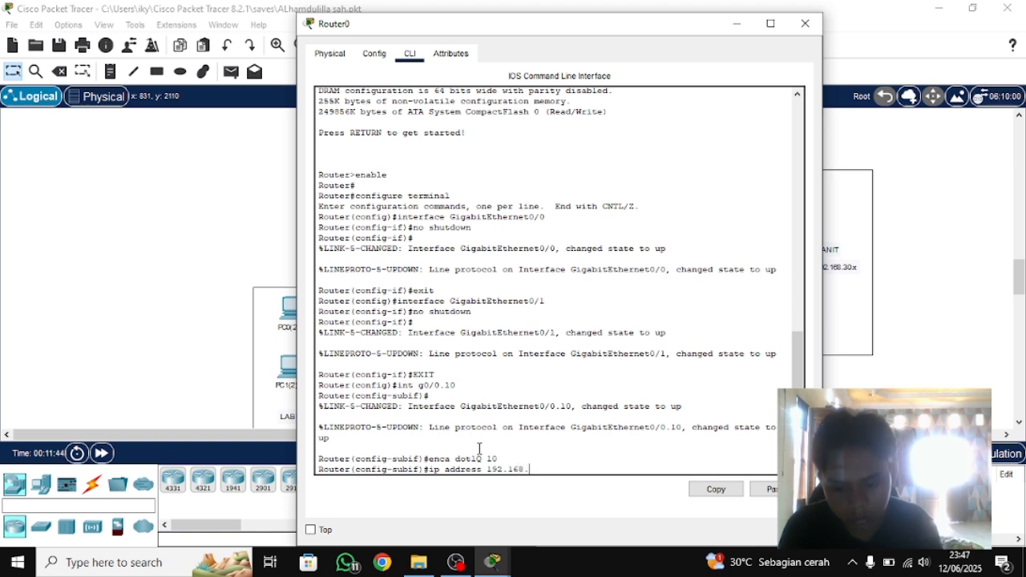
- Assign 192.168.10.1 with mask 255.255.255.0 to subinterface g0/0.10, enable it and return to global configuration mode
text(.1)
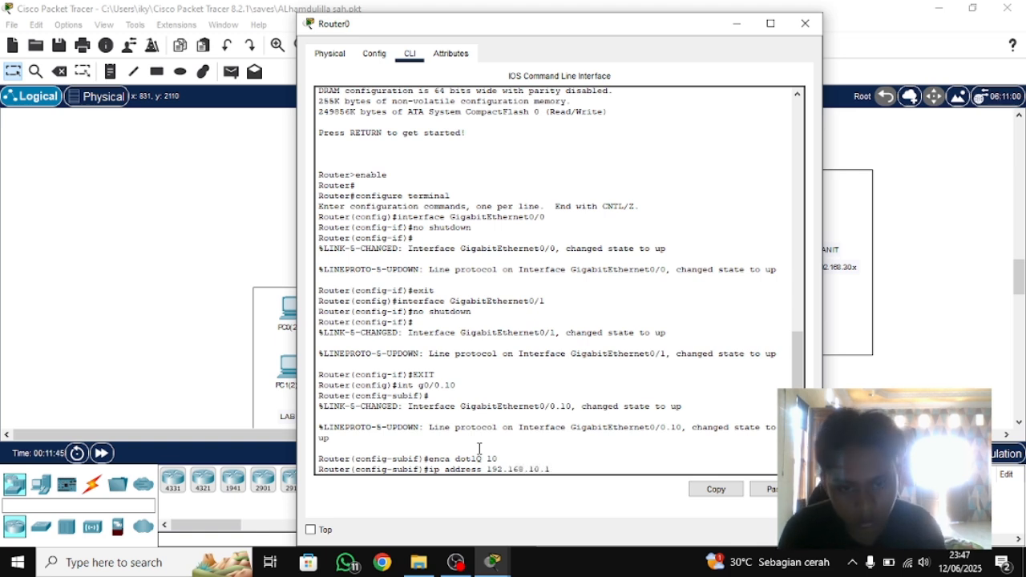
text(.255.255.)
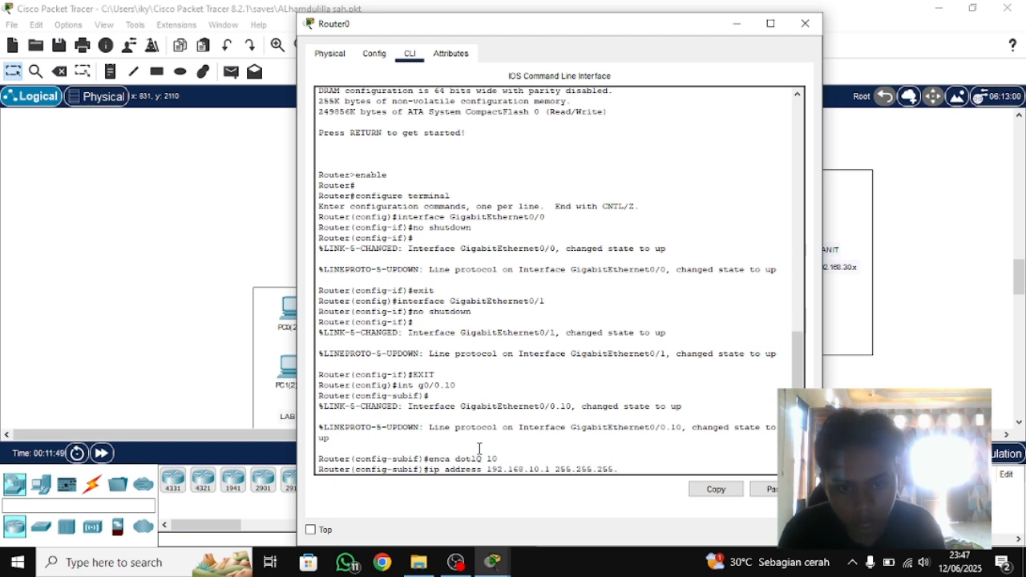
text(0)
key(Return)
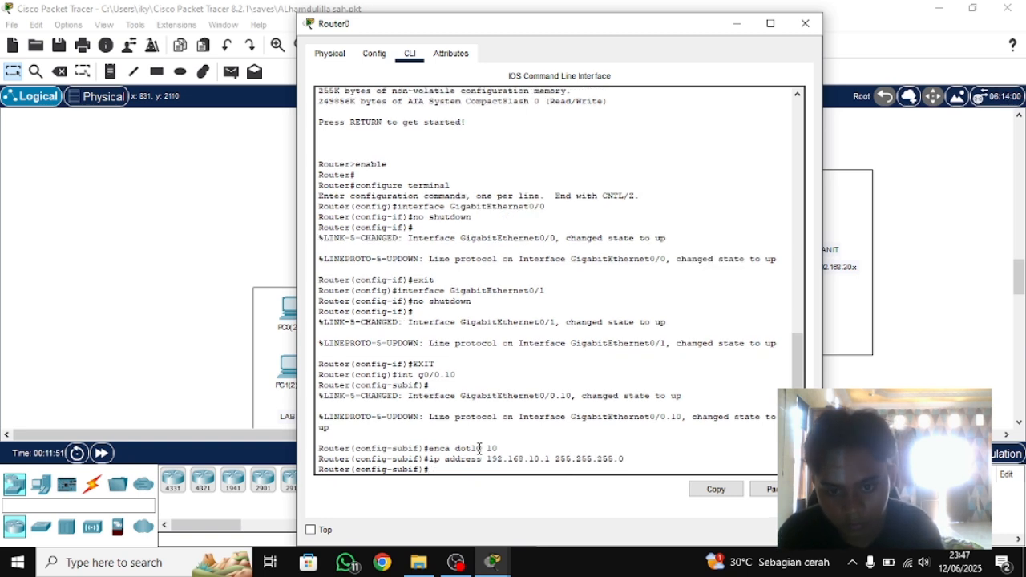
text(no shut)
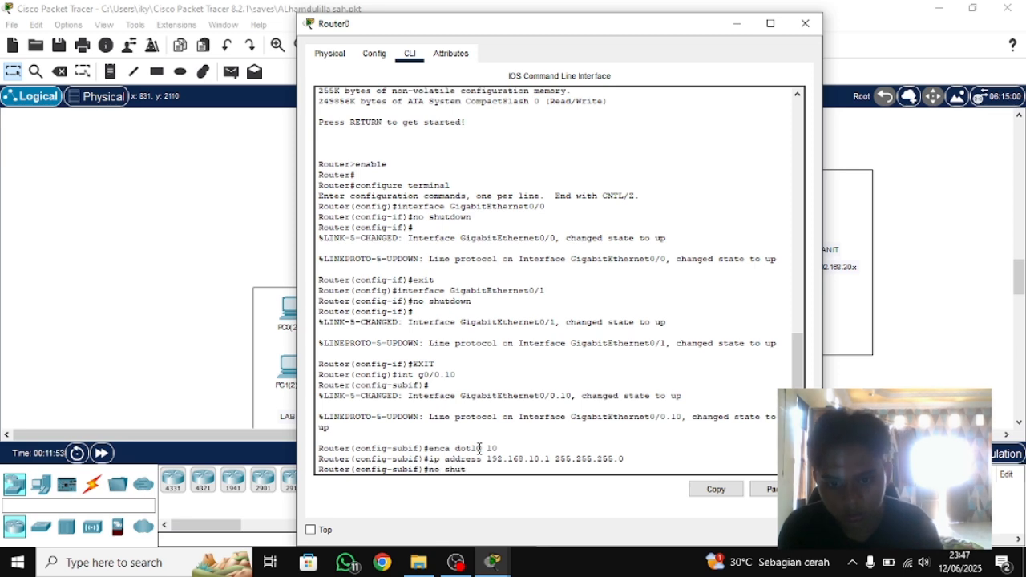
text(down)
key(Return)
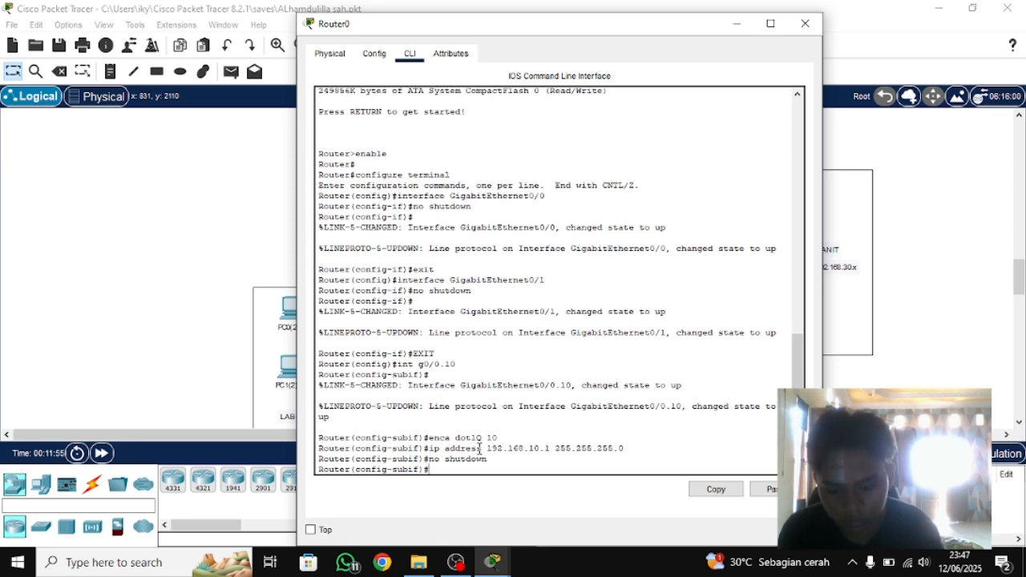
text(exit)
key(Return)
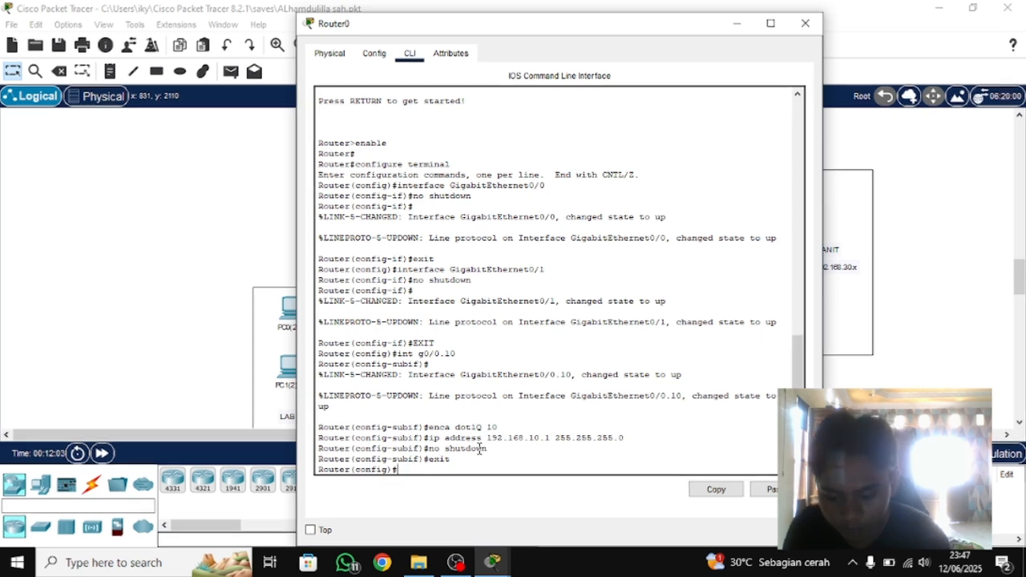
- Configure subinterface g0/0.20 with dot1Q 20 encapsulation and IP address 192.168.20.1 255.255.255.0, enable it and exit
text(int g0/0.20)
key(Return)
text(enca dot1Q 20)
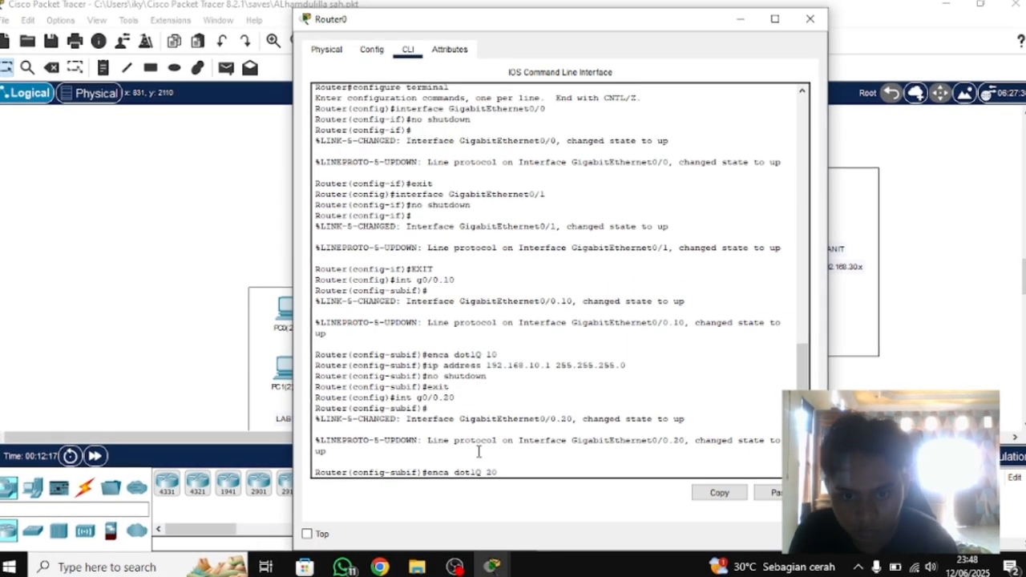
key(Return)
text(ip address 192.168.20.1 255.255.255.0)
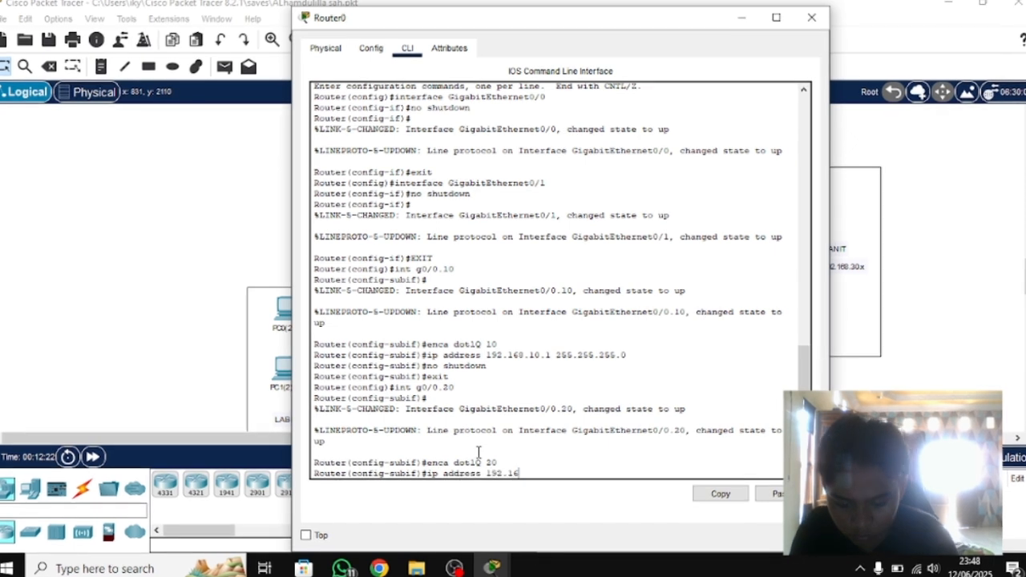
key(Return)
text(no shutdown)
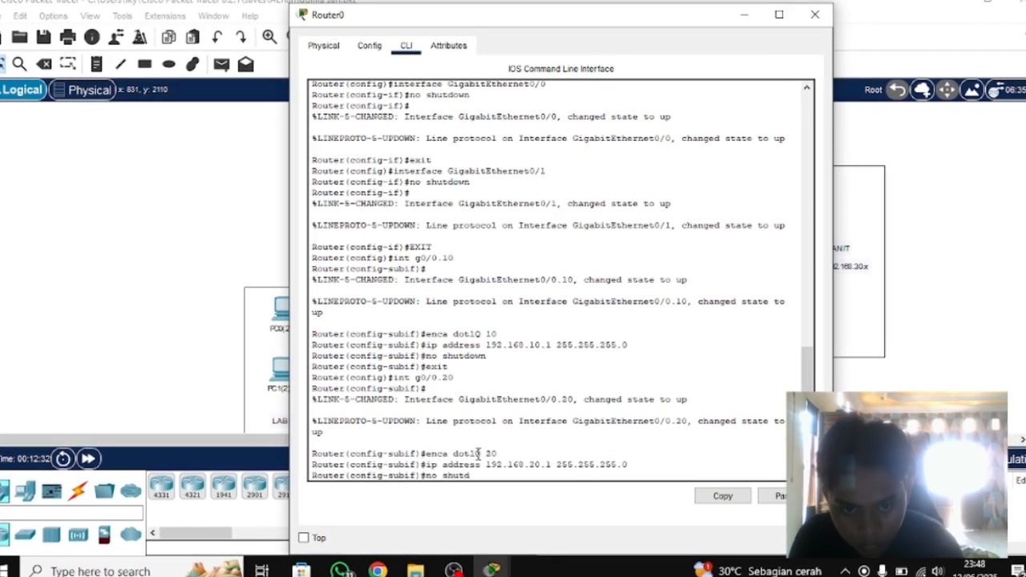
key(Return)
text(exit)
key(Return)
- Configure subinterface g0/1.30 with dot1Q 30 encapsulation and IP address 192.168.30.1 255.255.255.0, enable it and exit
text(int g0/1.30)
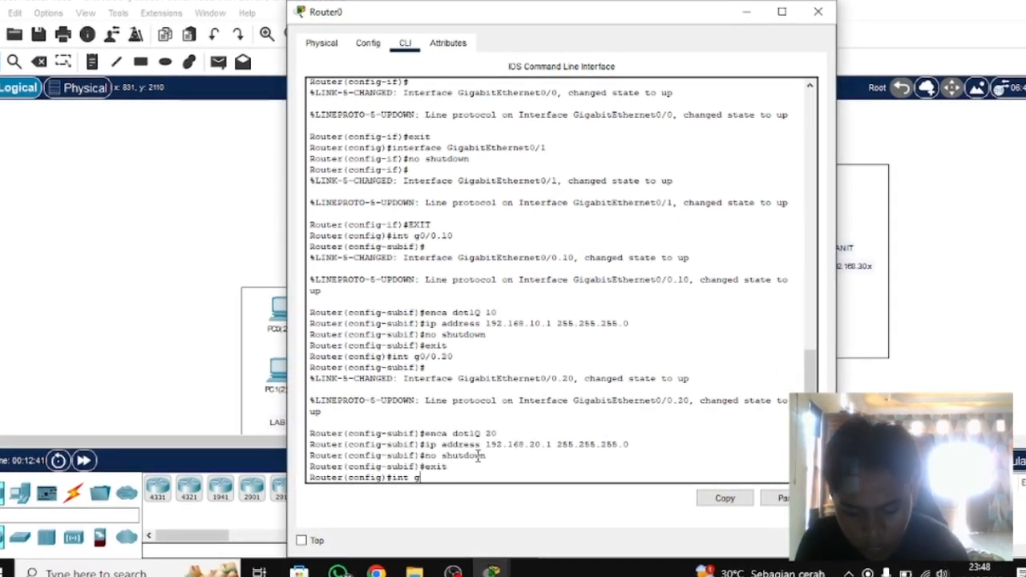
key(Return)
text(enca dot1Q 30)
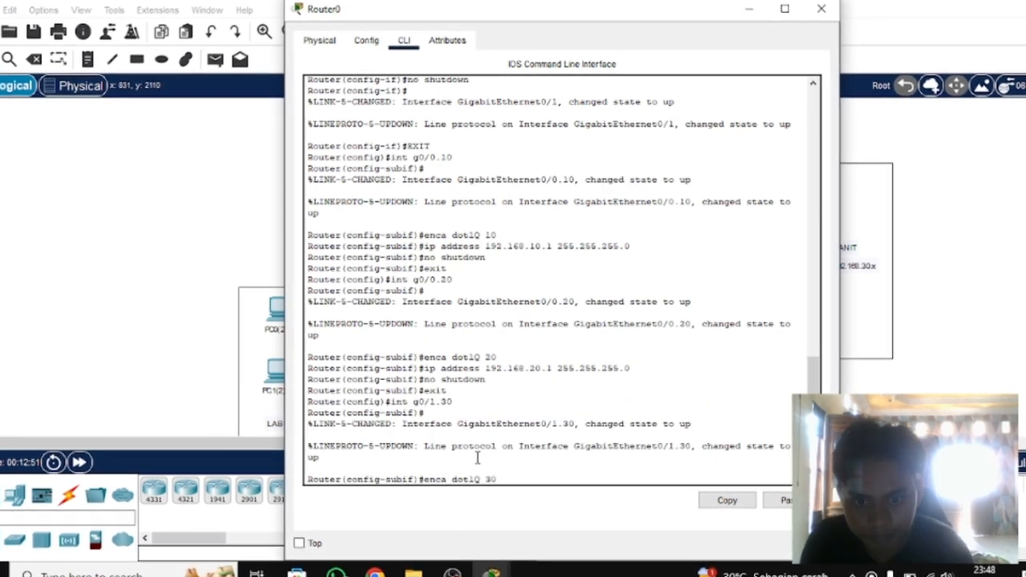
key(Return)
text(ip address 192.168.30.1 255.255.255.0)
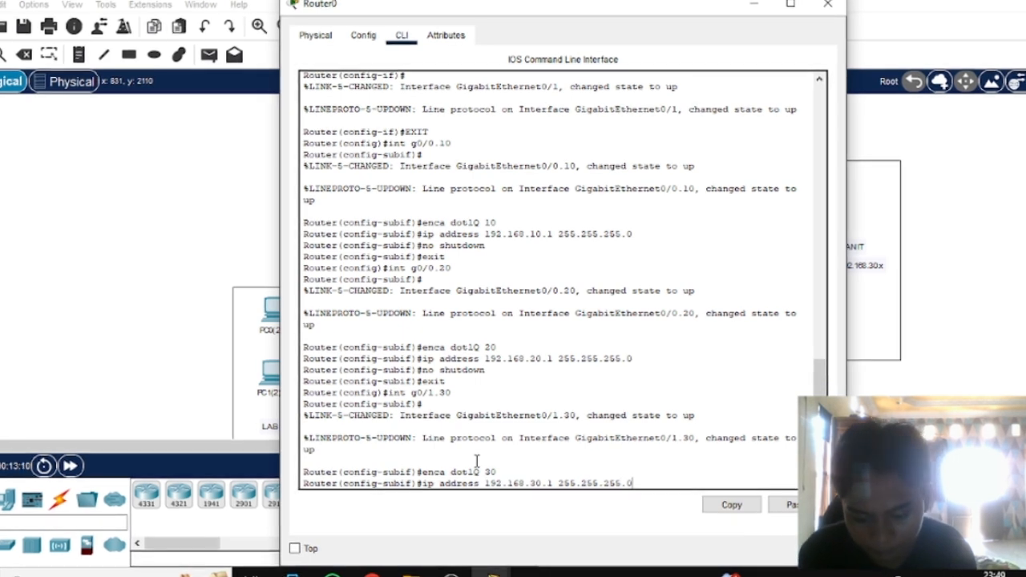
key(Return)
text(no shutdown)
key(Return)
text(exit)
key(Return)
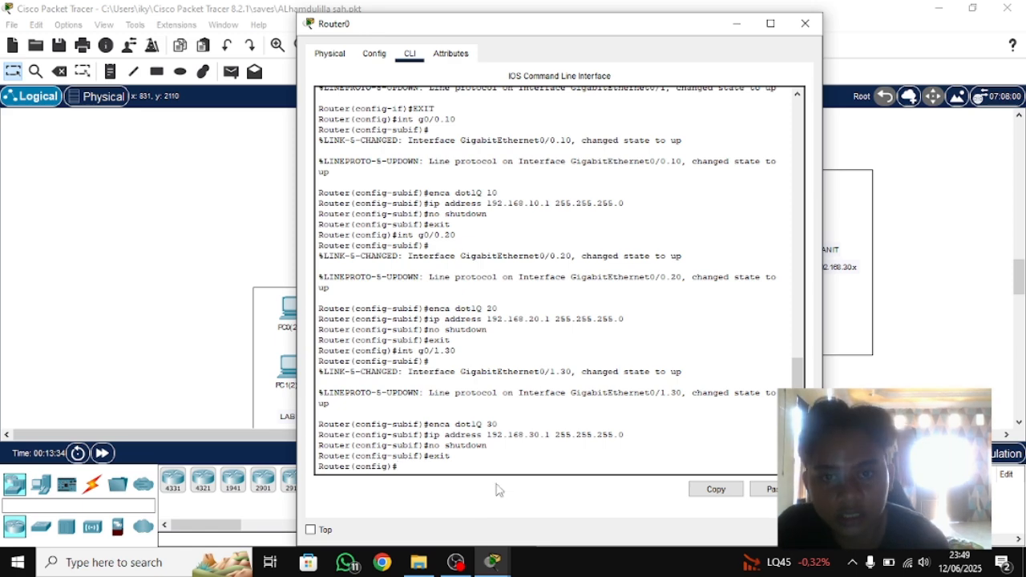
- Review the interface commands for g0/0.10, g0/0.20 and g0/1.30 in Router0's command-line output
drag(417, 120, 457, 121)
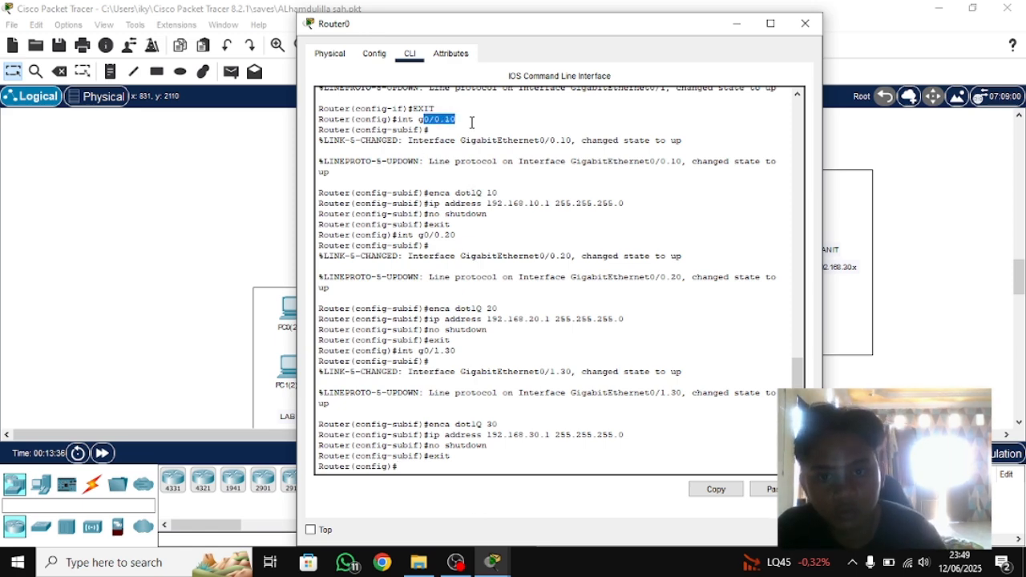
click(434, 237)
drag(431, 236, 461, 235)
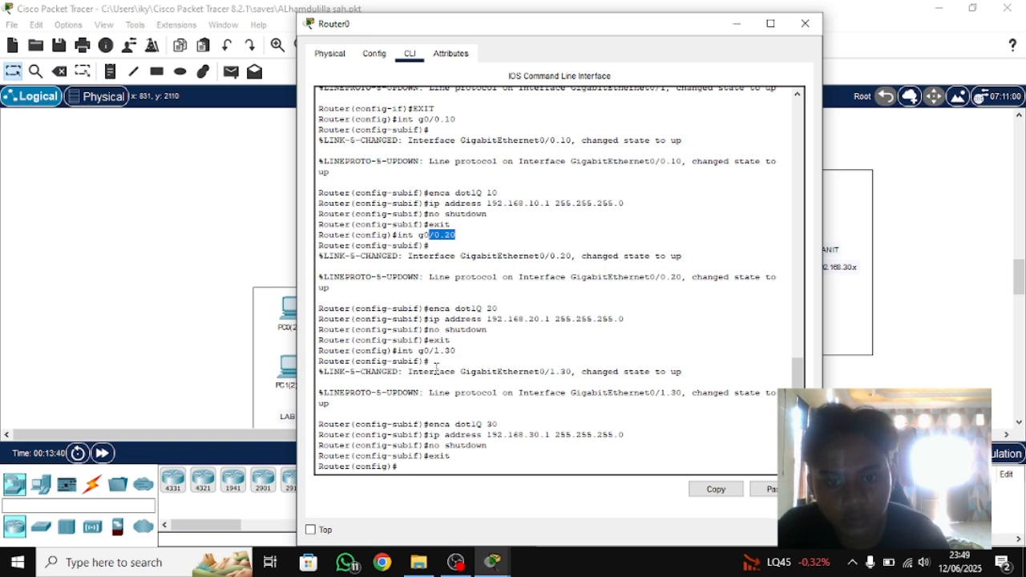
drag(424, 350, 472, 357)
click(500, 357)
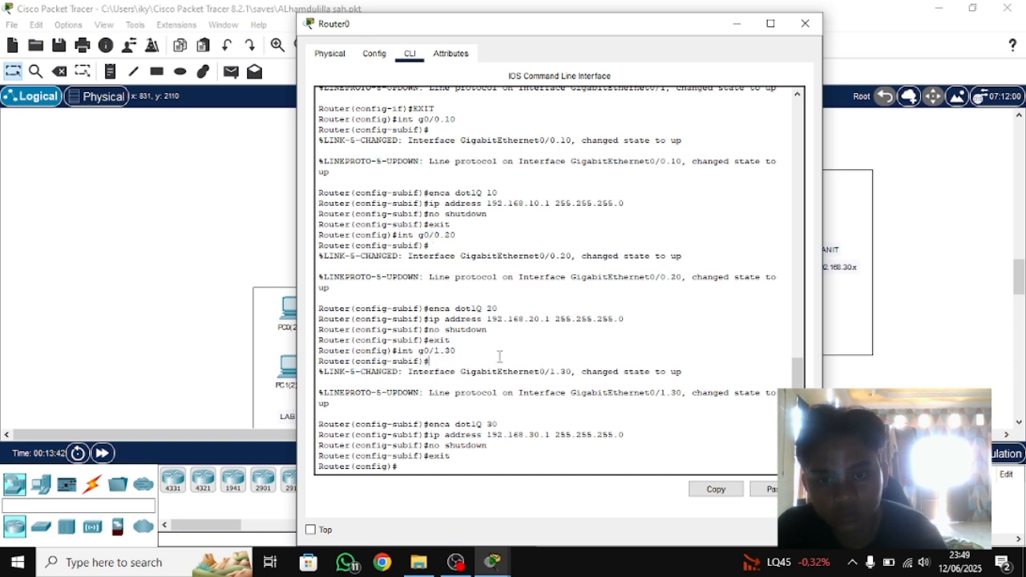
- Write the start of an extended access list command, ip access-list extended BLOCK, at Router0's global configuration prompt
drag(421, 32, 229, 45)
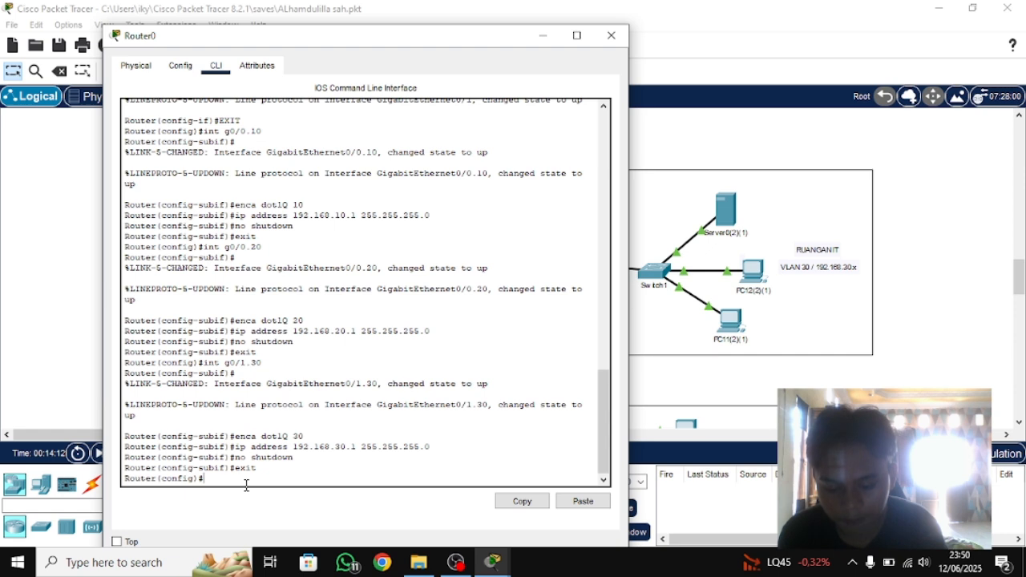
text(ip)
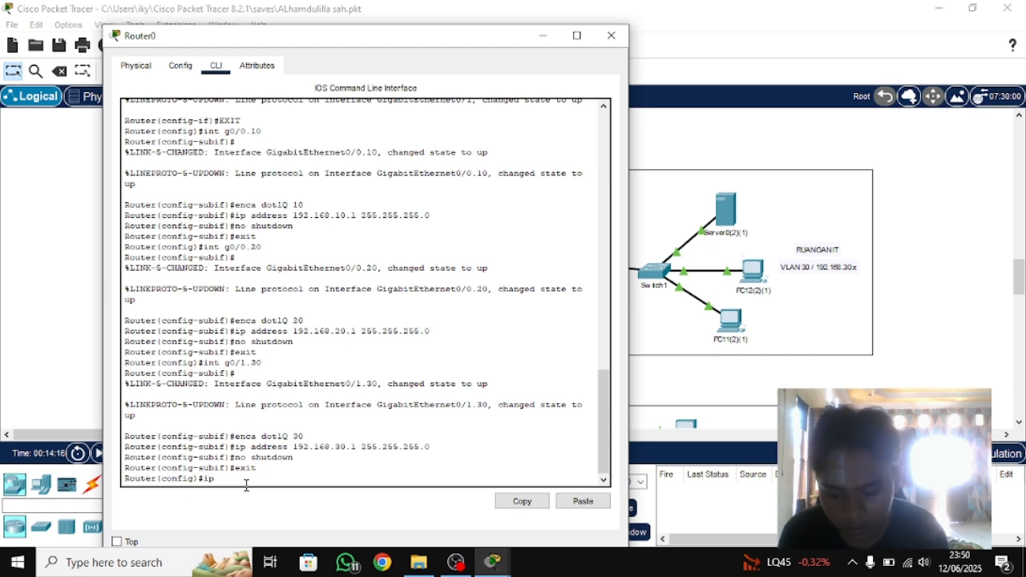
text( acce)
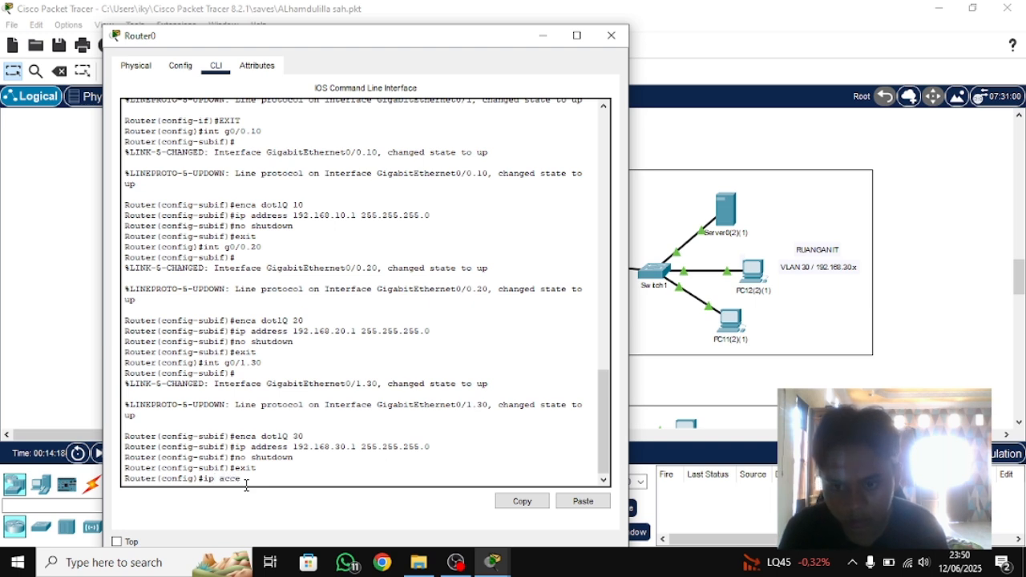
text(ss-list)
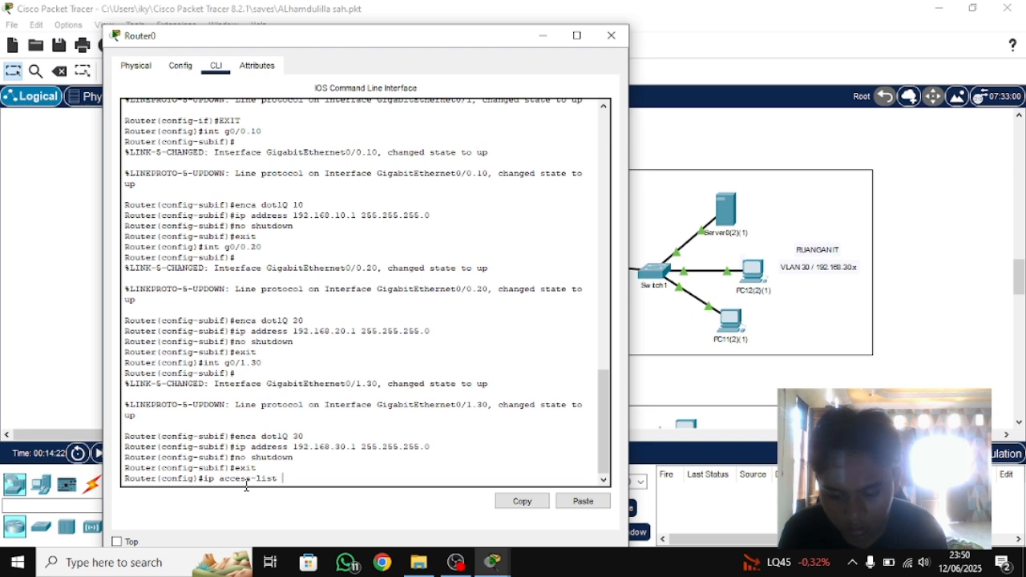
text( extren)
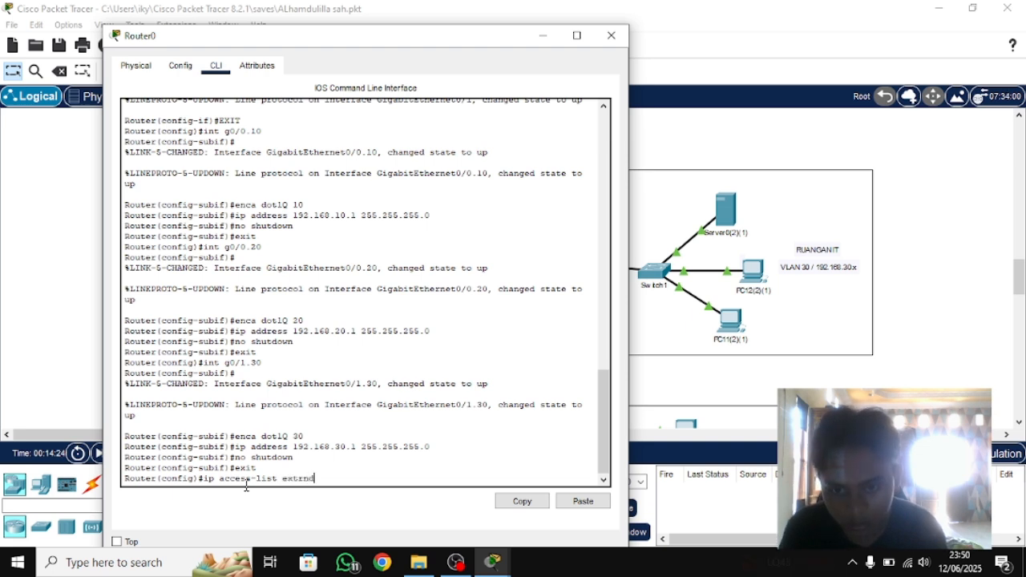
key(BackSpace)
key(BackSpace)
key(BackSpace)
text(ended)
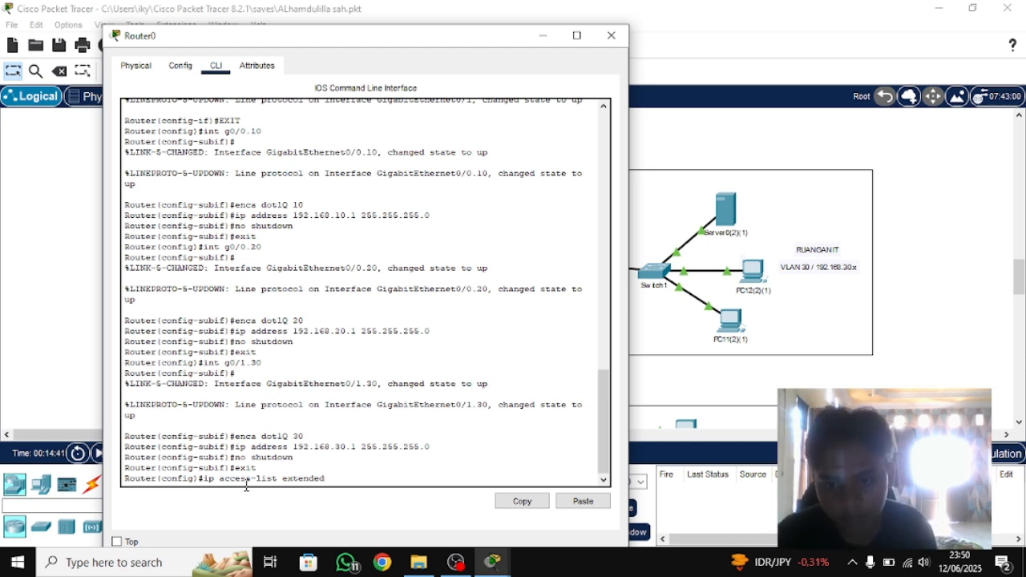
text( bl)
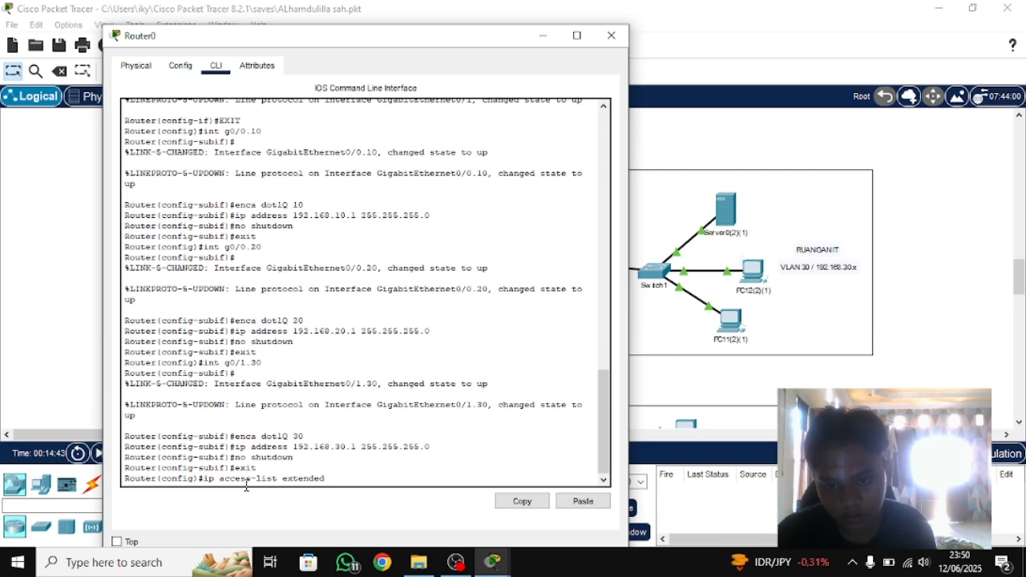
text(BLOCK)
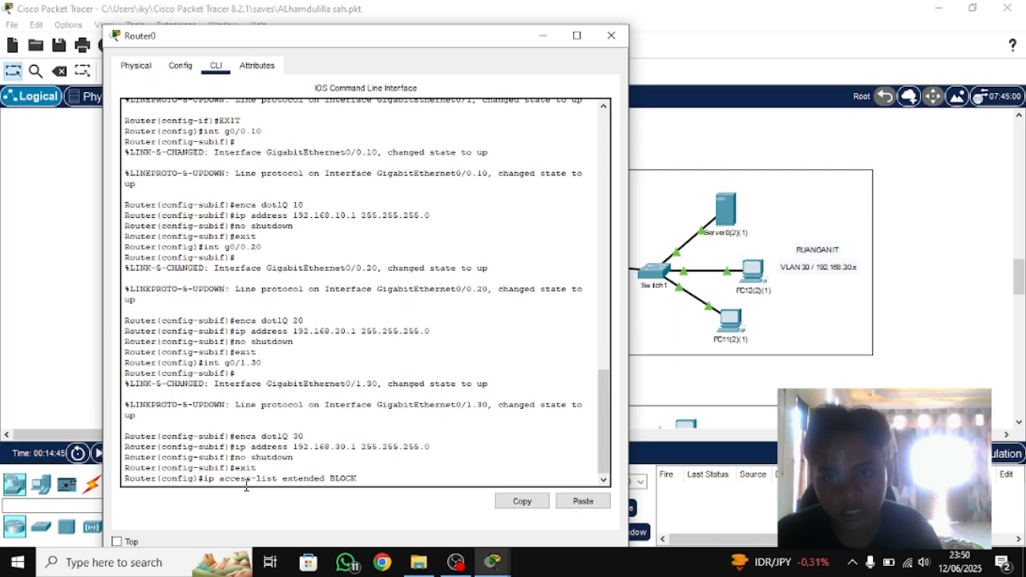
- Move Router0's window aside to examine the LAB KOMPUTER VLAN 10 room and the VLAN 30 room in the topology
drag(360, 42, 862, 131)
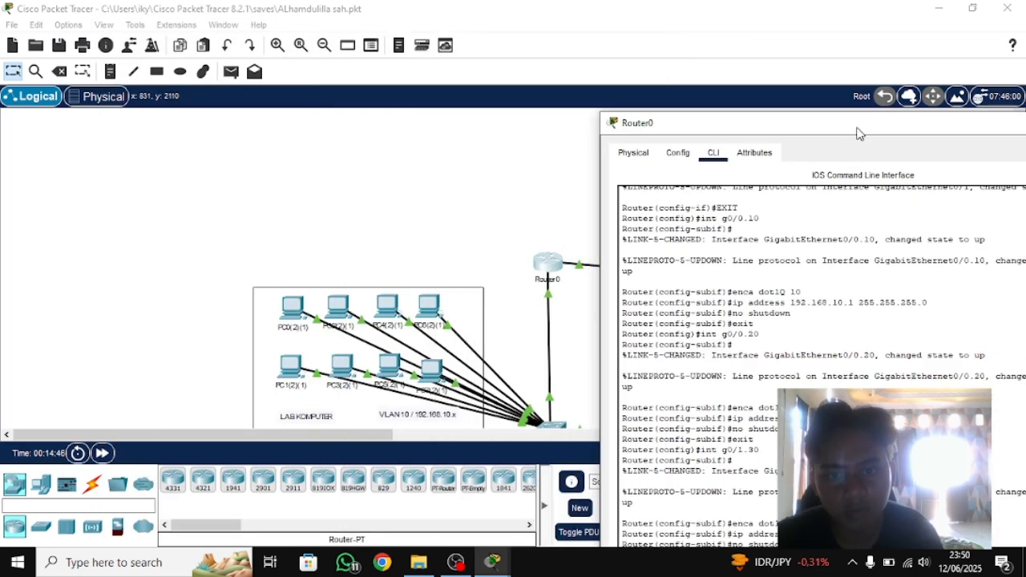
scroll(334, 317, down, 3)
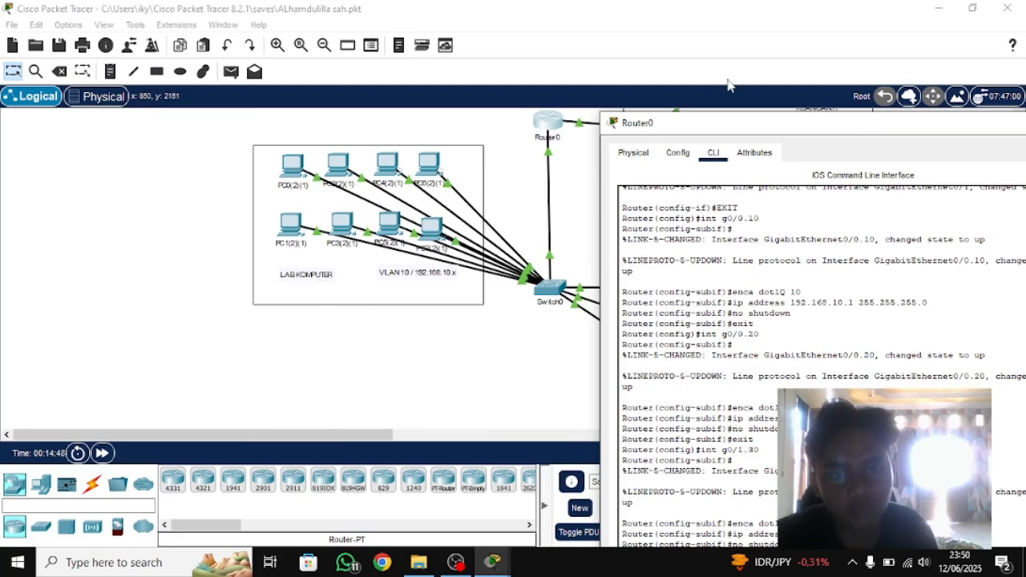
drag(693, 130, 160, 333)
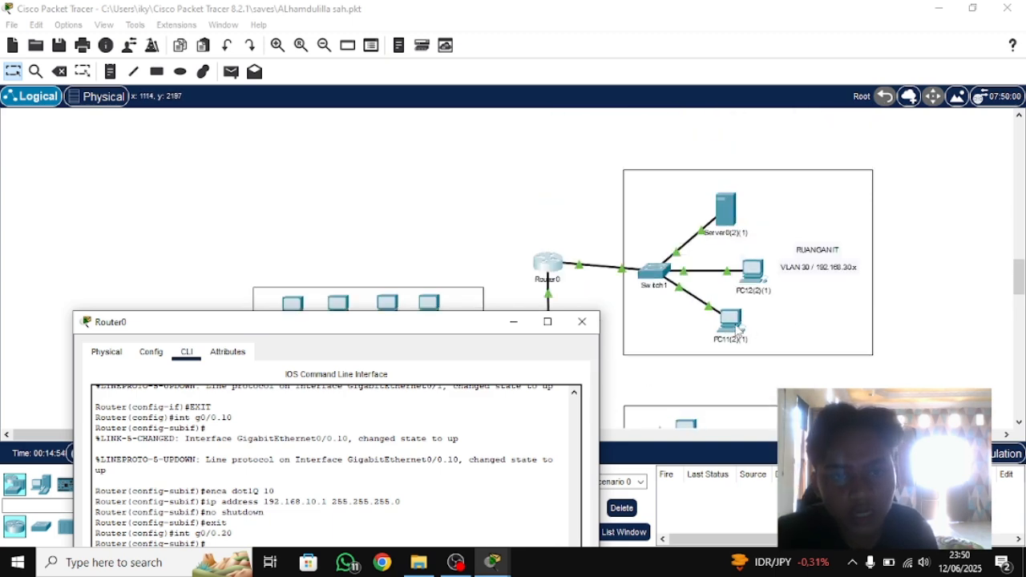
- Complete the command with the name BLOCK_VLAN10_TOVLAN20_TOVLAN30 to create the extended access list on Router0
scroll(736, 343, down, 1)
scroll(736, 343, up, 1)
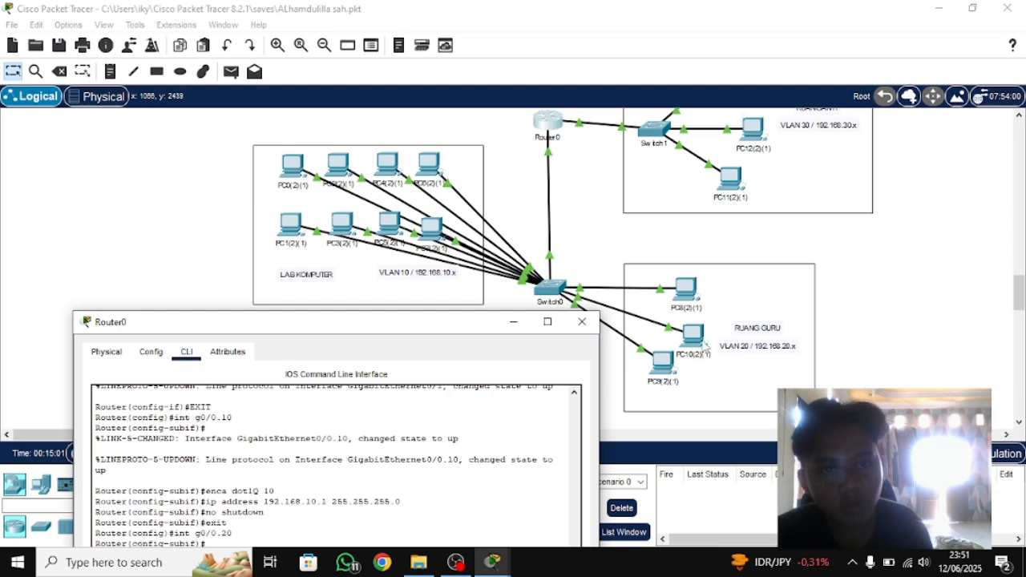
scroll(698, 350, up, 2)
drag(377, 315, 568, 62)
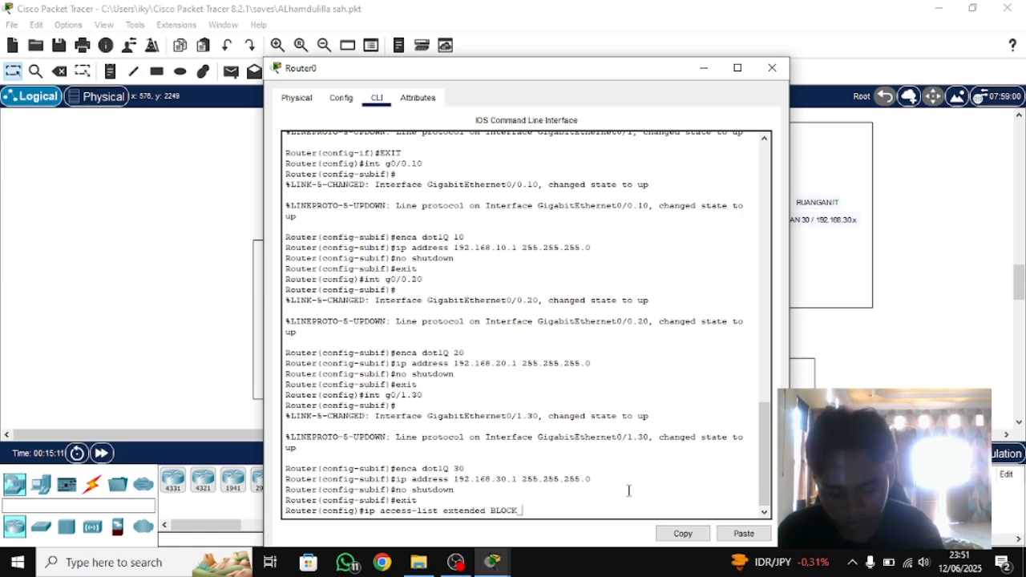
text(_VLAN)
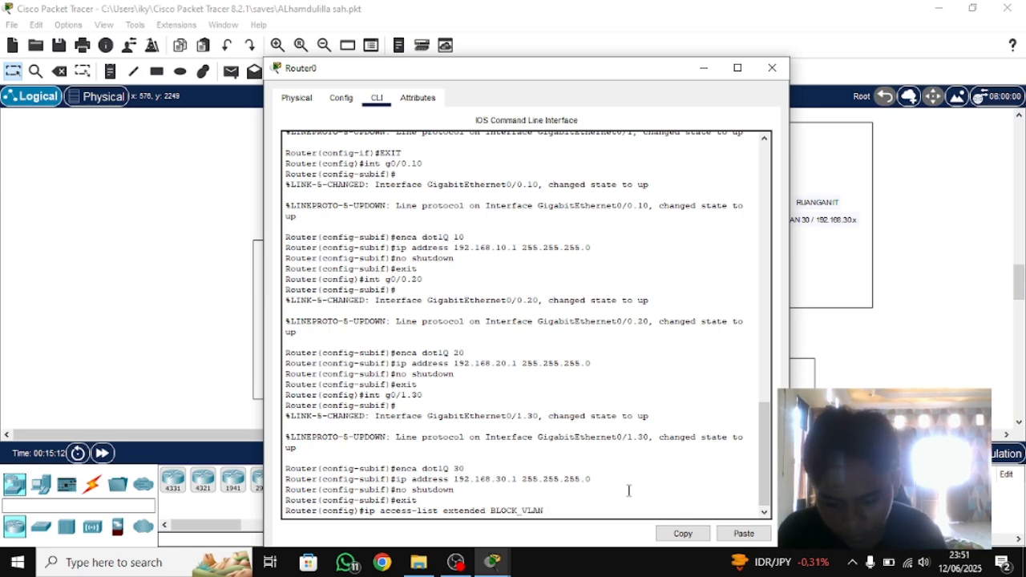
text( 1)
text(10)
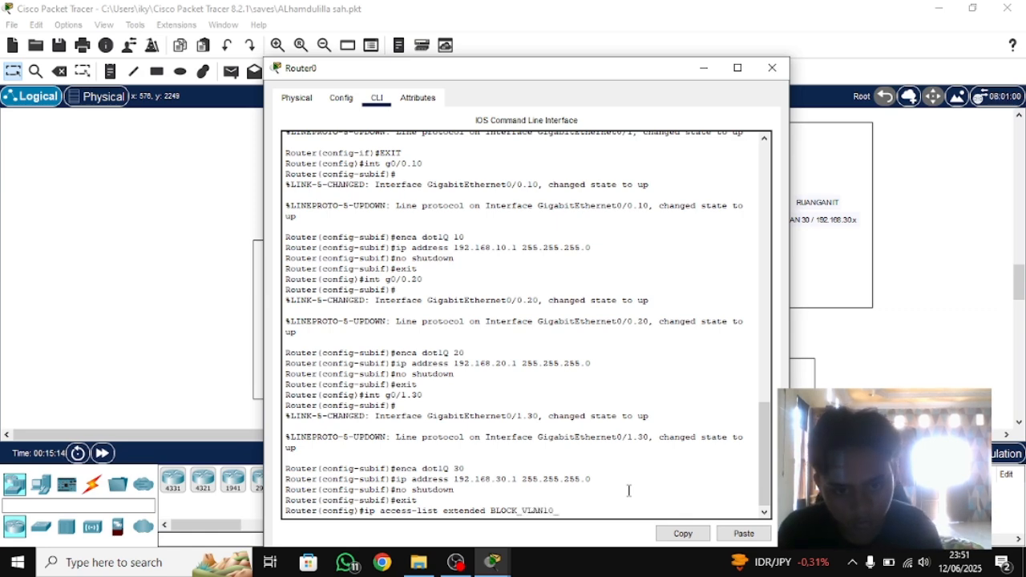
text(_TO)
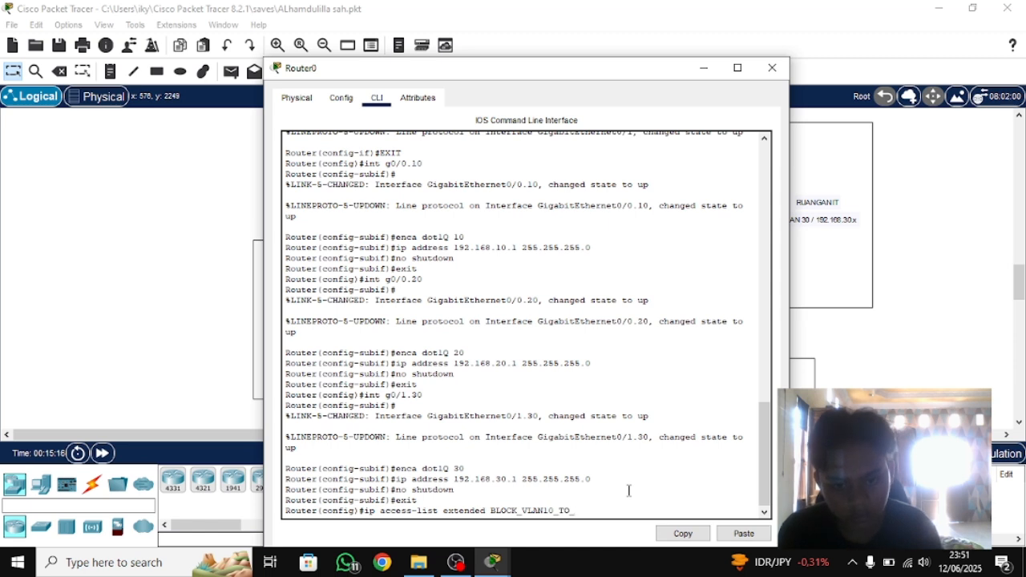
text(VLAN )
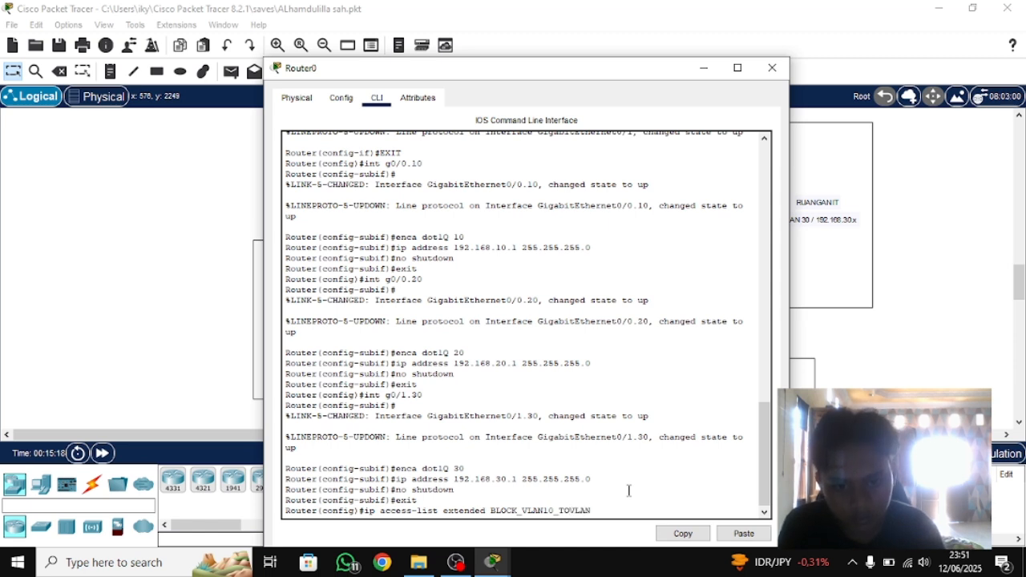
text(20_TOVLAN30)
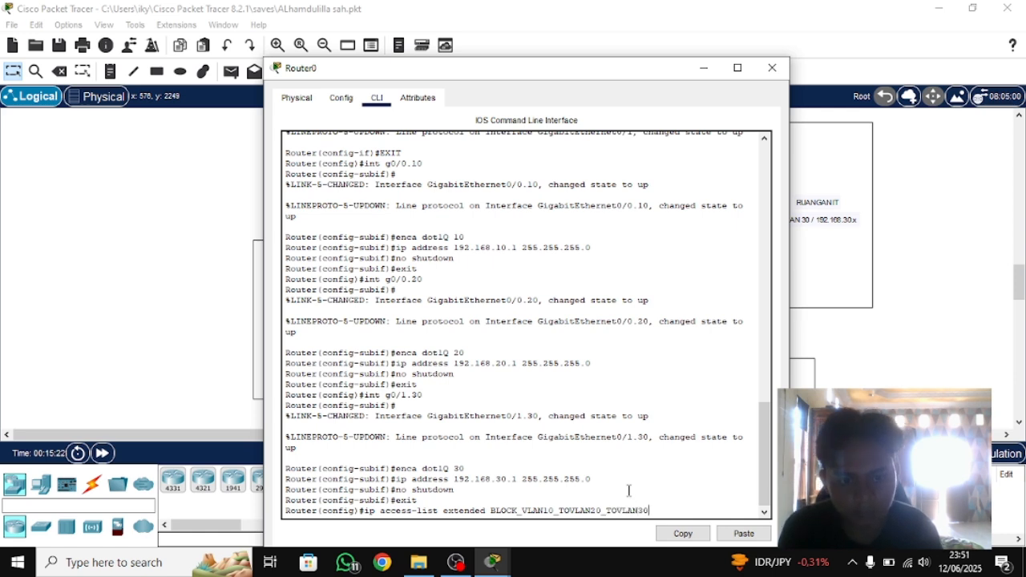
key(Return)
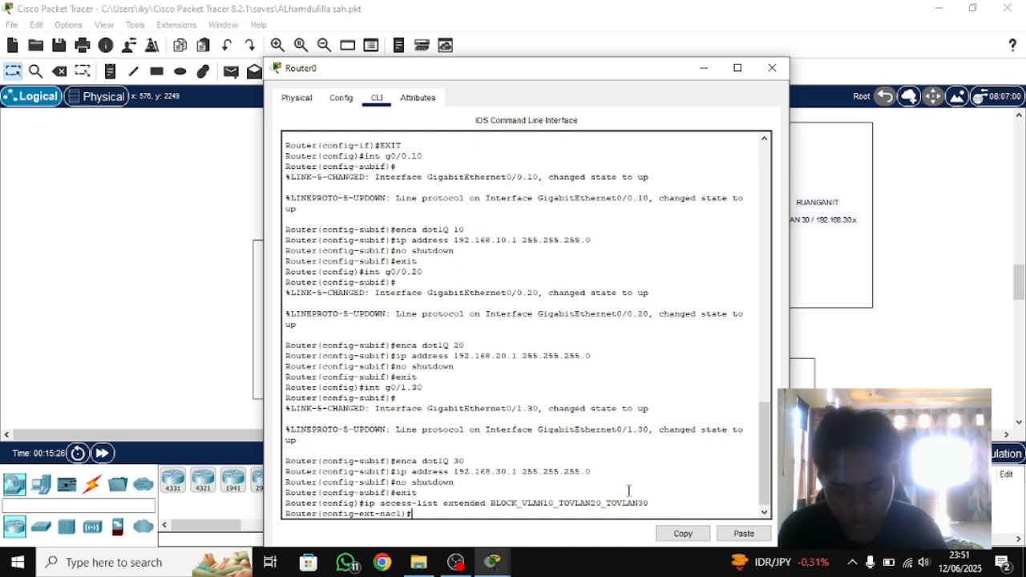
- Add an access list rule denying ICMP echo from 192.168.10.0 0.0.0.255 to 182.168.20.0 0.0.0.255
text(den)
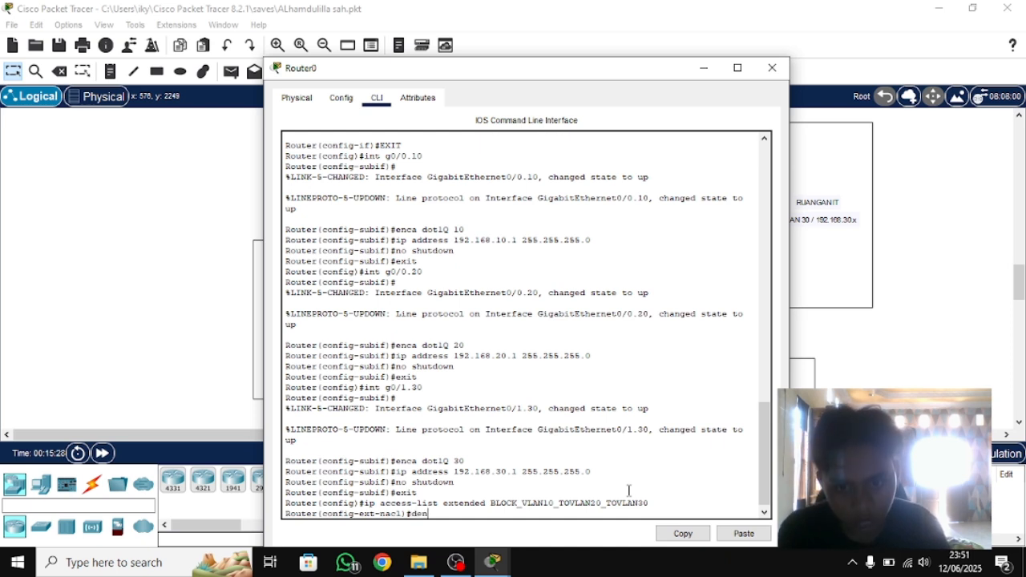
text(y)
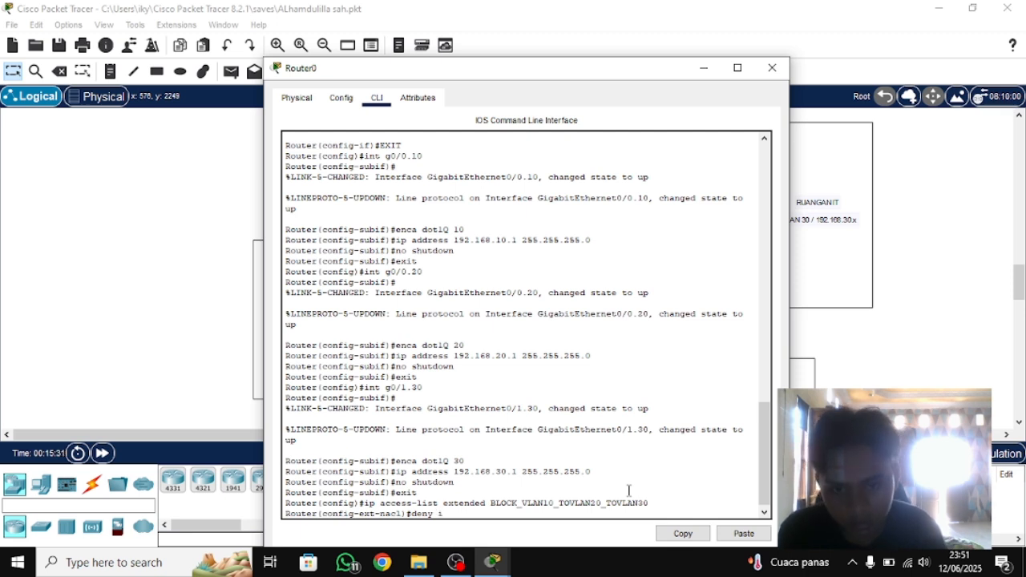
text( icmp)
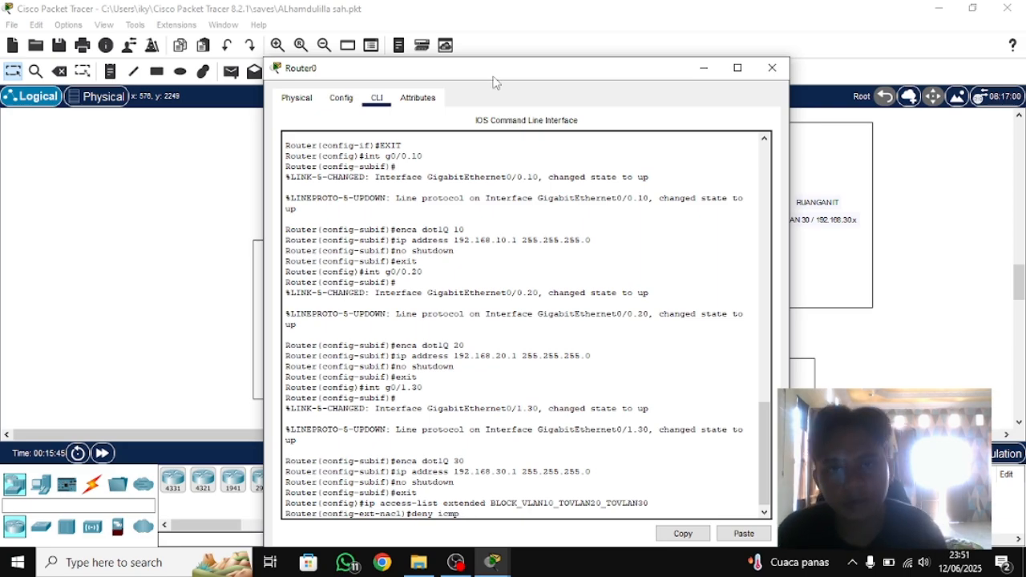
drag(493, 76, 425, 68)
scroll(537, 380, down, 1)
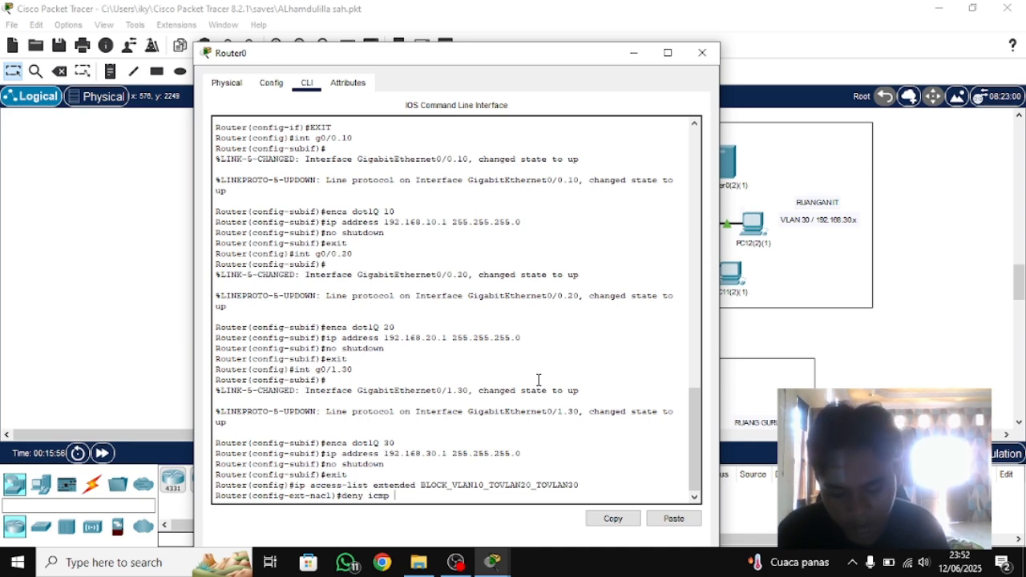
text(192.168.)
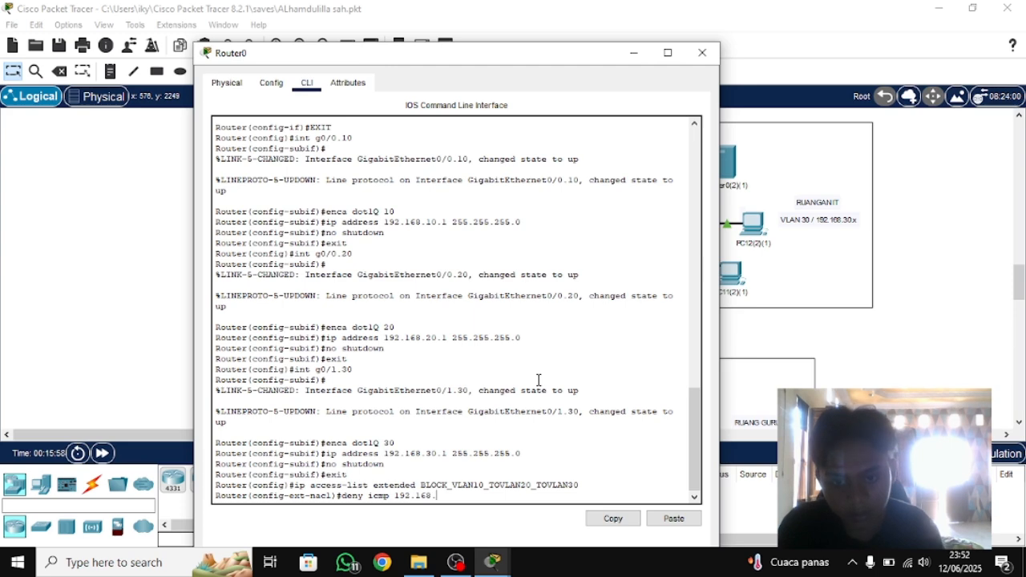
text(10.0)
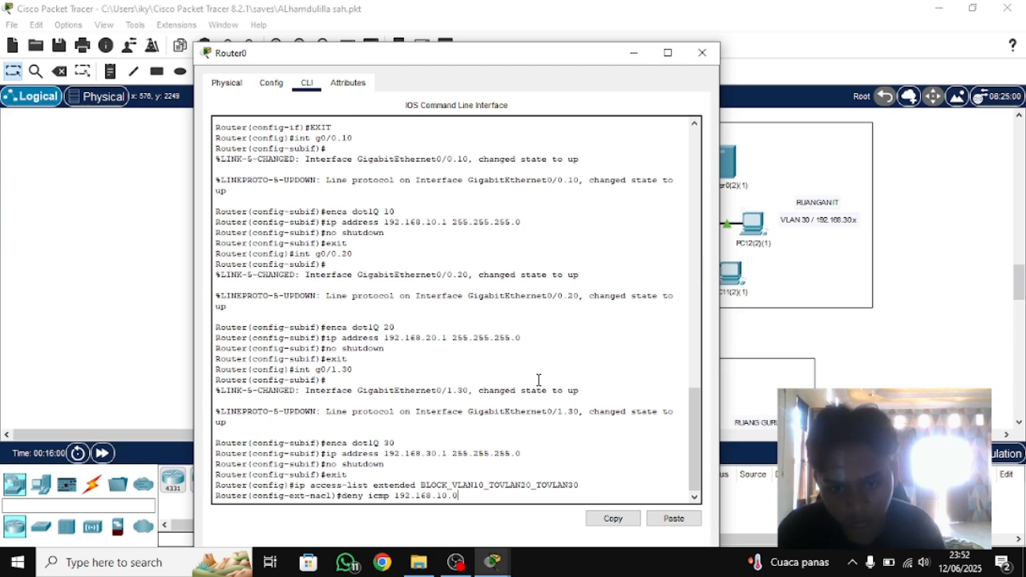
text( 0.0.0.255)
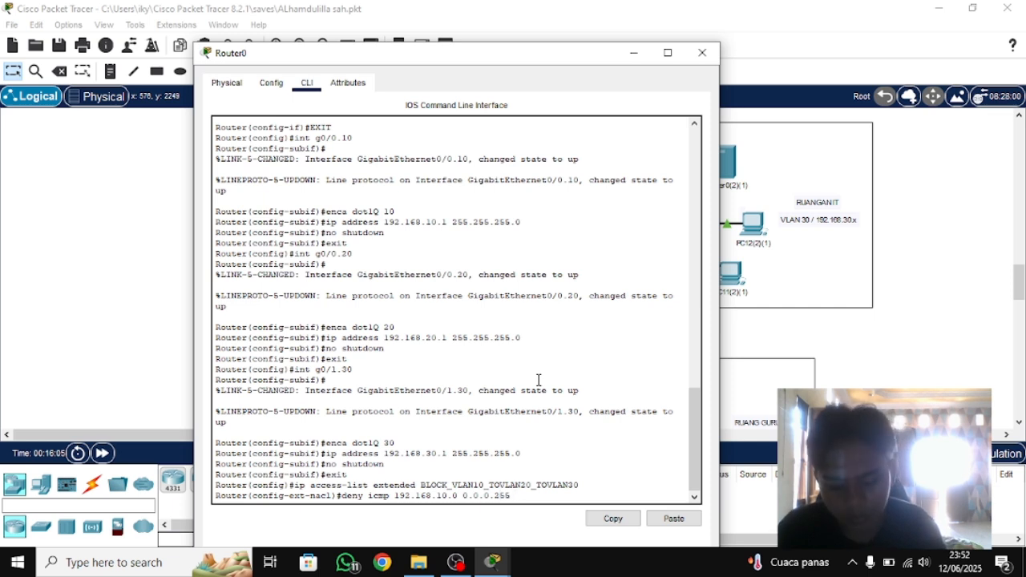
text( 192.16)
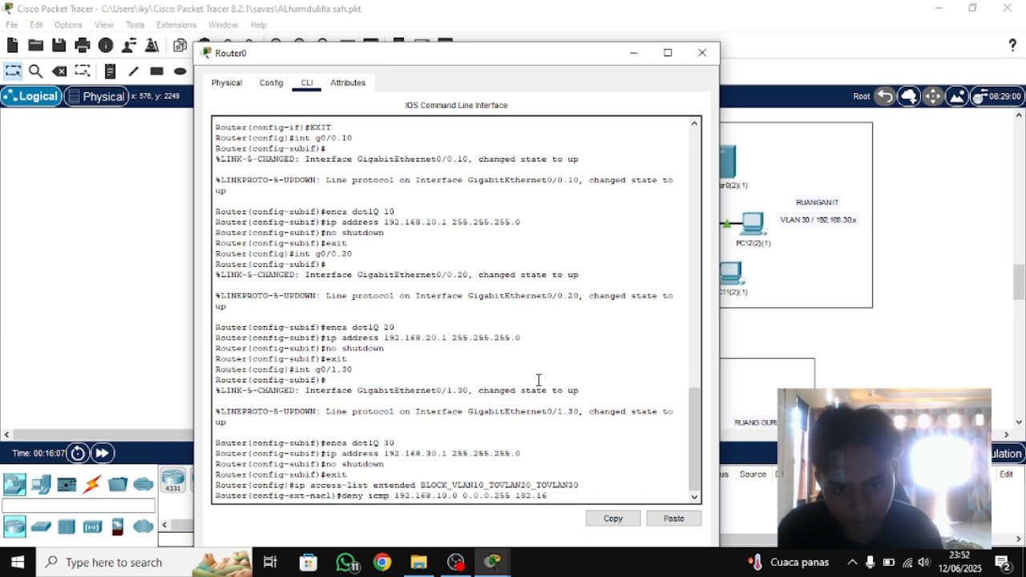
text(8.20.0)
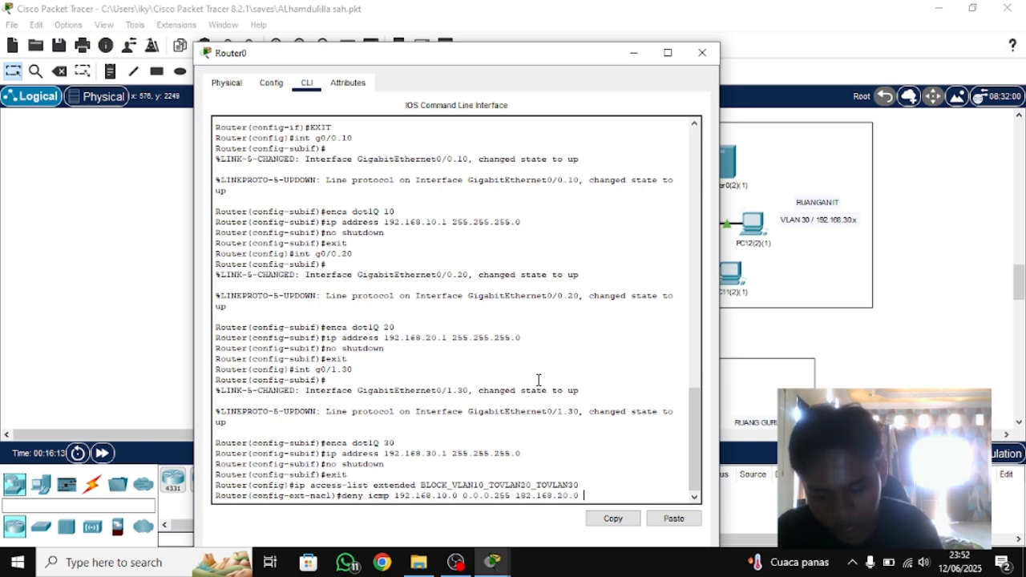
text( 0.0.0)
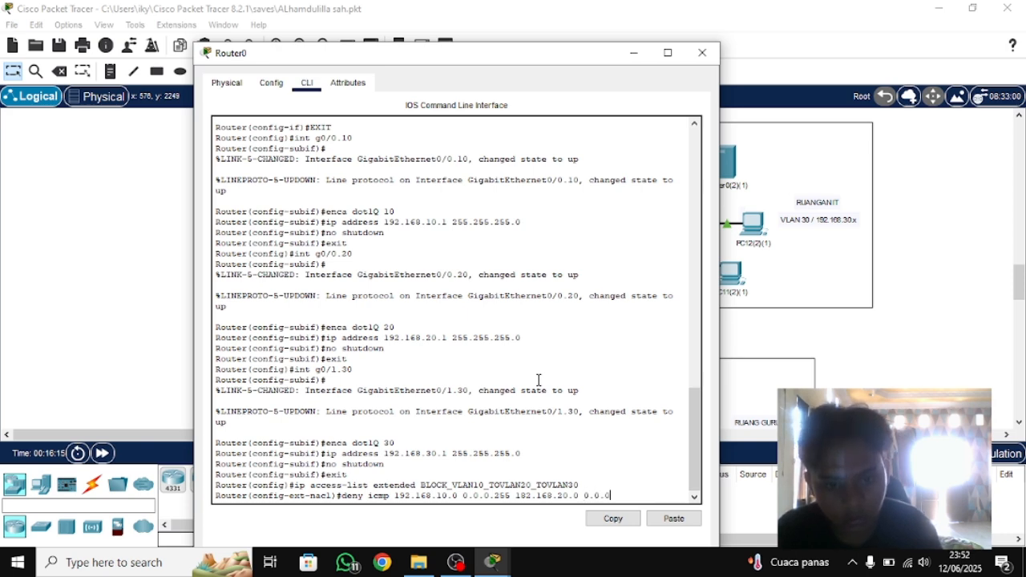
text(.255 echo)
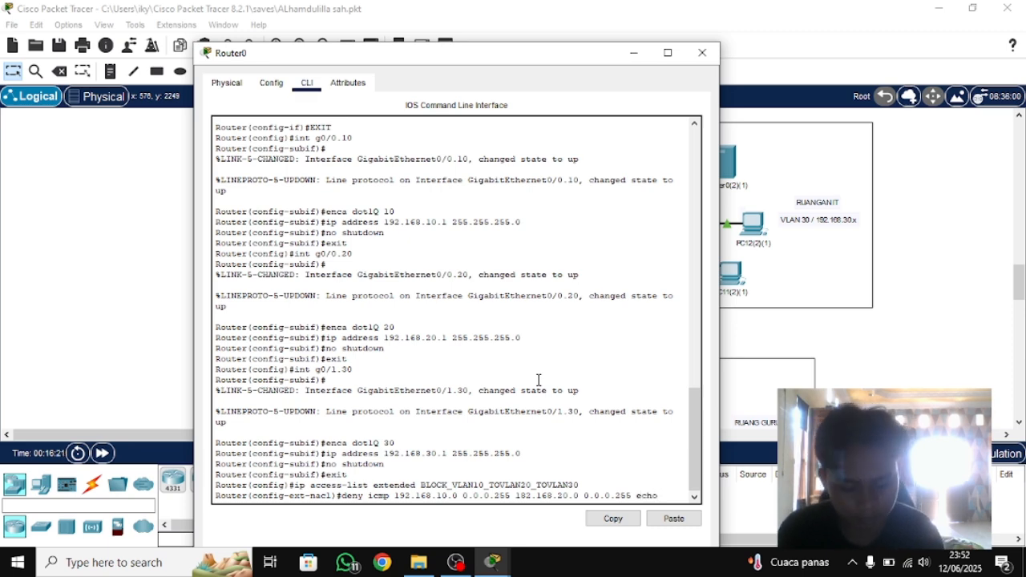
key(Return)
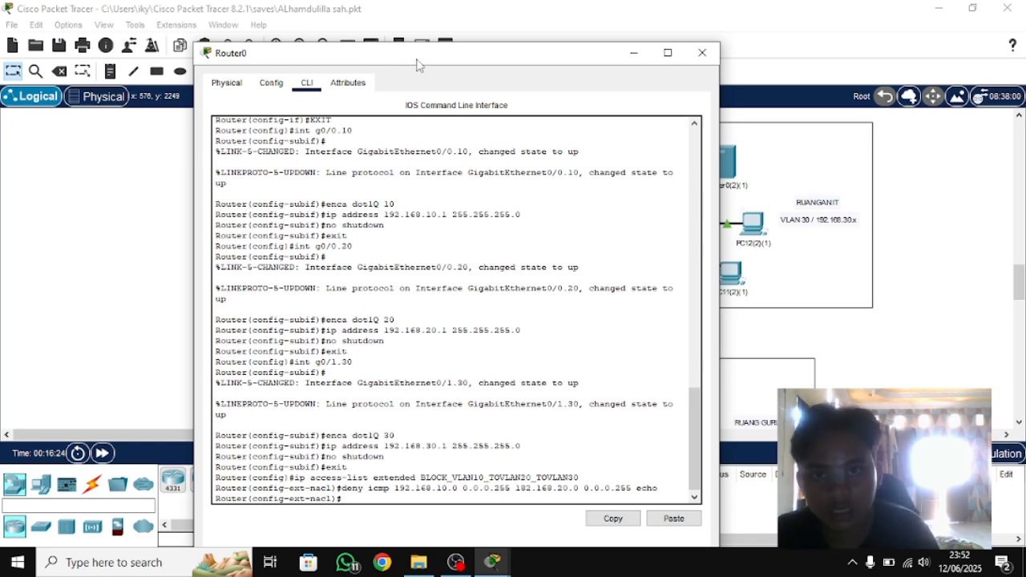
- Examine the VLAN 10 and VLAN 20 rooms in the topology behind Router0's window, and return to its access list prompt
drag(419, 63, 60, 273)
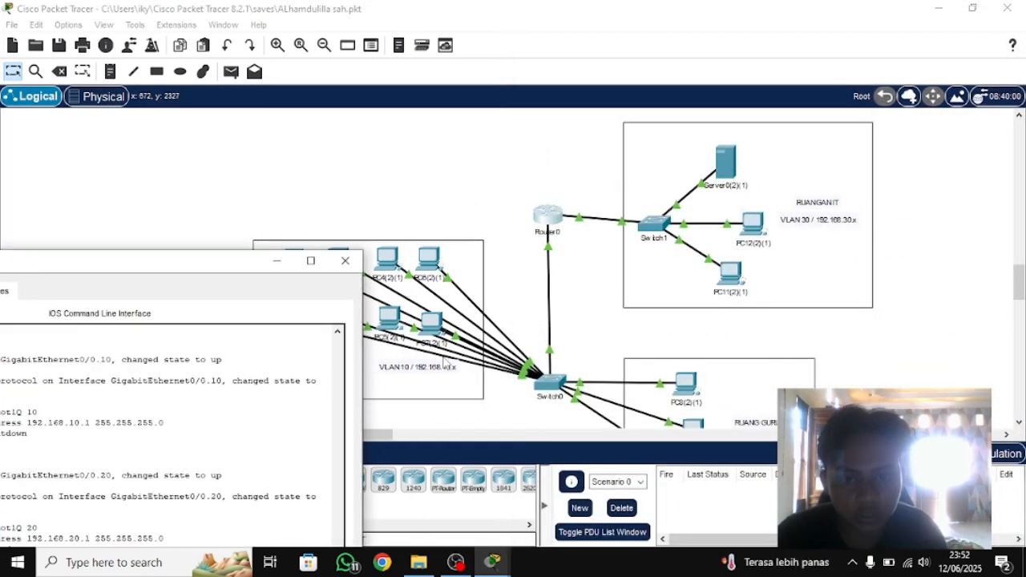
scroll(761, 350, down, 2)
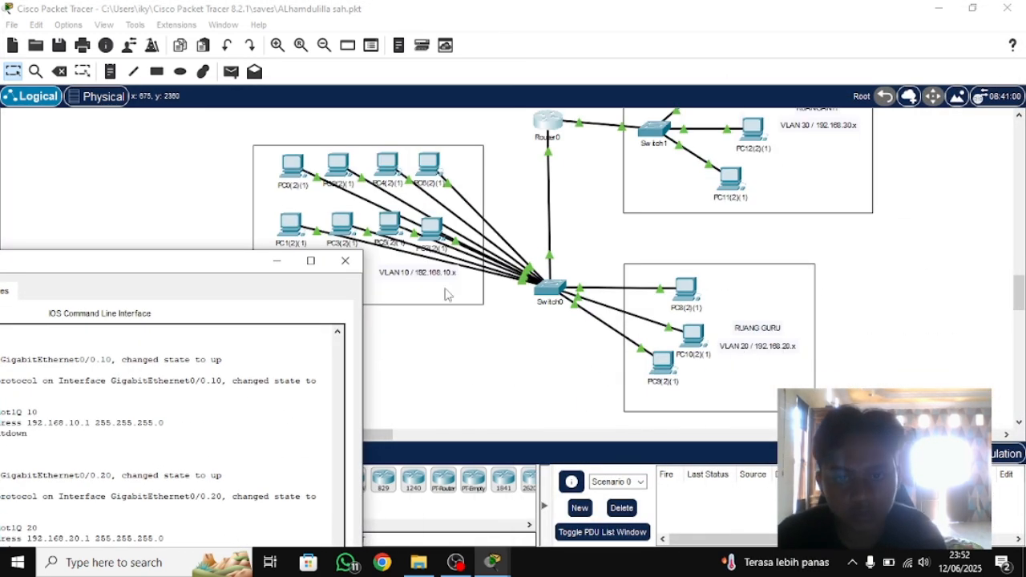
drag(210, 274, 605, 37)
scroll(665, 347, up, 1)
scroll(729, 345, up, 1)
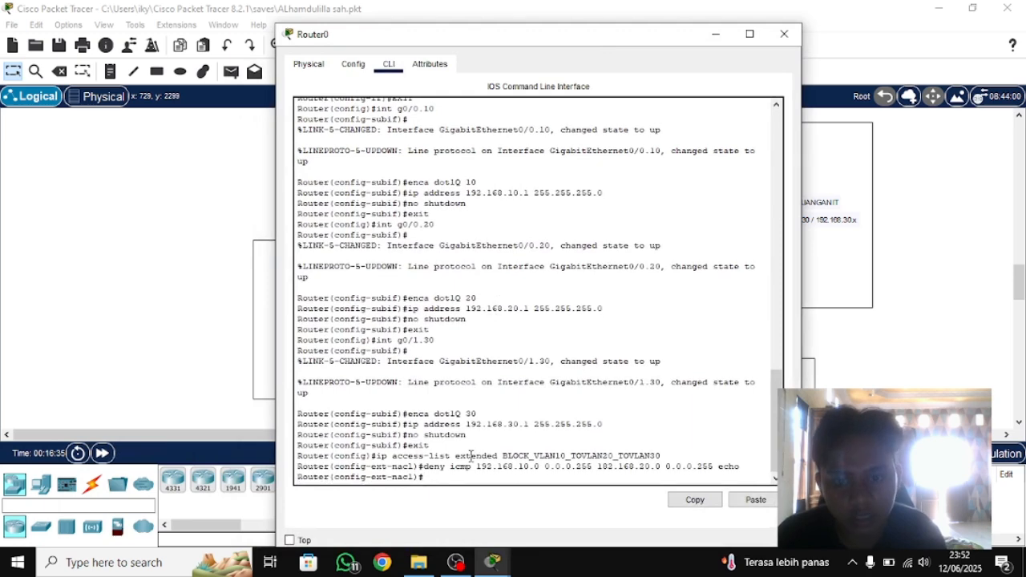
key(Return)
key(Return)
key(Return)
key(Return)
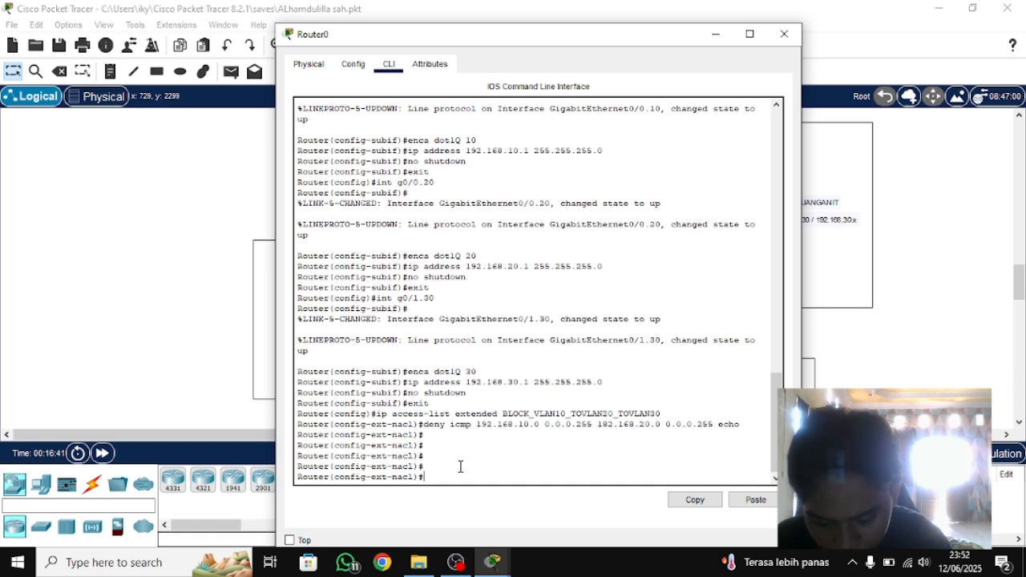
- Add an access list rule denying ICMP echo from 192.168.10.0 0.0.0.255 to 192.168.30.0 0.0.0.255
text(dedny)
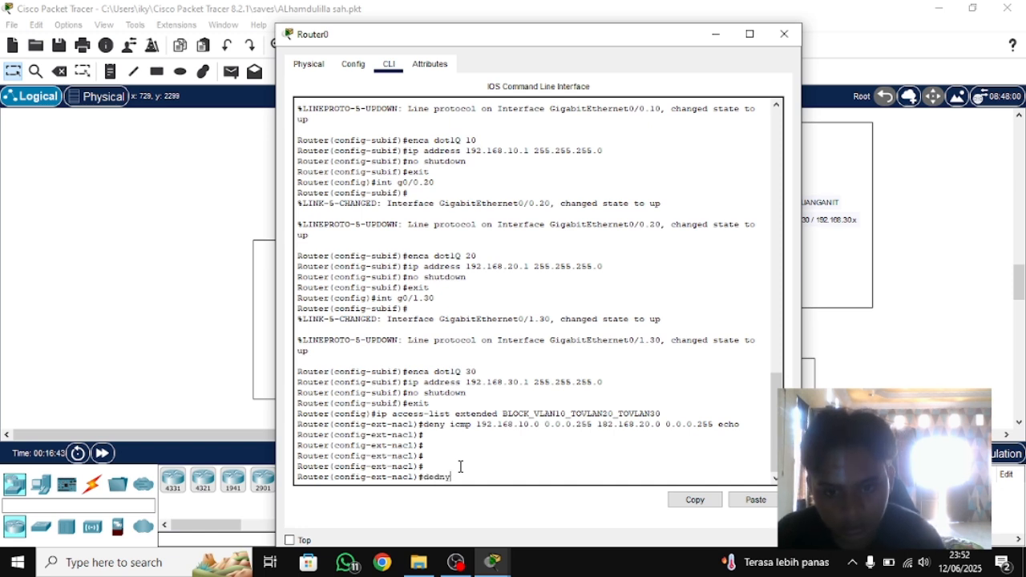
key(BackSpace)
key(BackSpace)
key(BackSpace)
text(ny i)
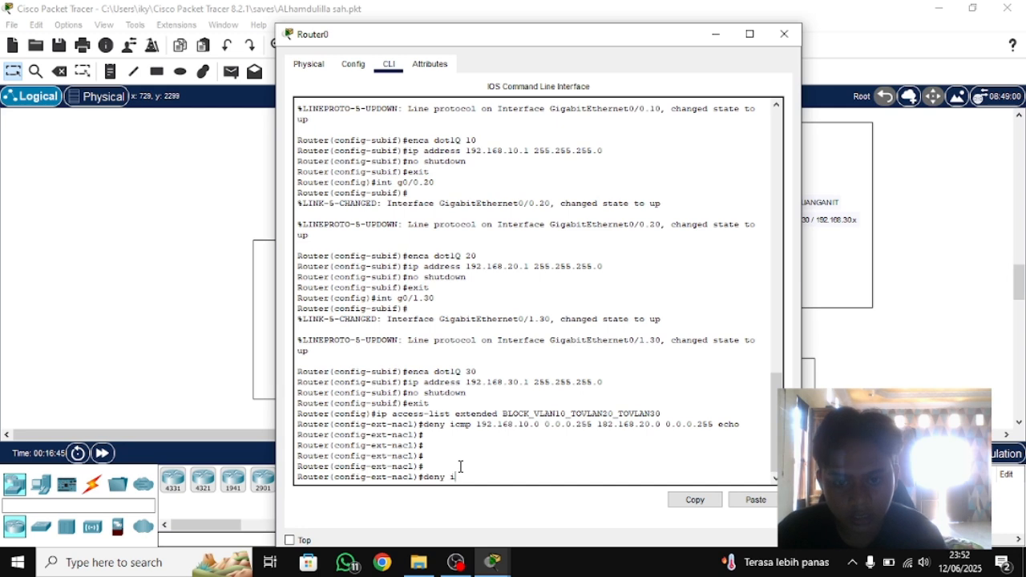
text(cmp 1922)
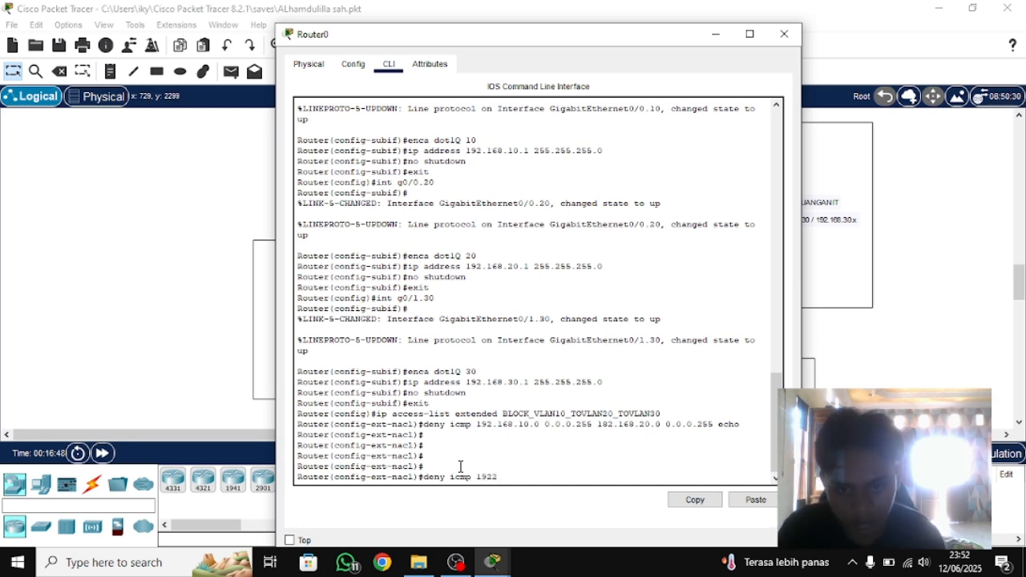
key(BackSpace)
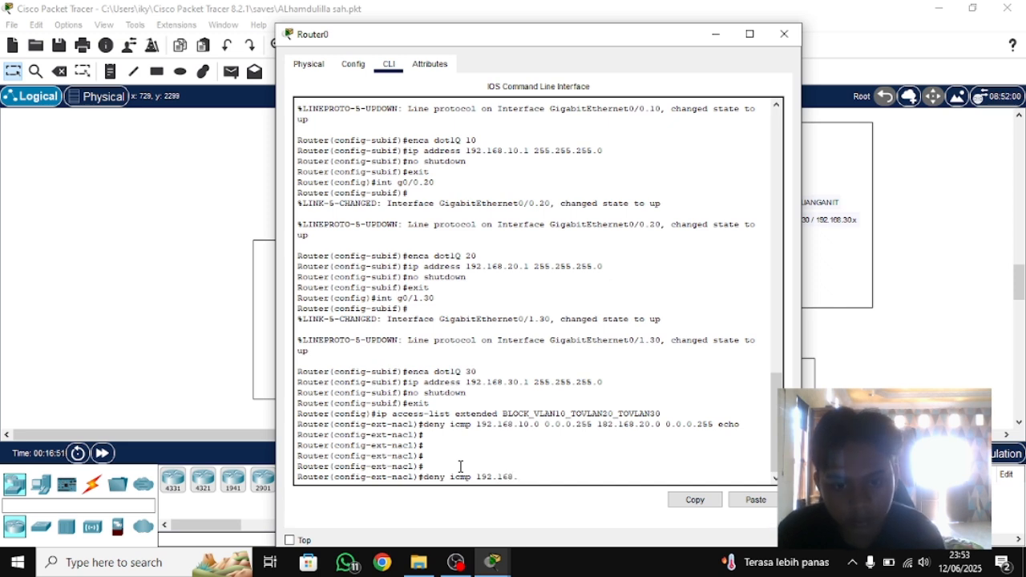
text(.168.10.0 0)
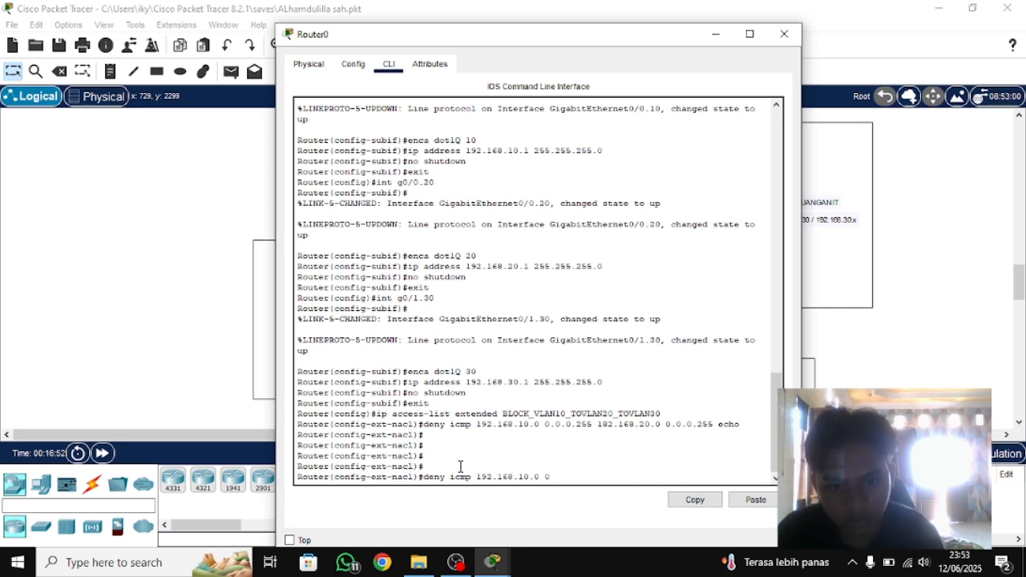
text(.0.0.255)
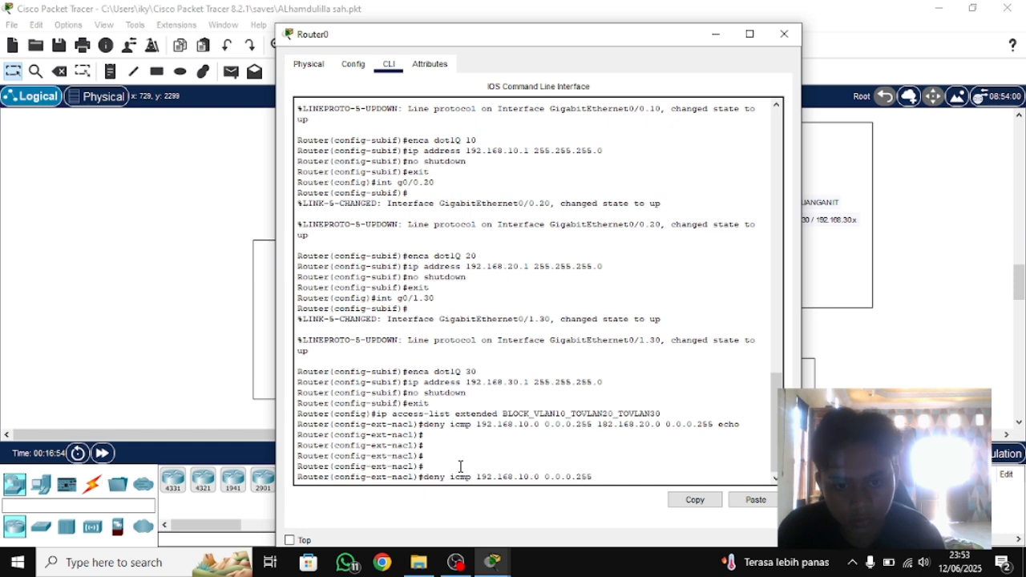
text( 192)
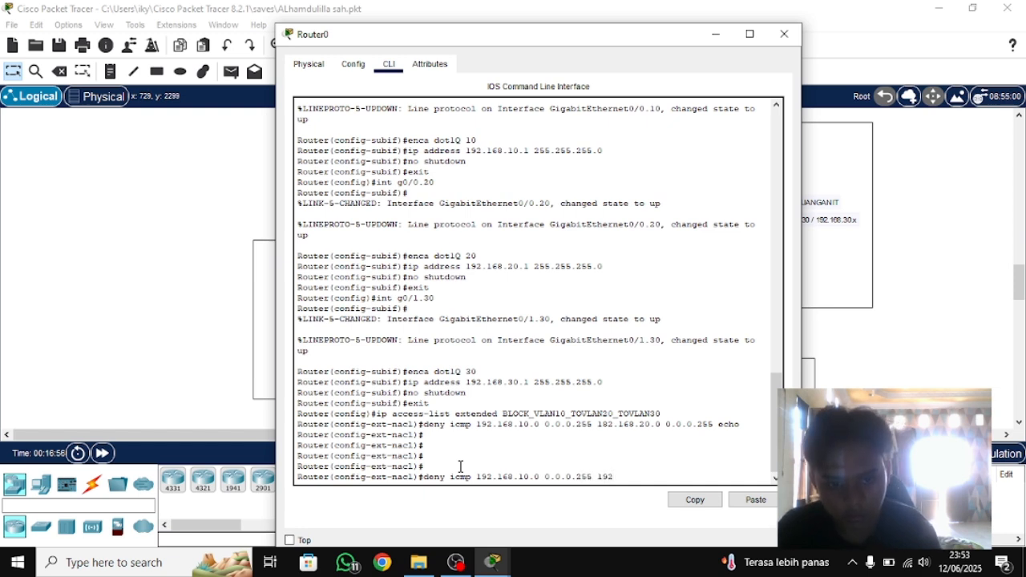
text(.168)
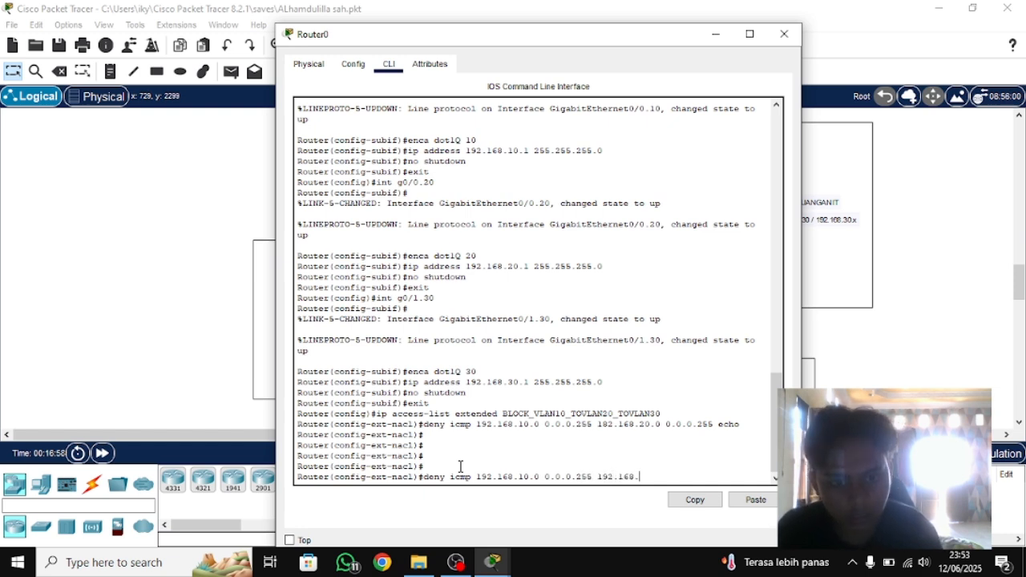
text(.30)
text(.0 0)
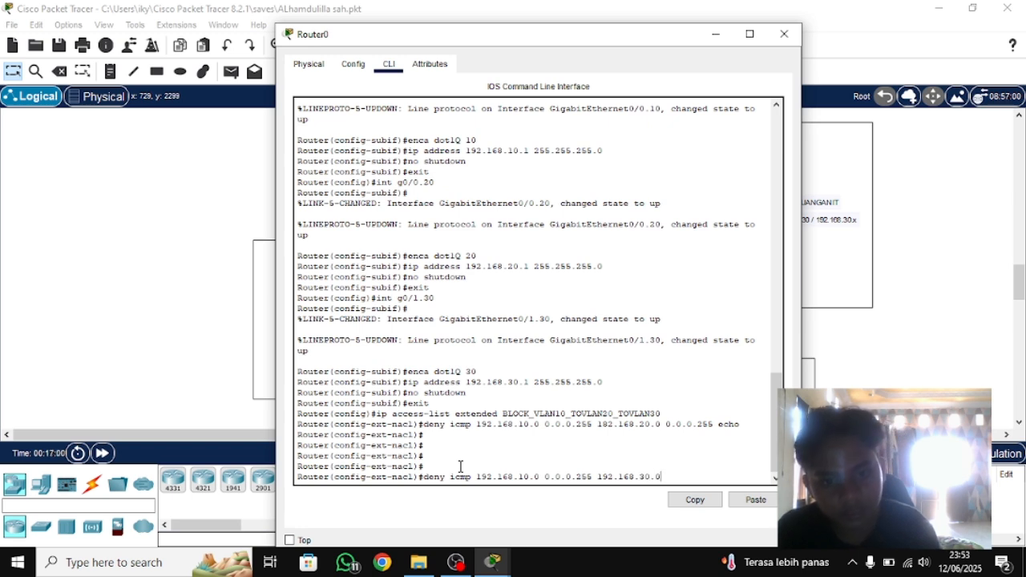
text(.0.0)
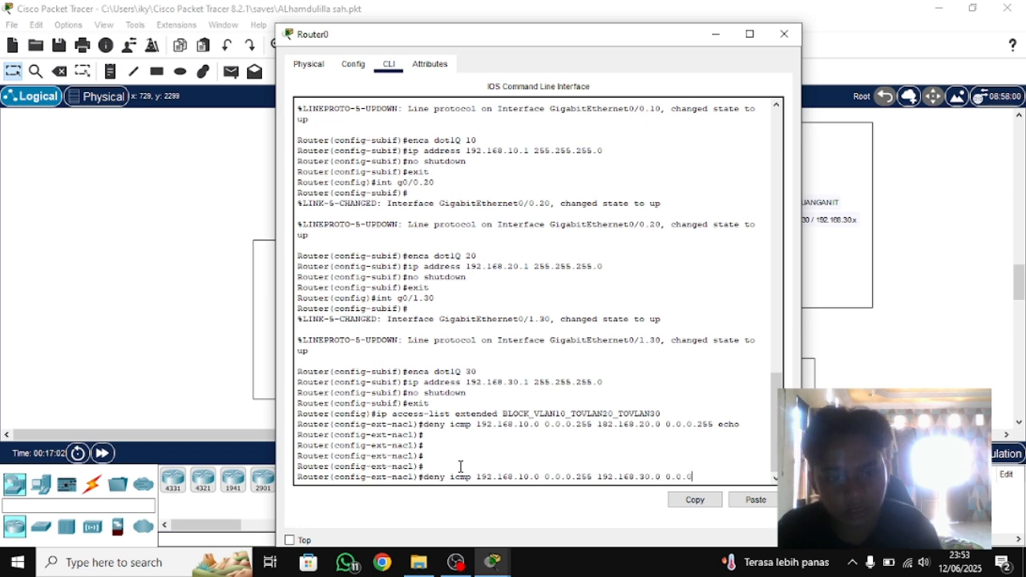
text(.255 exh)
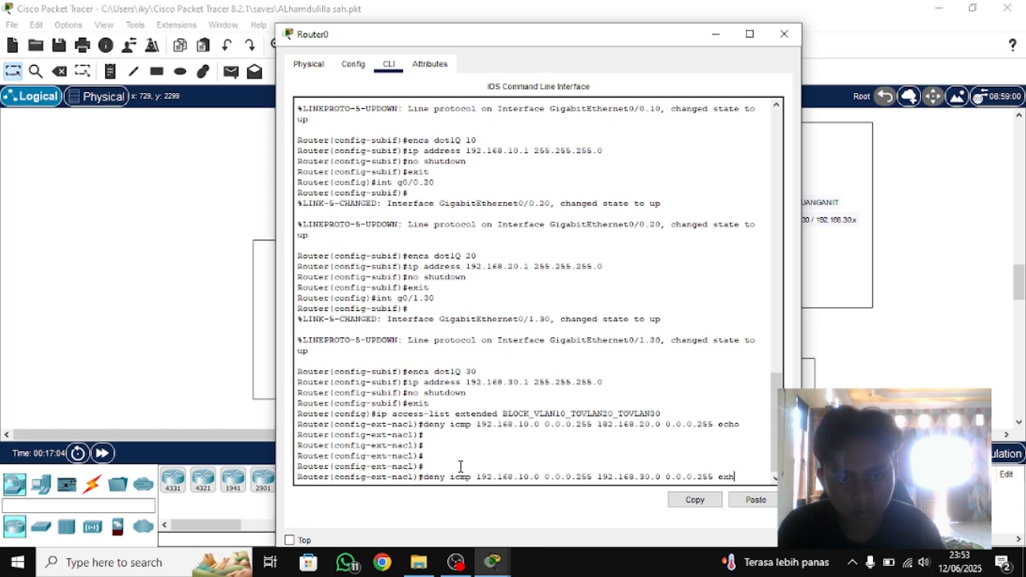
key(BackSpace)
key(BackSpace)
text(cho)
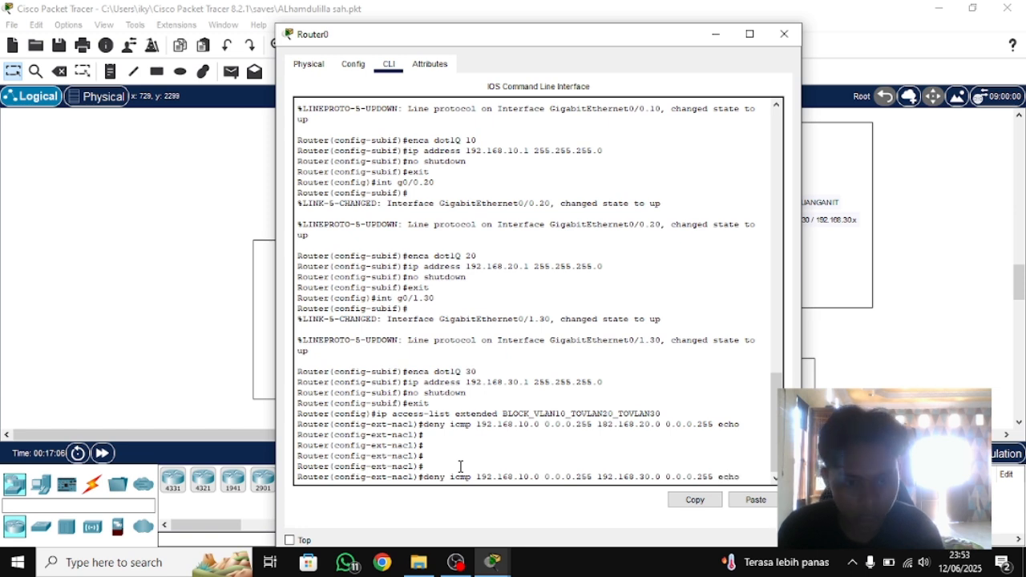
key(Return)
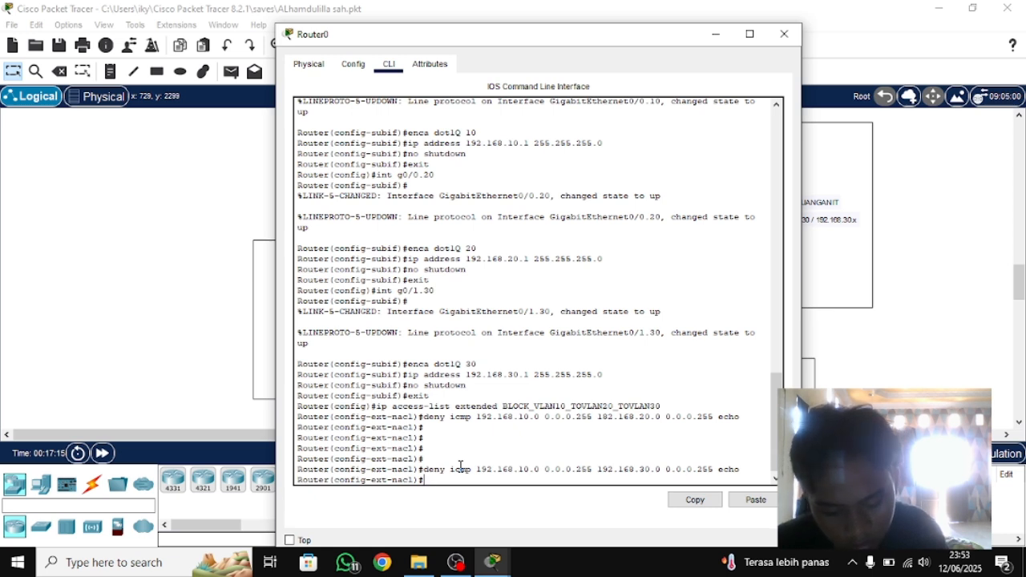
- Add a rule permitting all other IP traffic from any to any, and exit the access list configuration
text(permit i)
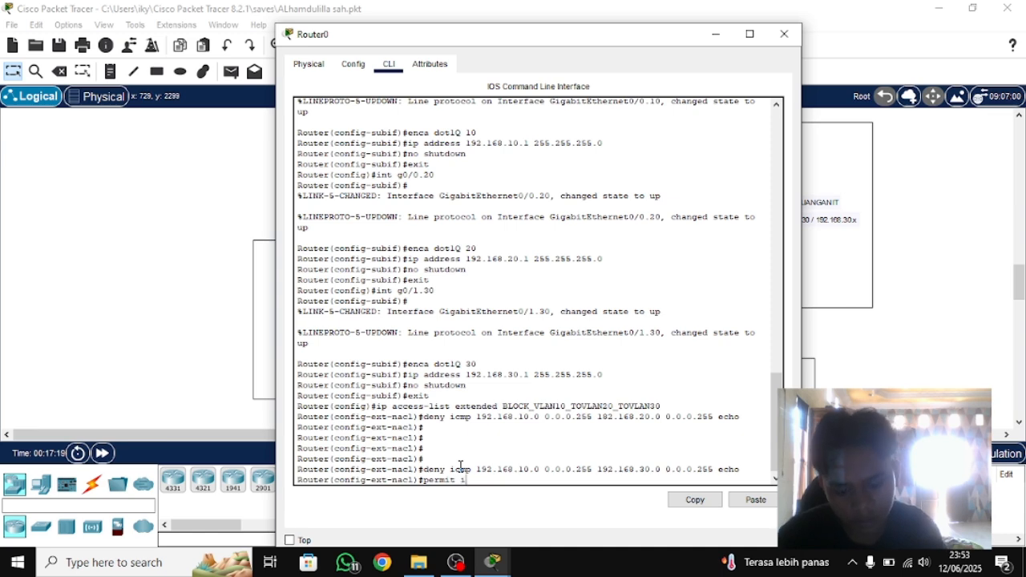
text(p any a)
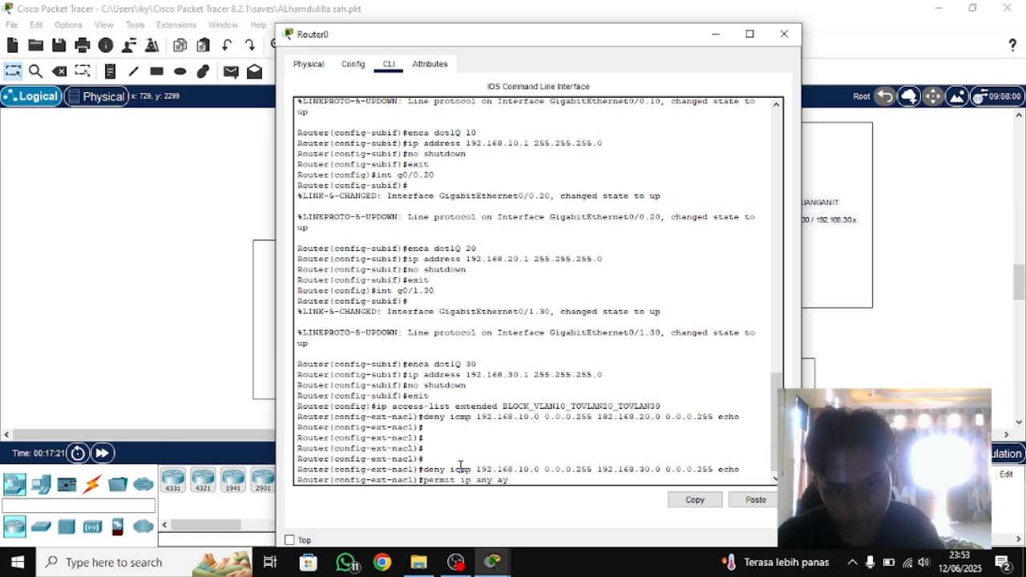
text(ny)
key(Return)
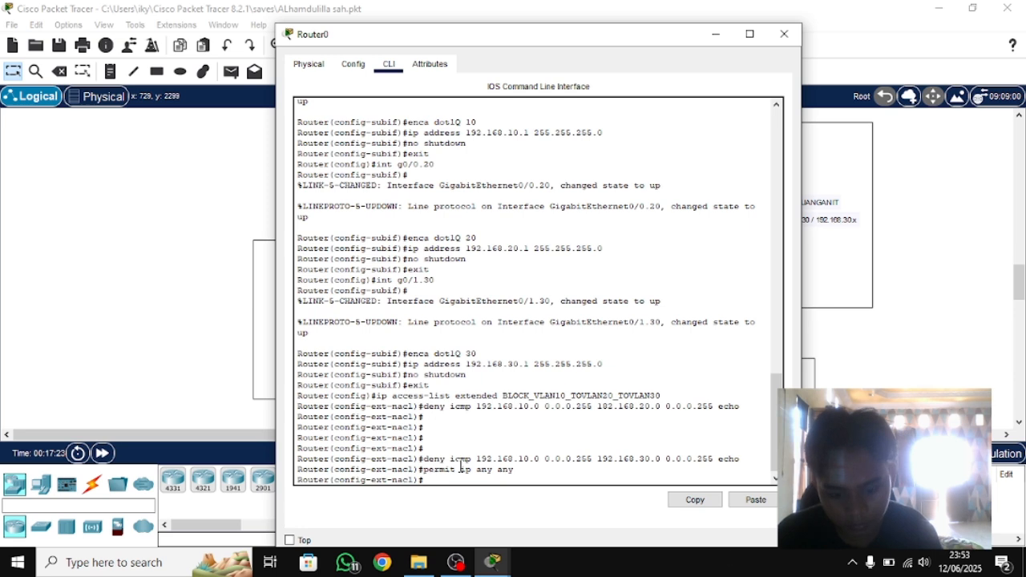
text(exit)
key(Return)
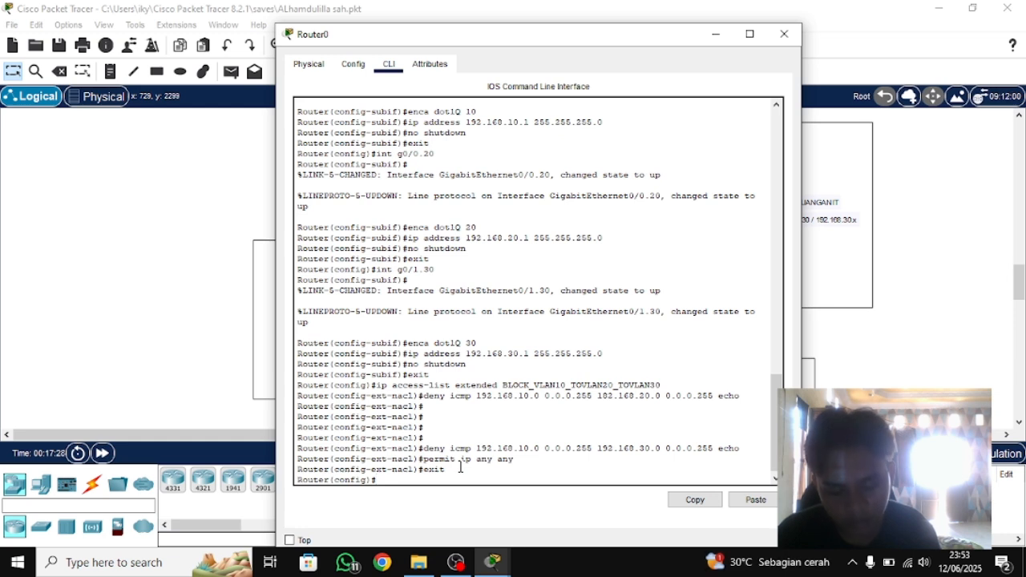
text(ip ac)
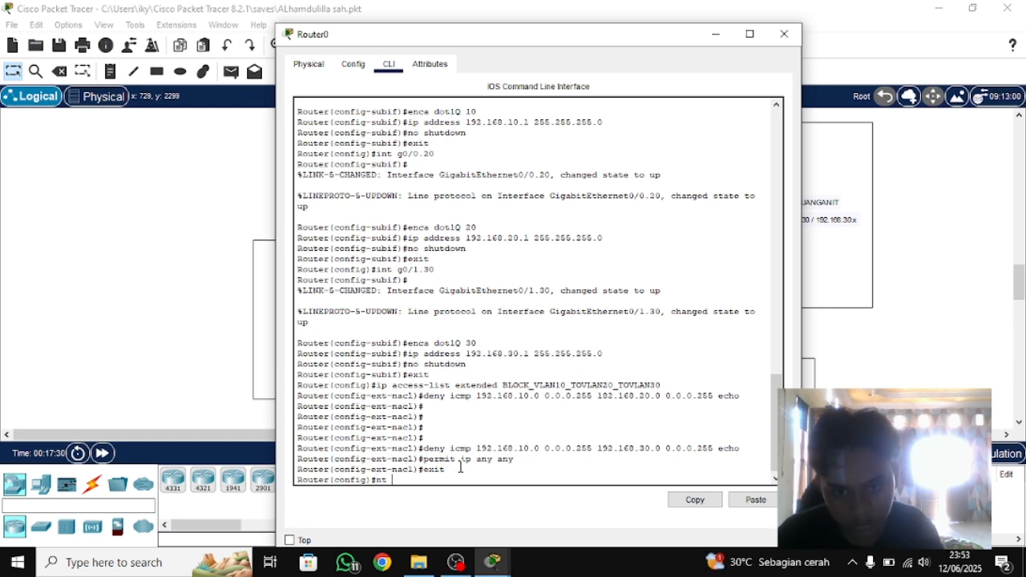
key(BackSpace)
key(BackSpace)
key(BackSpace)
key(BackSpace)
key(BackSpace)
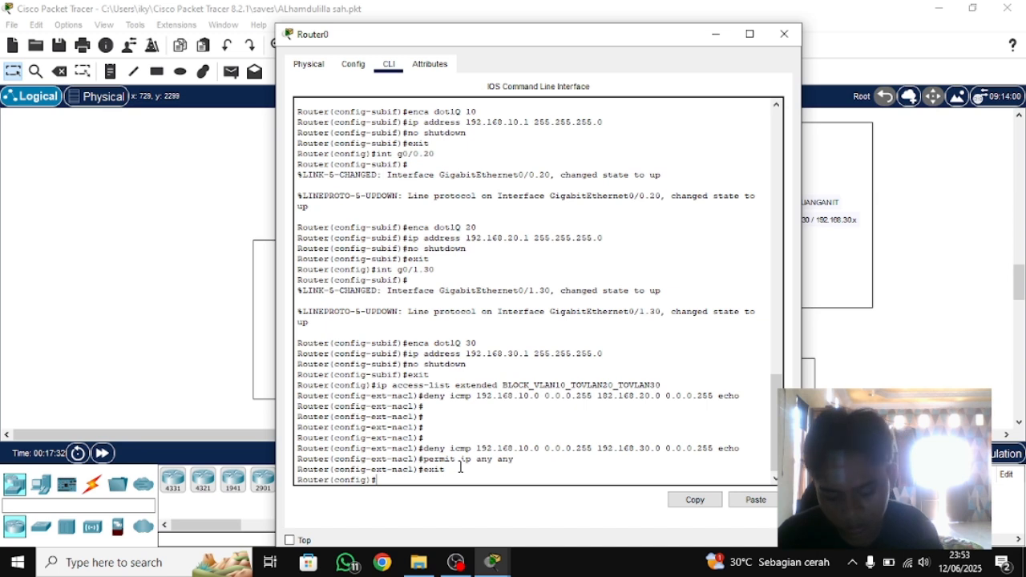
- Enter configuration mode for Router0's VLAN 10 subinterface g0/0.10
text(int)
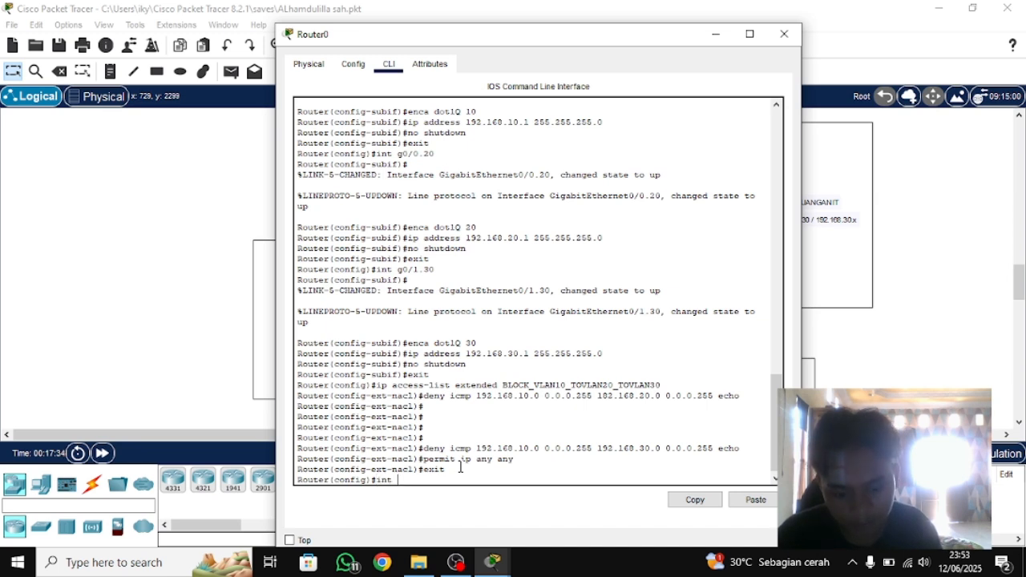
text( g)
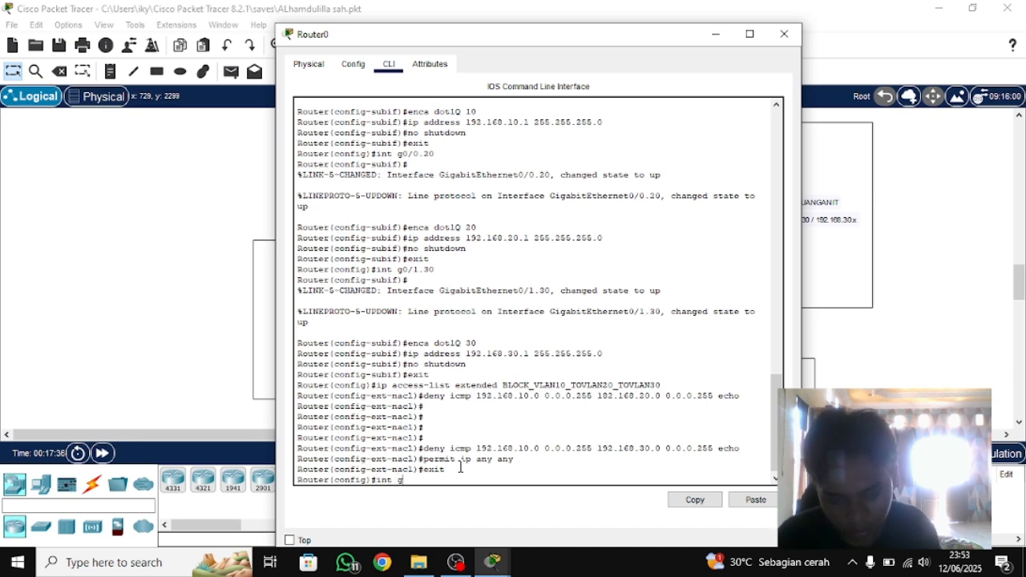
text(0/0.)
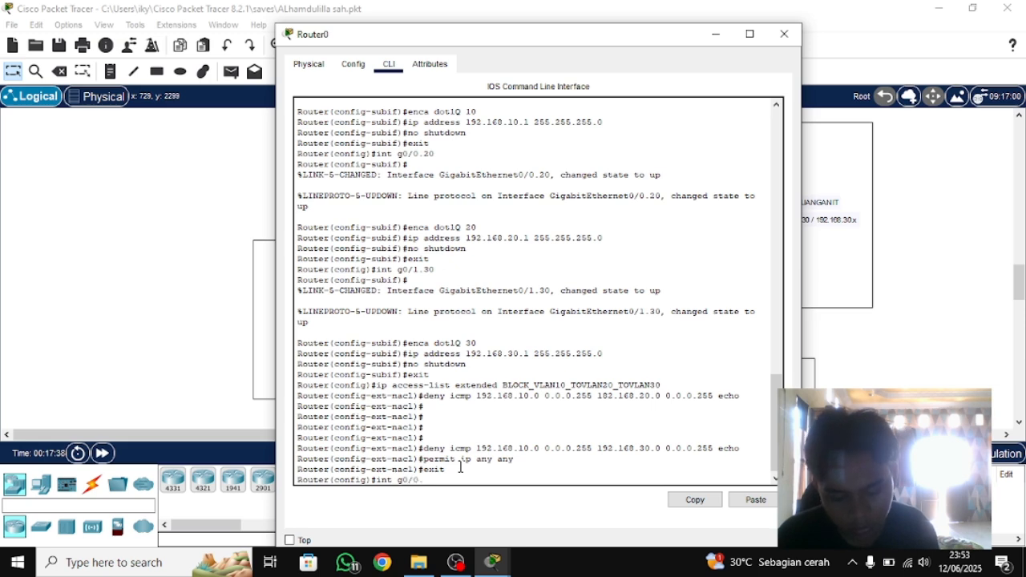
text(10)
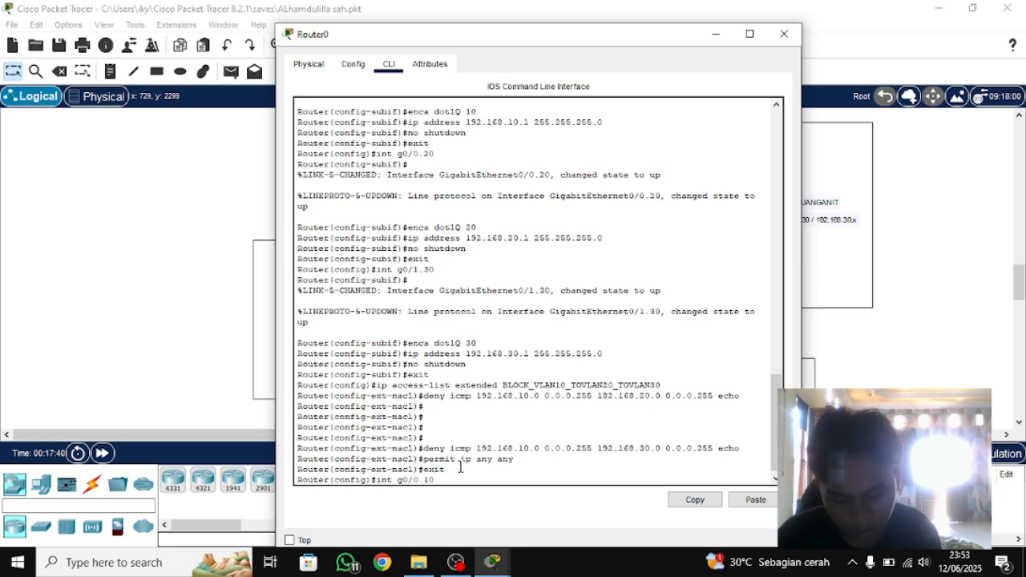
key(Return)
- Apply the access group BLOCK_VLAN10_TOVLAN20_TOVLAN30 inbound on subinterface g0/0.10, and exit to global configuration mode
text(ip a)
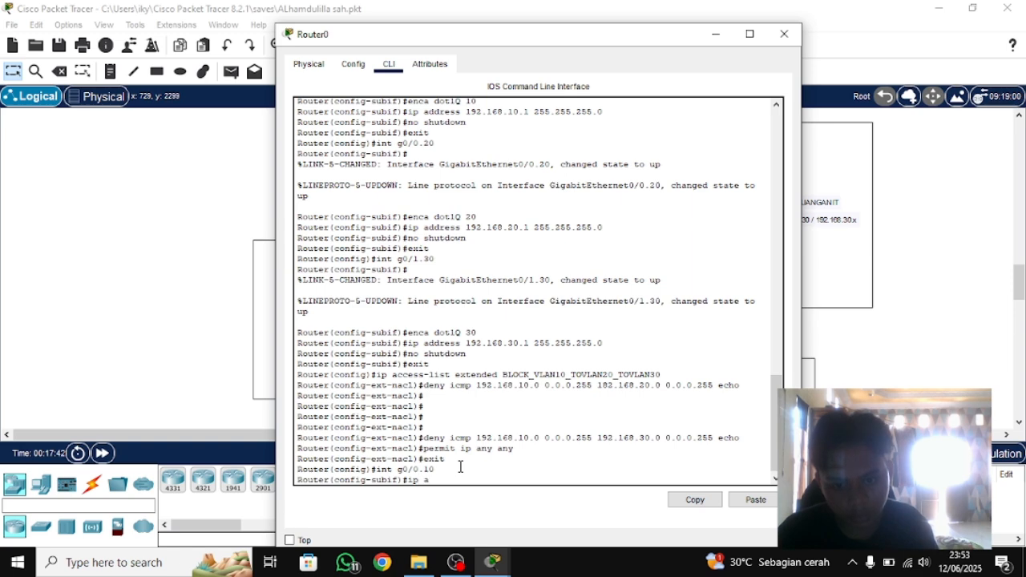
text(ddre)
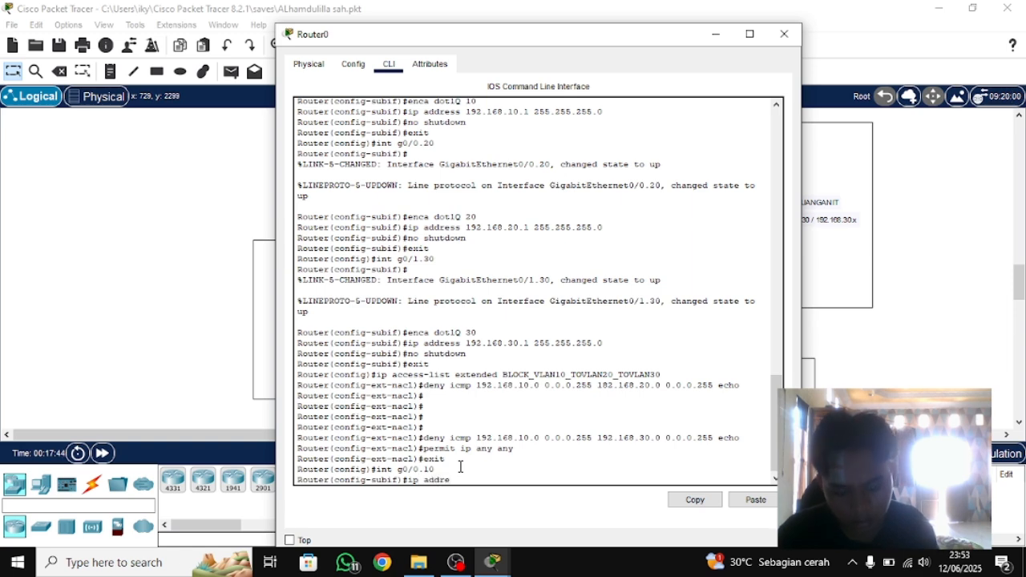
text(ss)
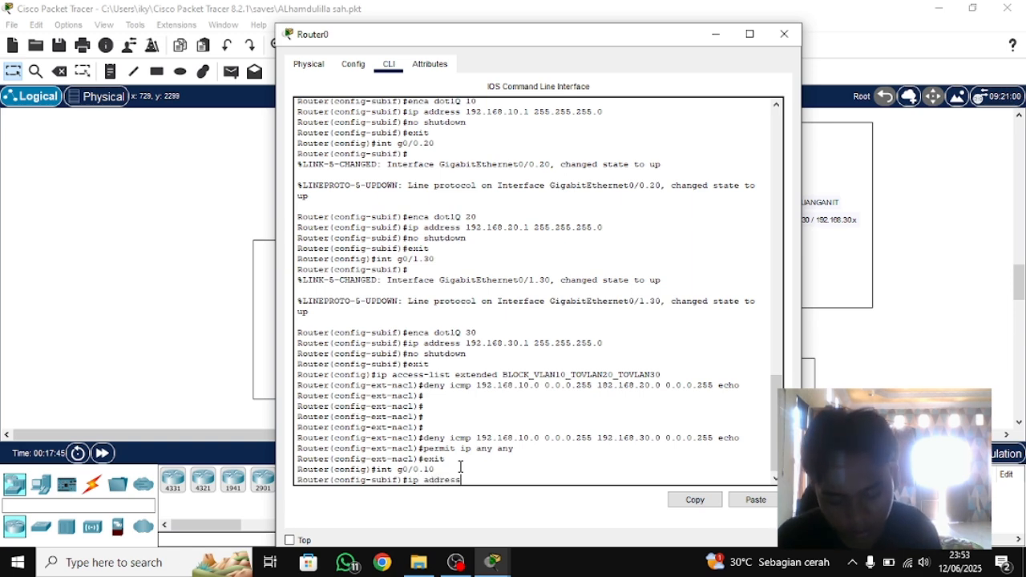
key(BackSpace)
key(BackSpace)
key(BackSpace)
key(BackSpace)
key(BackSpace)
key(BackSpace)
text(cc)
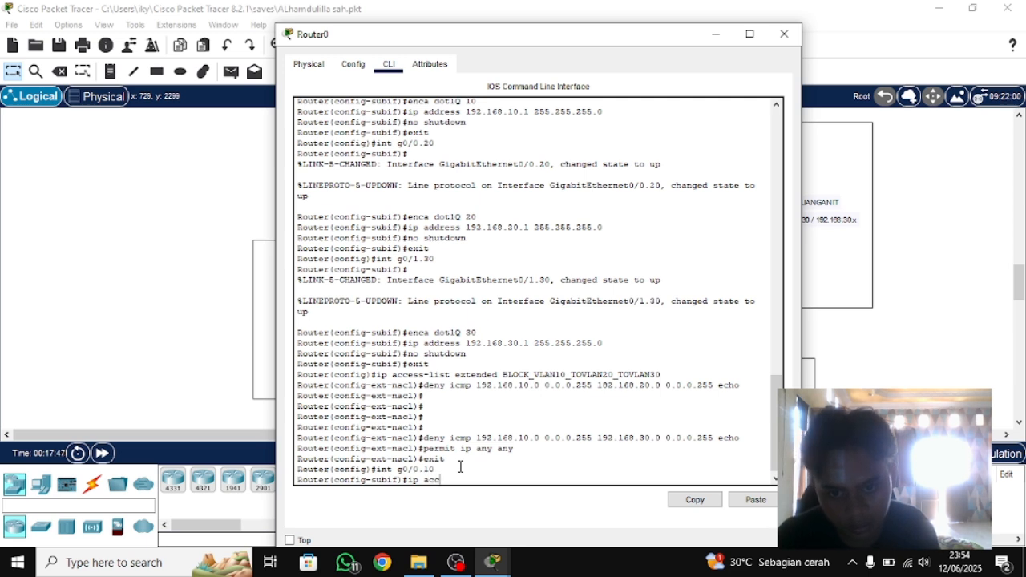
text(ess)
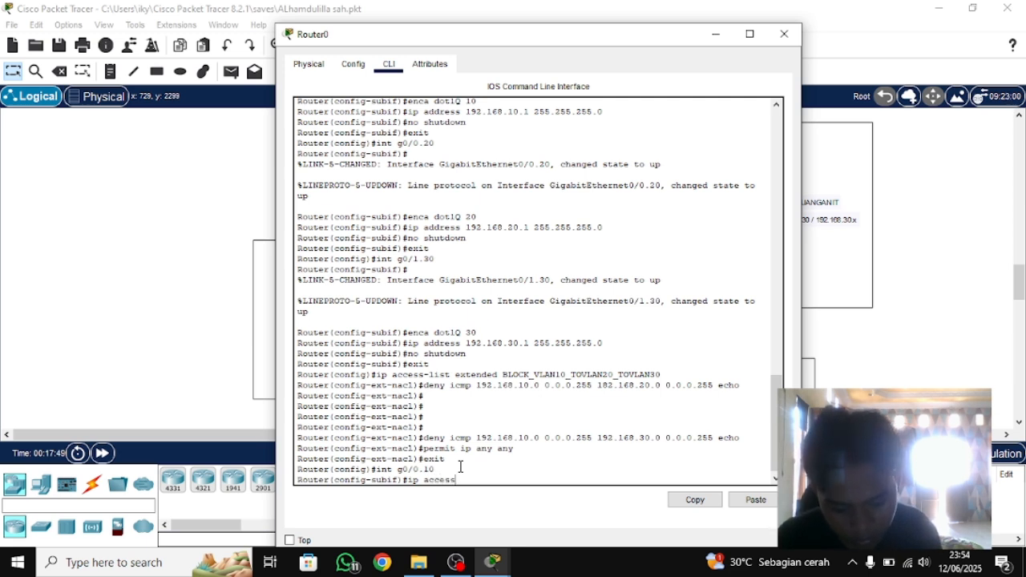
text(-group)
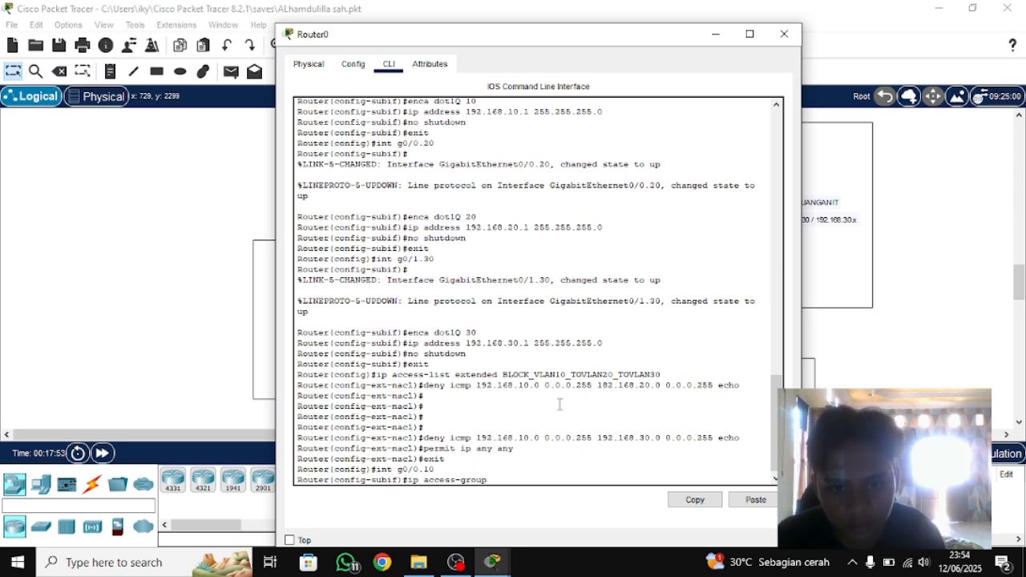
drag(505, 374, 661, 374)
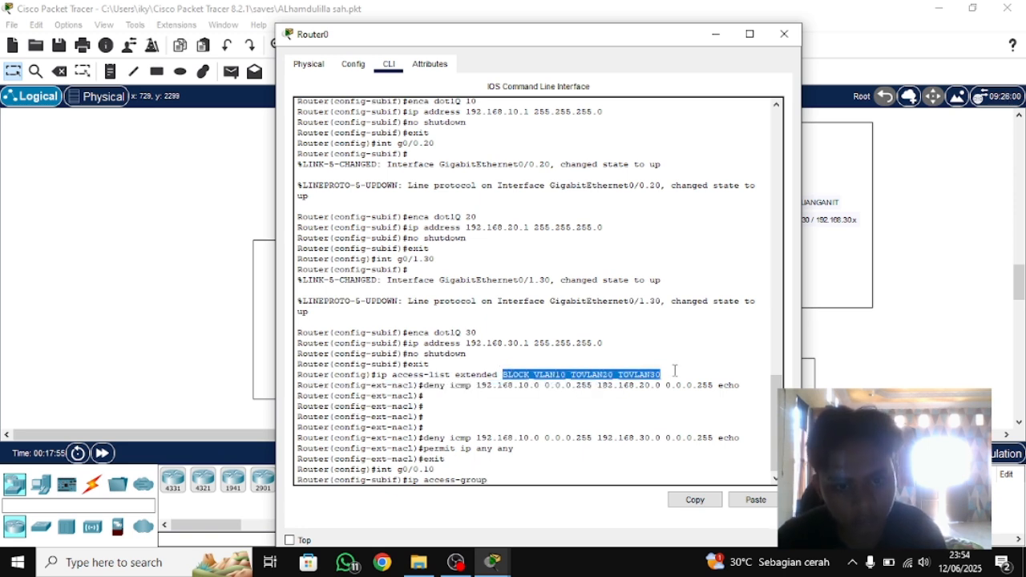
click(695, 500)
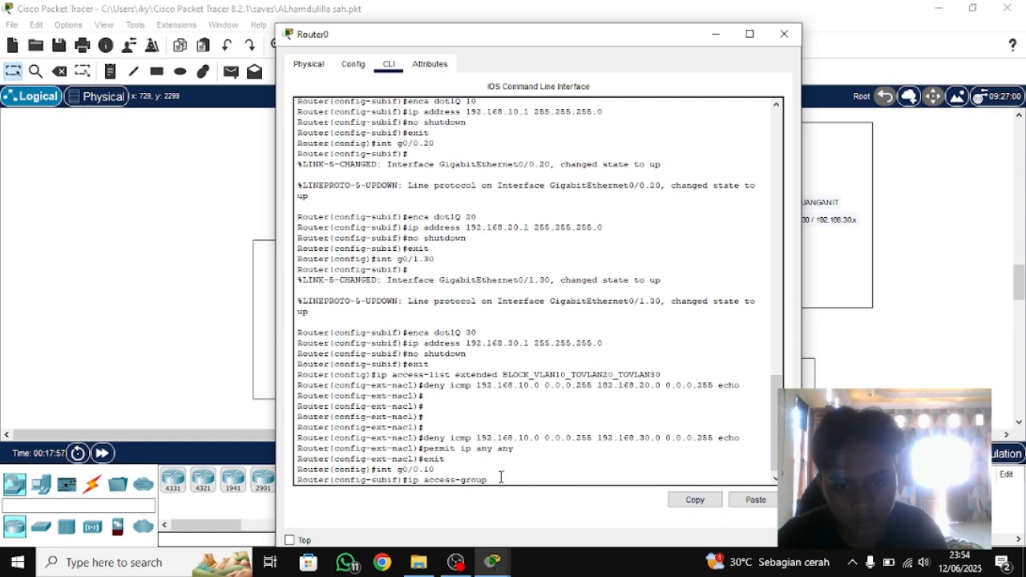
click(501, 479)
click(744, 501)
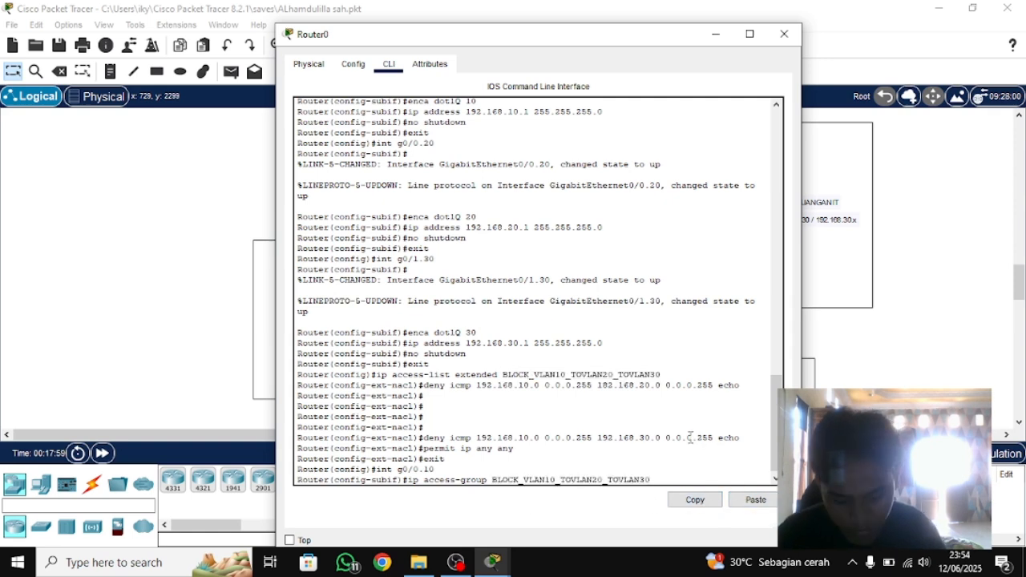
text(in)
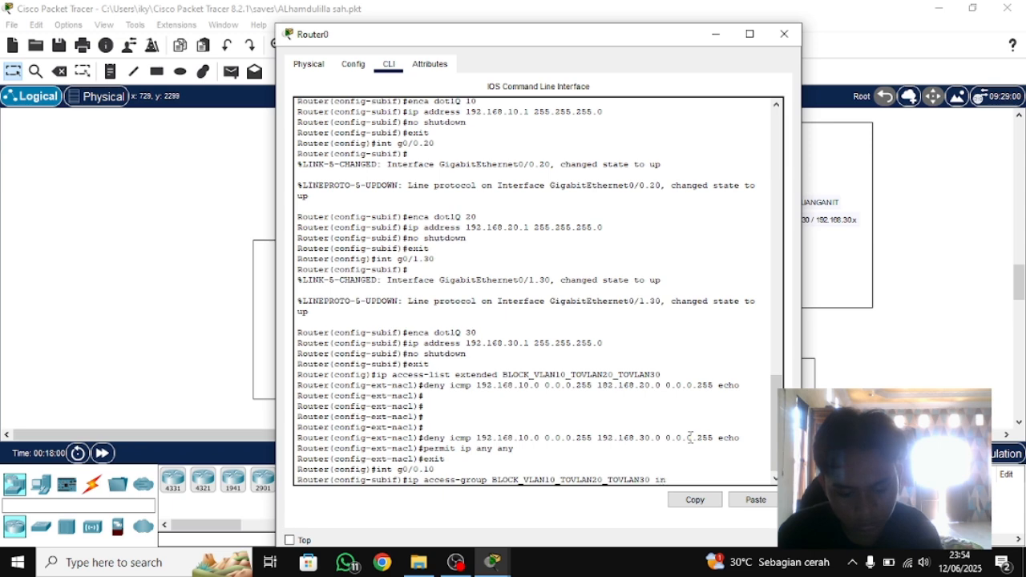
key(Return)
text(exit)
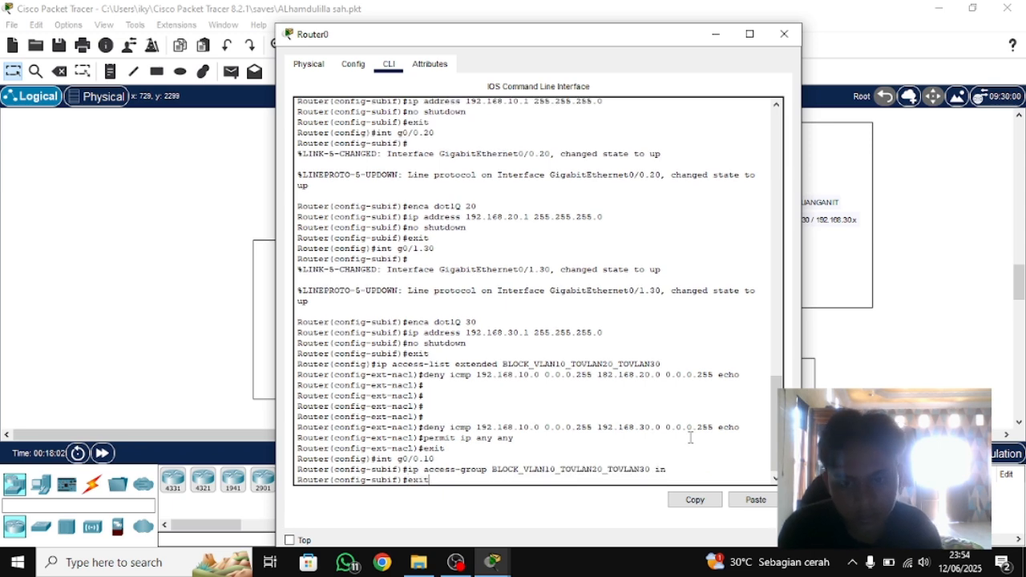
key(Return)
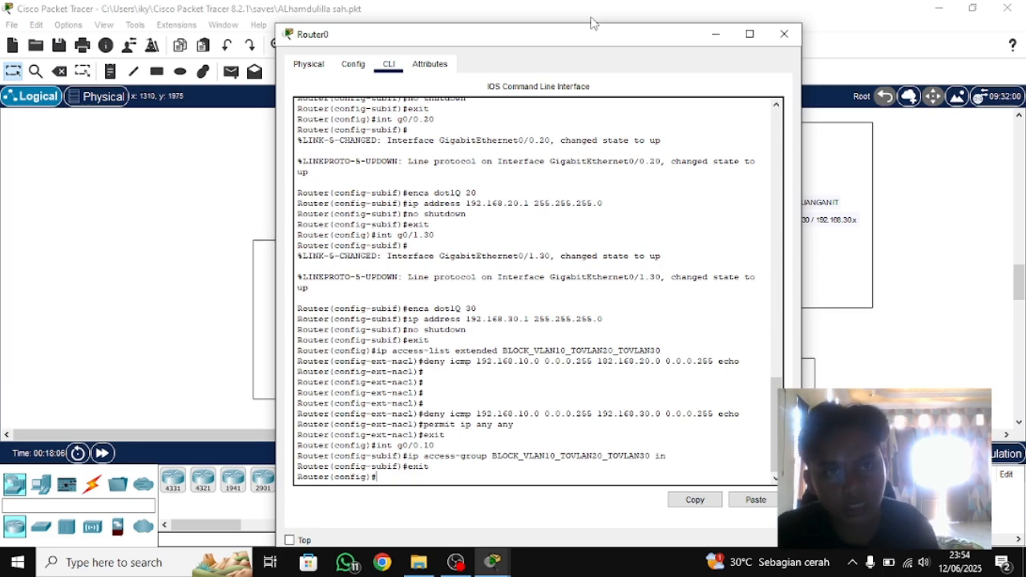
- Review Router0's command history, and examine the network layout of the VLAN 10, VLAN 20 and VLAN 30 rooms
drag(575, 41, 325, 145)
scroll(645, 329, down, 3)
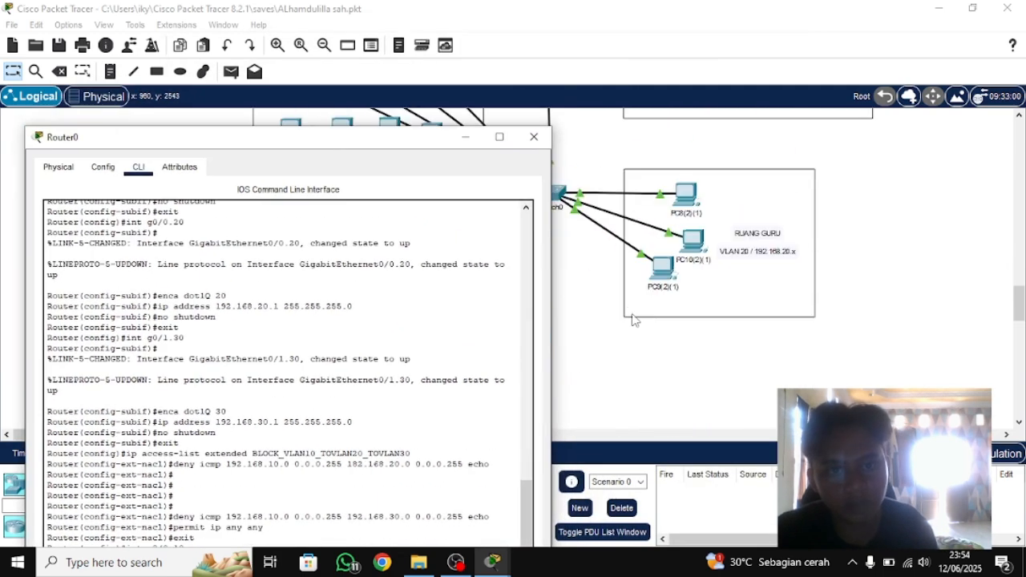
scroll(425, 257, up, 4)
scroll(584, 291, up, 5)
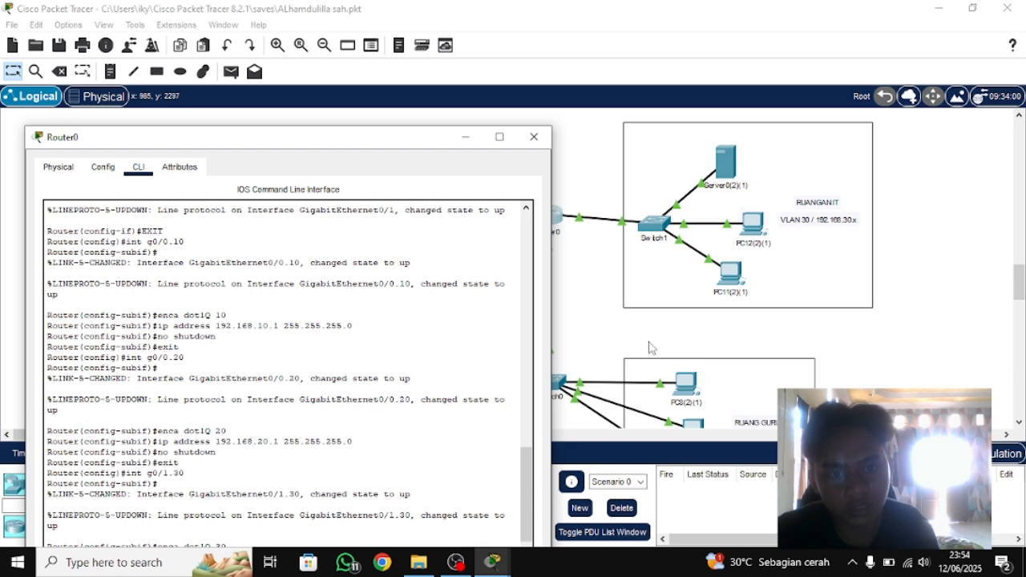
scroll(653, 348, down, 2)
scroll(849, 340, up, 3)
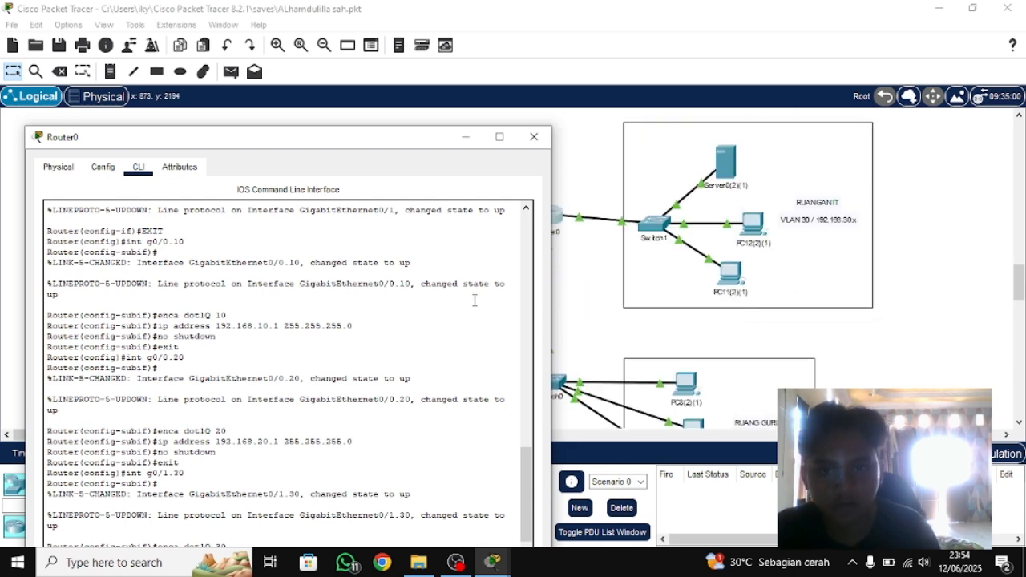
scroll(315, 211, down, 4)
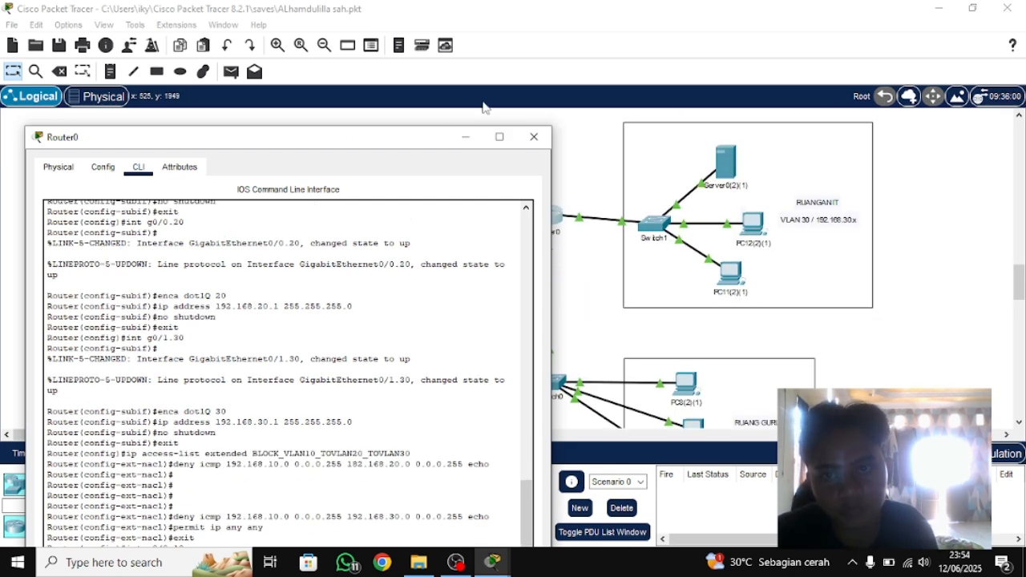
click(534, 136)
scroll(419, 367, down, 3)
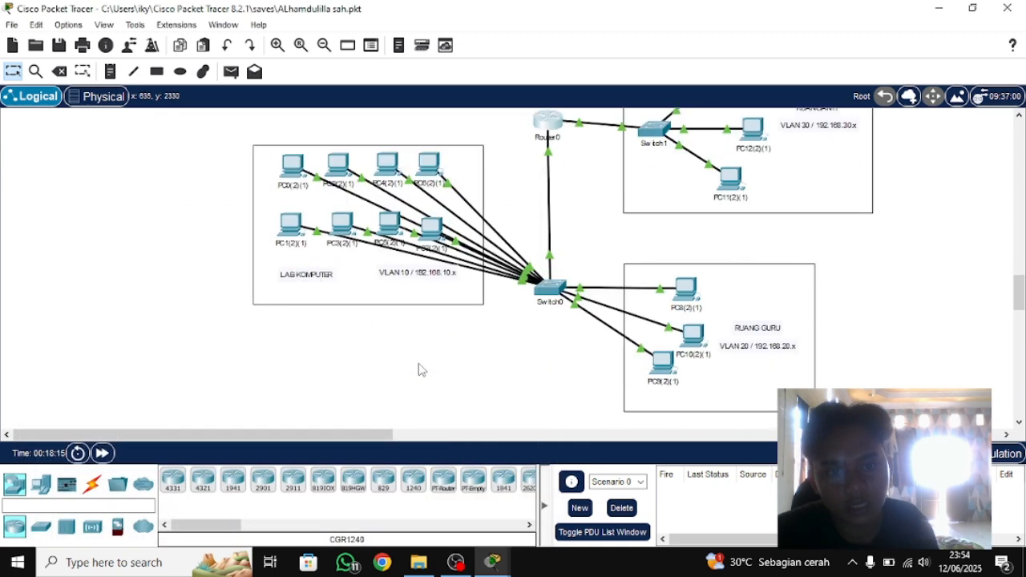
scroll(492, 372, up, 3)
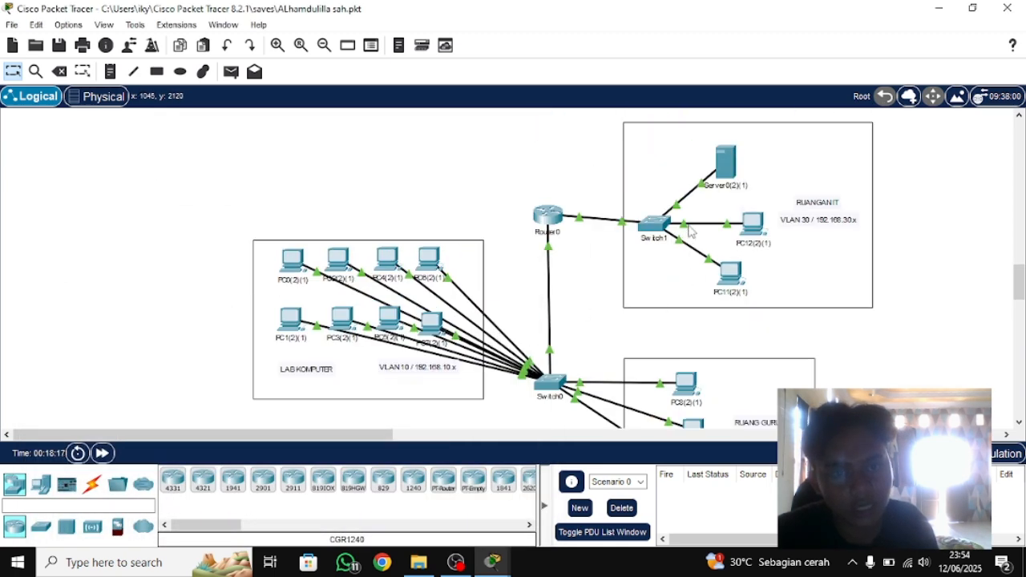
scroll(762, 305, down, 5)
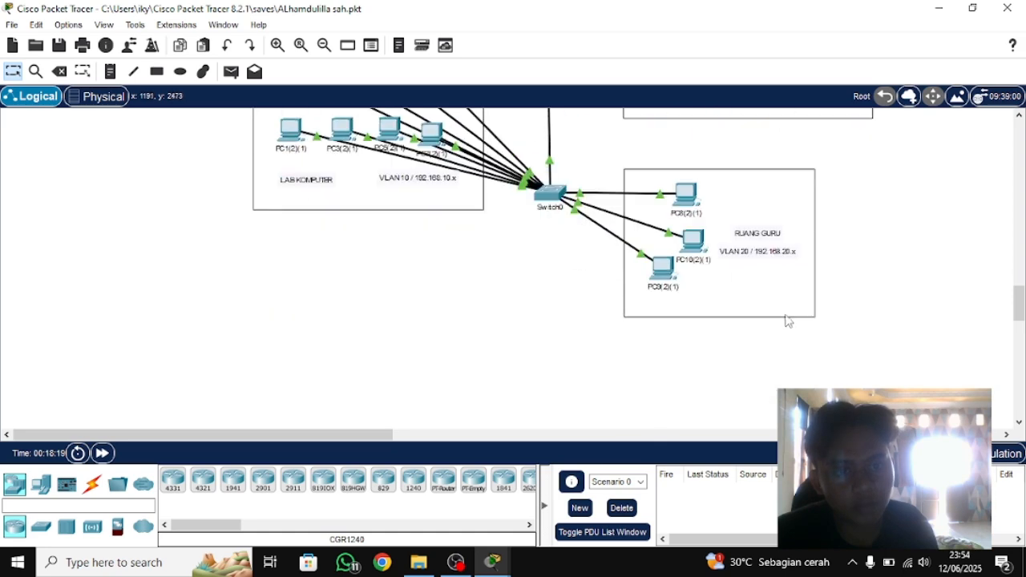
scroll(790, 316, up, 4)
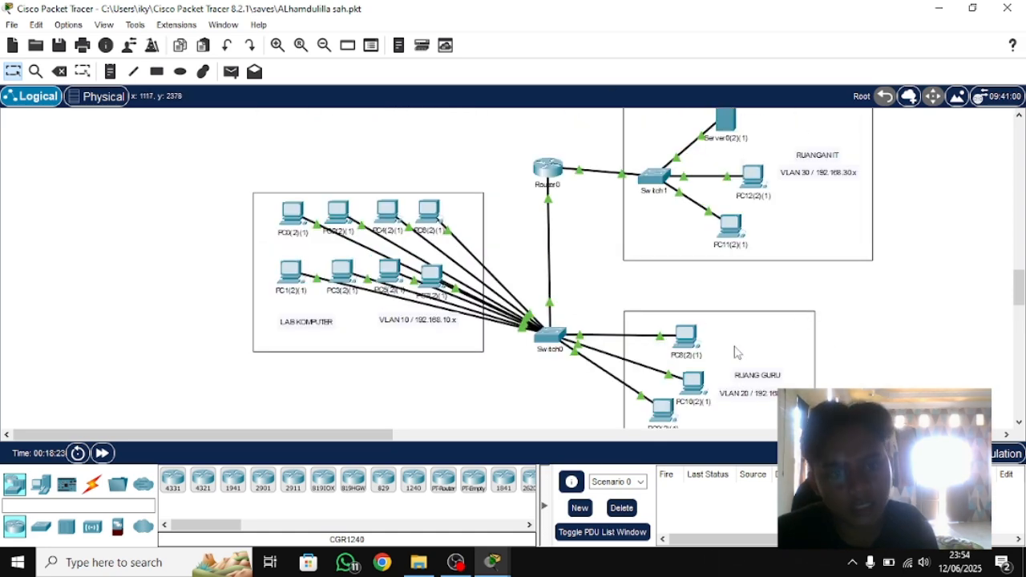
scroll(450, 302, down, 3)
scroll(481, 273, up, 4)
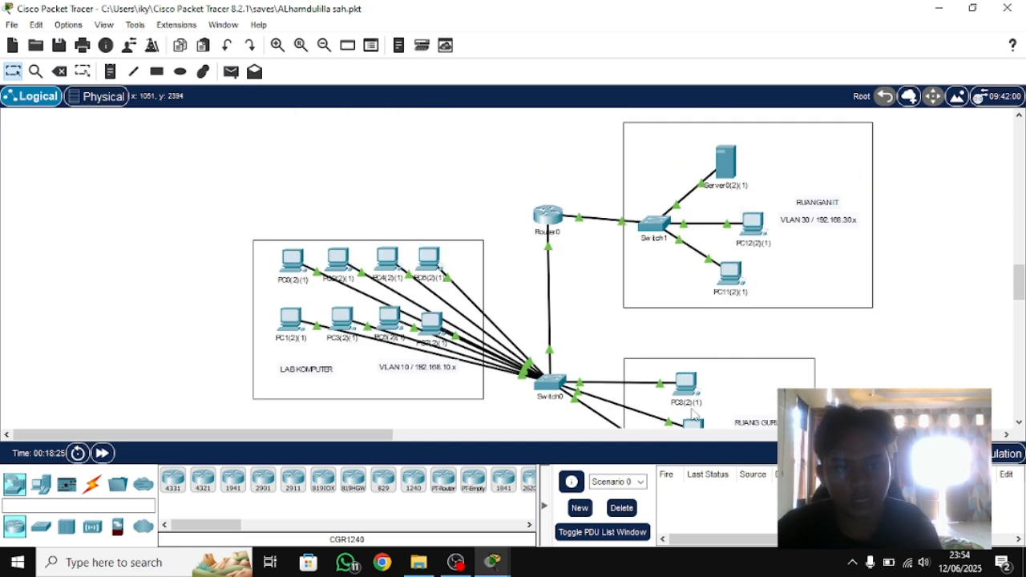
- Reopen Router0's command line at the global configuration prompt
click(548, 219)
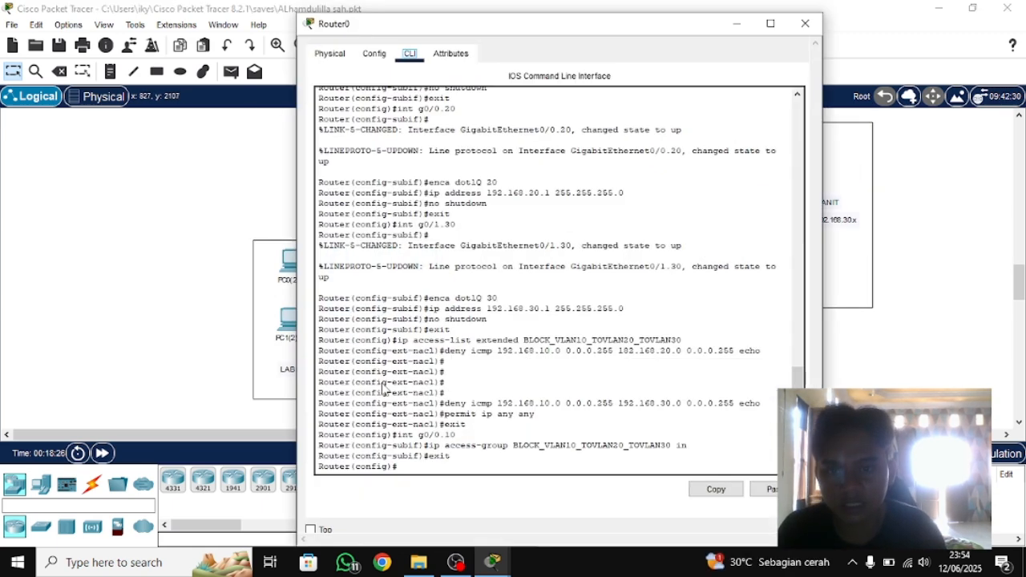
click(451, 467)
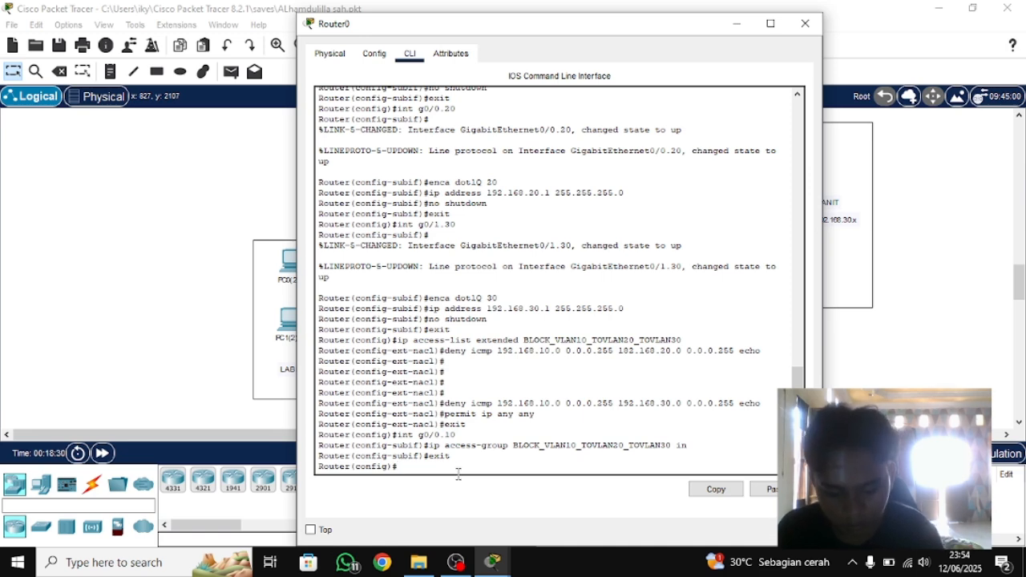
text(access l)
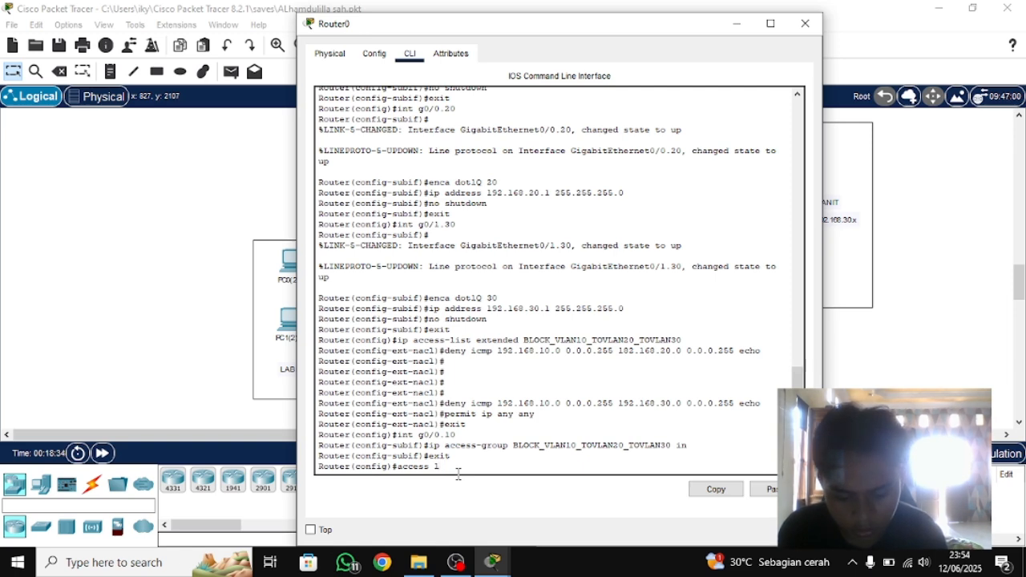
key(BackSpace)
key(BackSpace)
key(BackSpace)
key(BackSpace)
key(BackSpace)
key(BackSpace)
key(BackSpace)
key(BackSpace)
- Create an extended IP access list named BLOCK_VLAN20_TOVLAN10 on Router0
text(ip access)
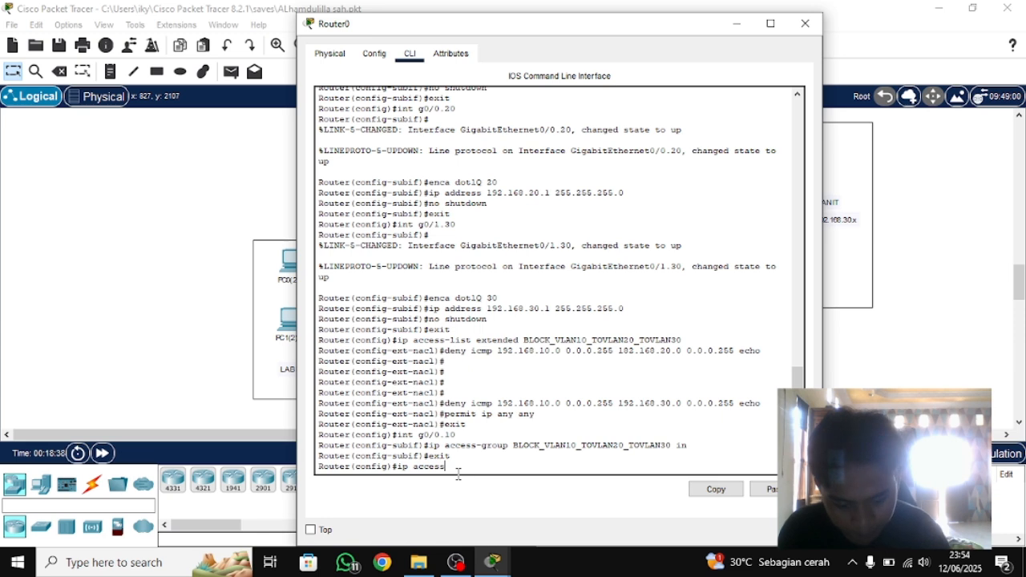
text(-list e)
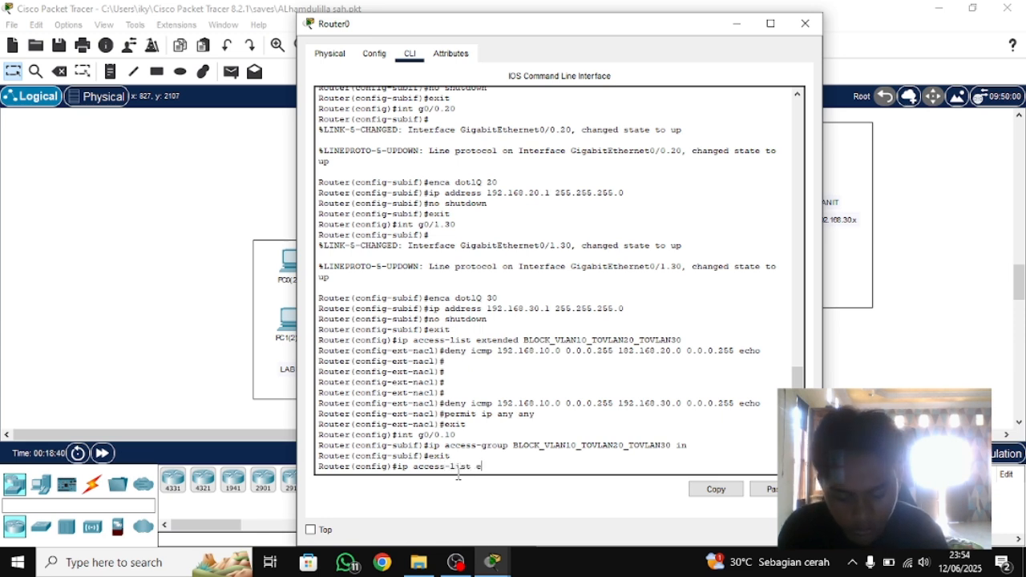
text(xtended)
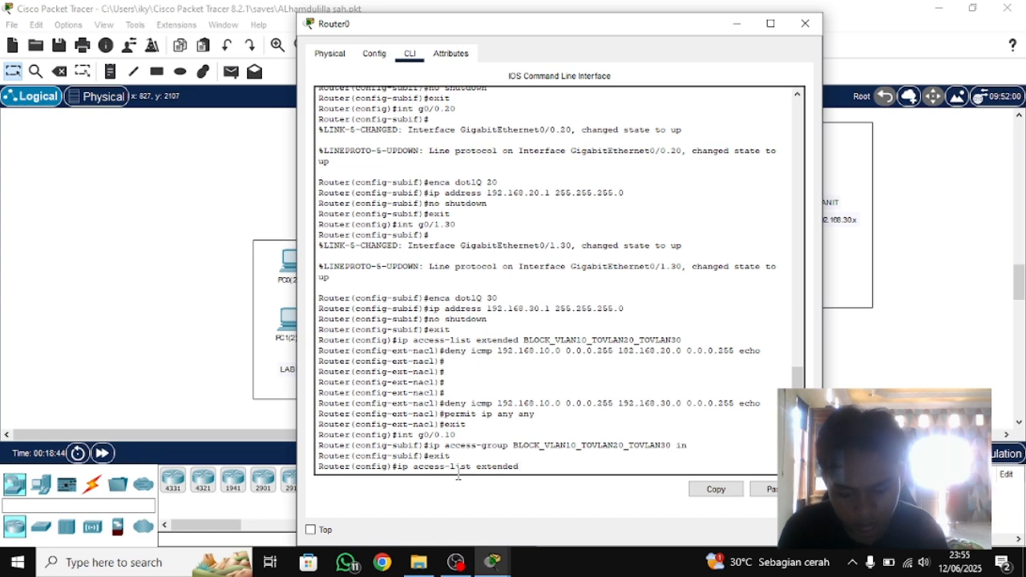
text( blo)
key(BackSpace)
key(BackSpace)
key(BackSpace)
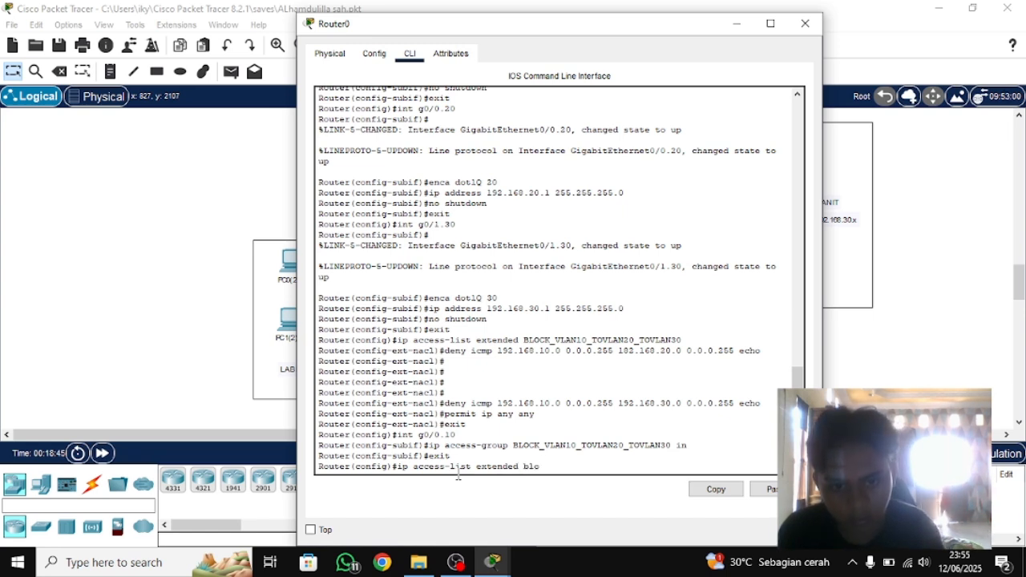
text(BLOCK)
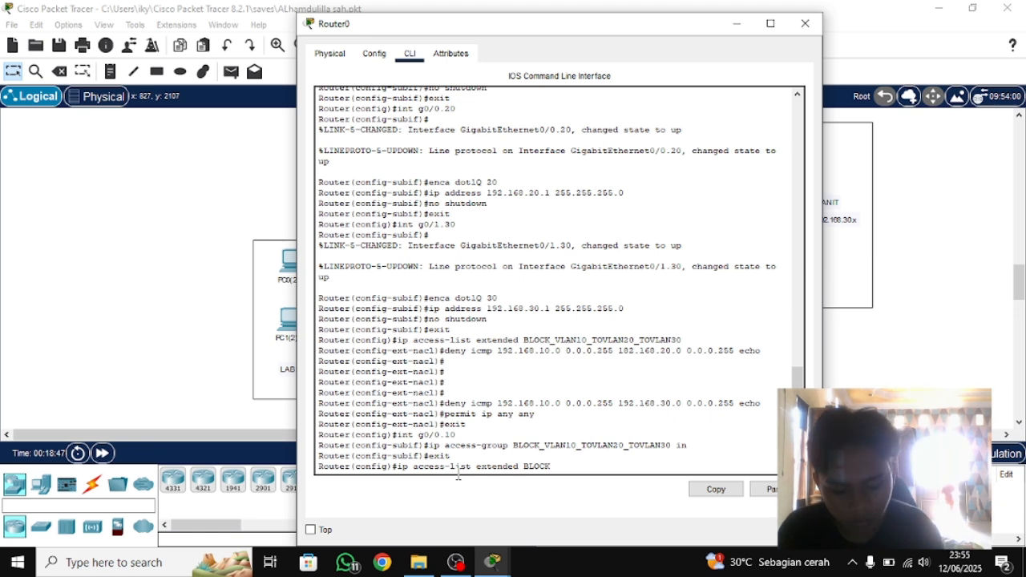
text(_VLAN20)
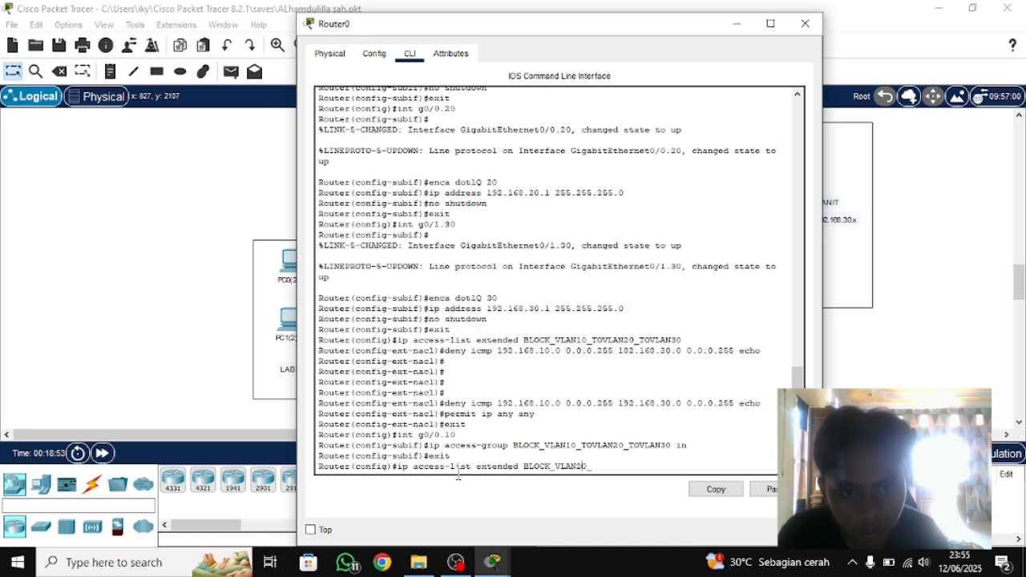
key(Right)
key(Right)
text(_T)
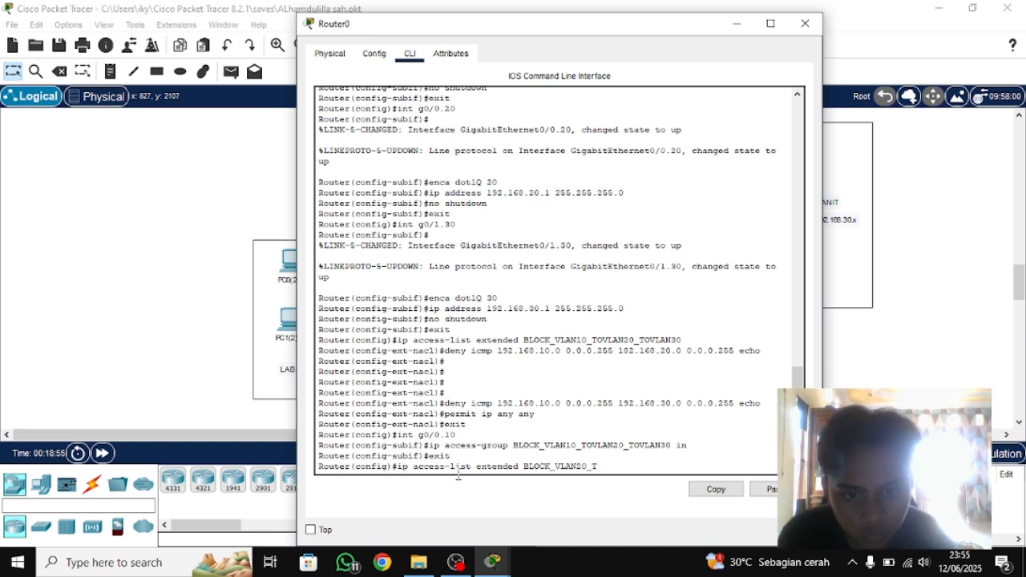
text(OVLAN)
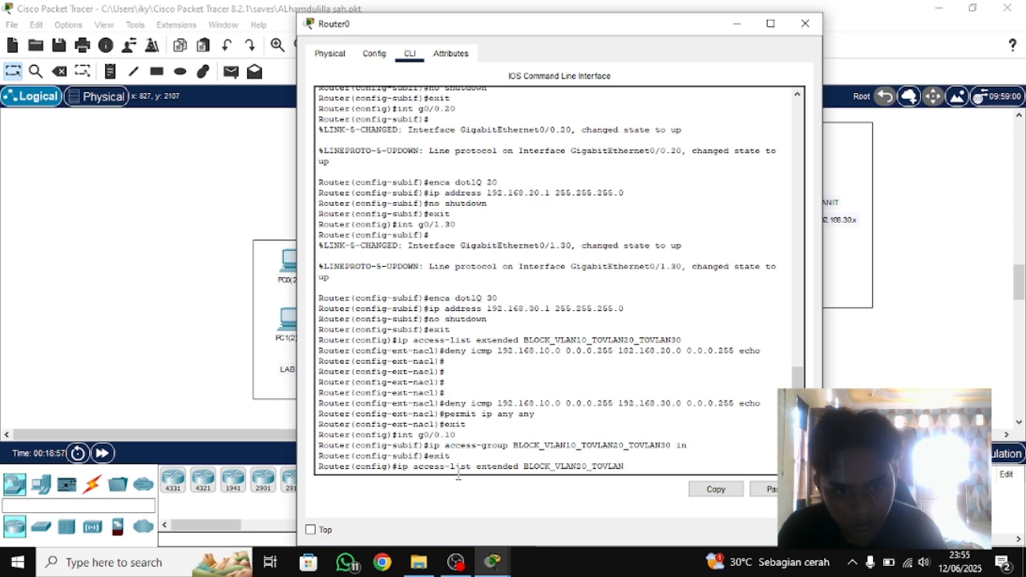
text(10)
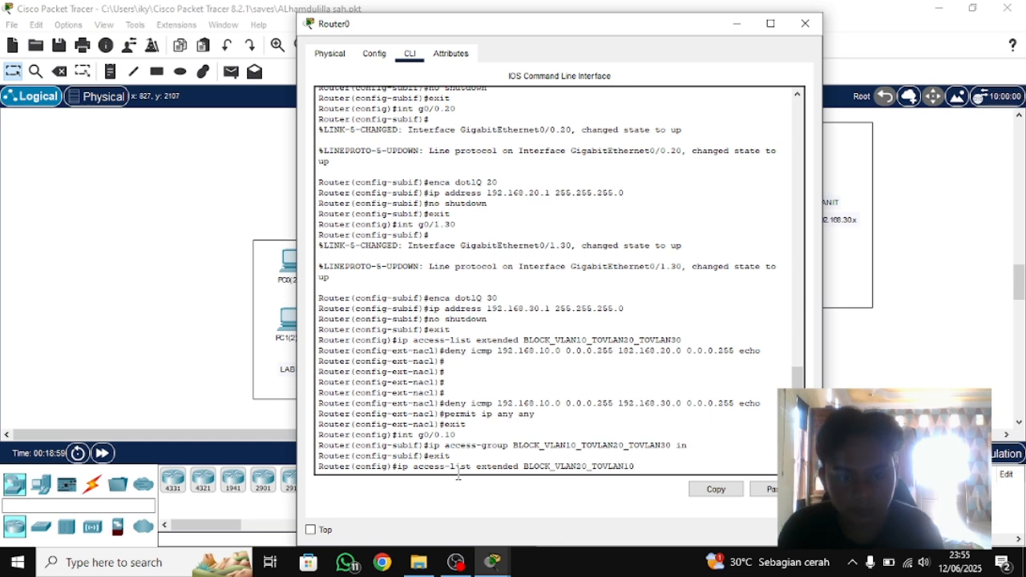
key(Return)
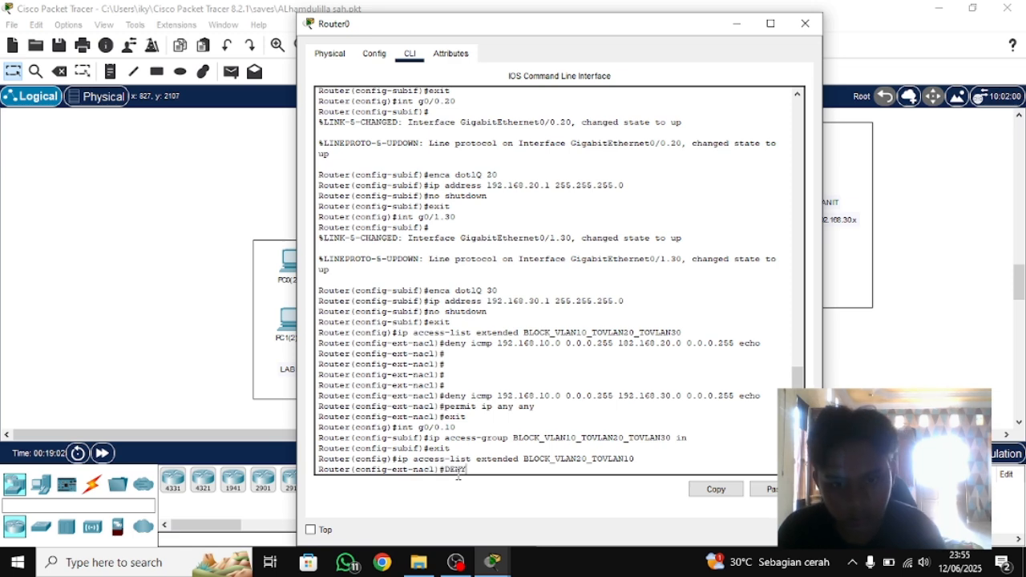
- Add a rule to BLOCK_VLAN20_TOVLAN10 denying ICMP echo from 192.168.20.0 0.0.0.255 to 192.168.30.0 0.0.0.255
text(deny)
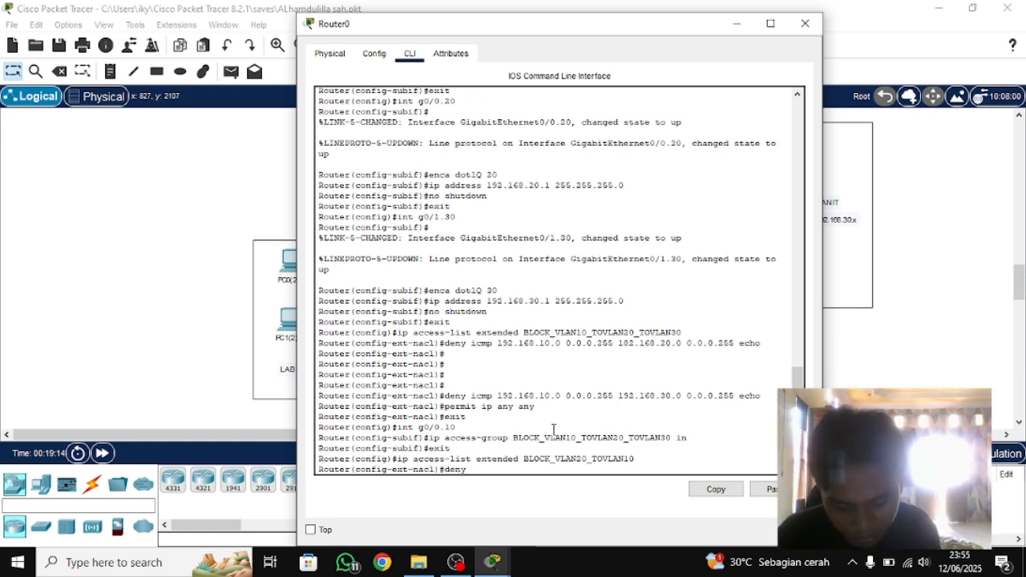
key(BackSpace)
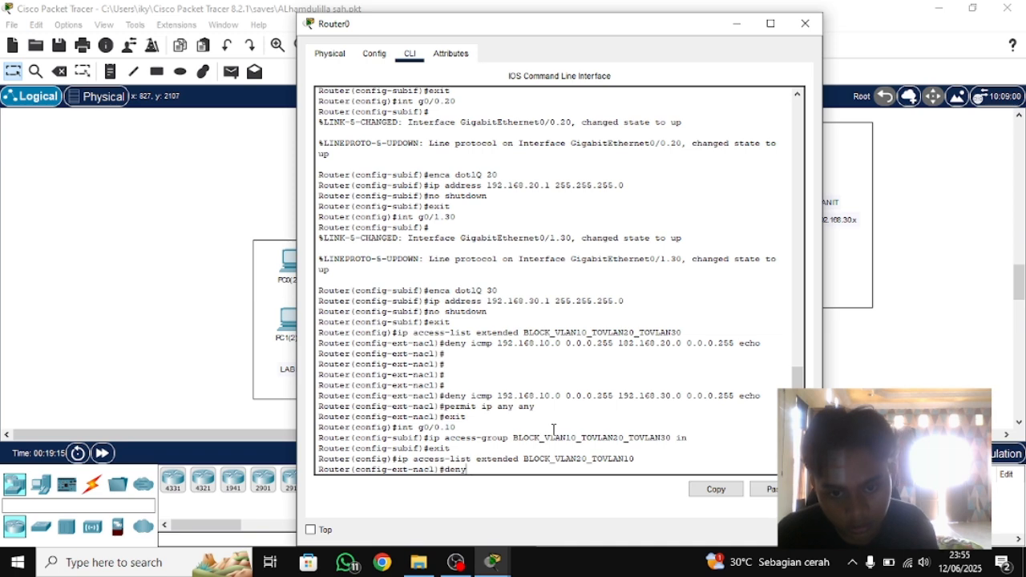
text(icmp 192)
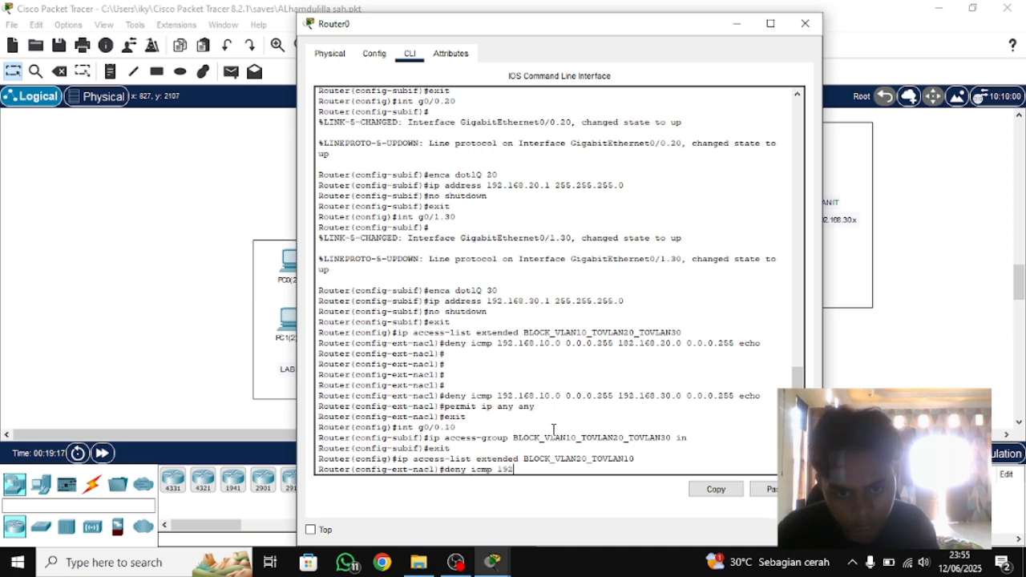
text(.168.)
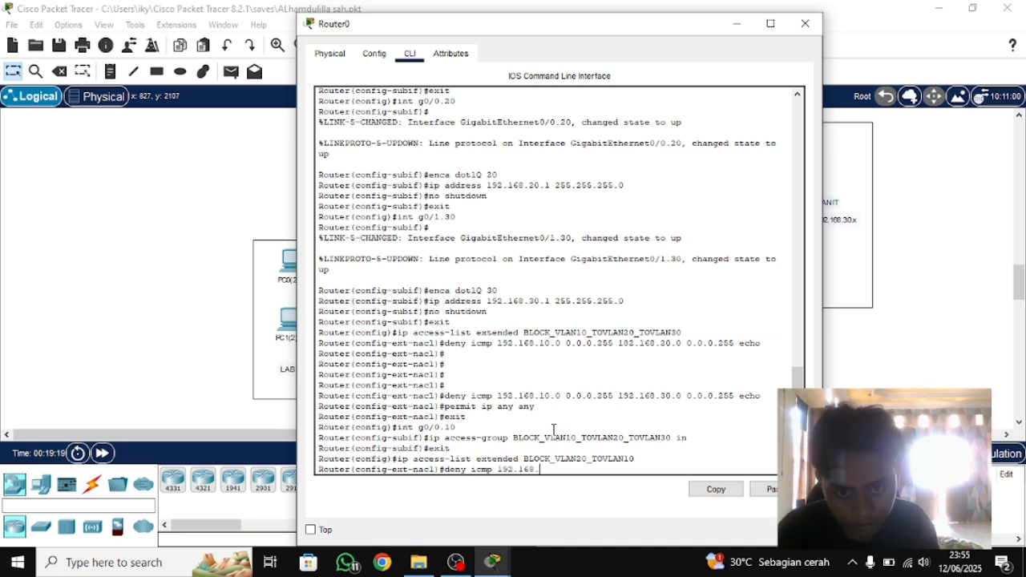
text(2)
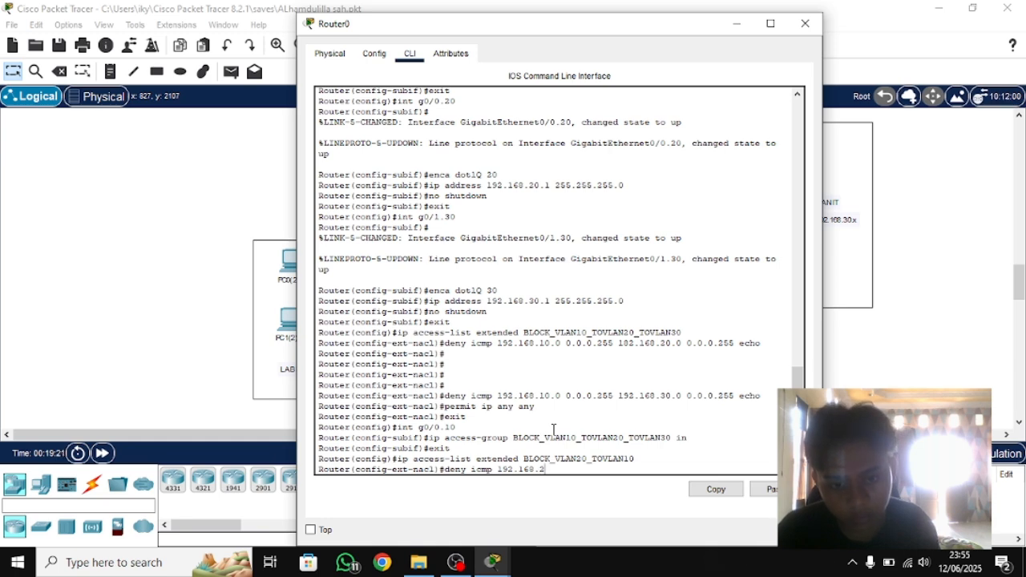
text(0.0 )
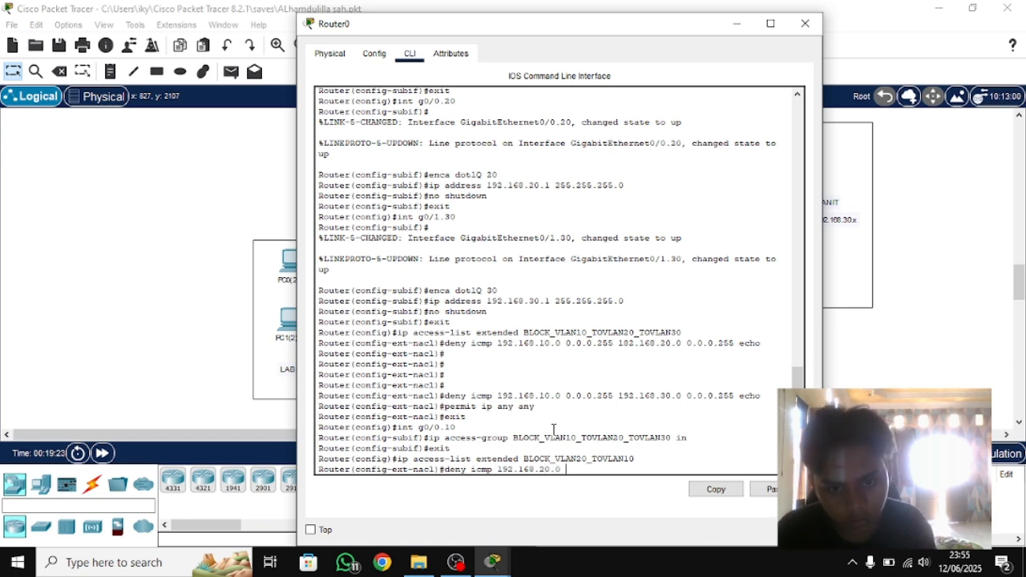
text(0.0.0.)
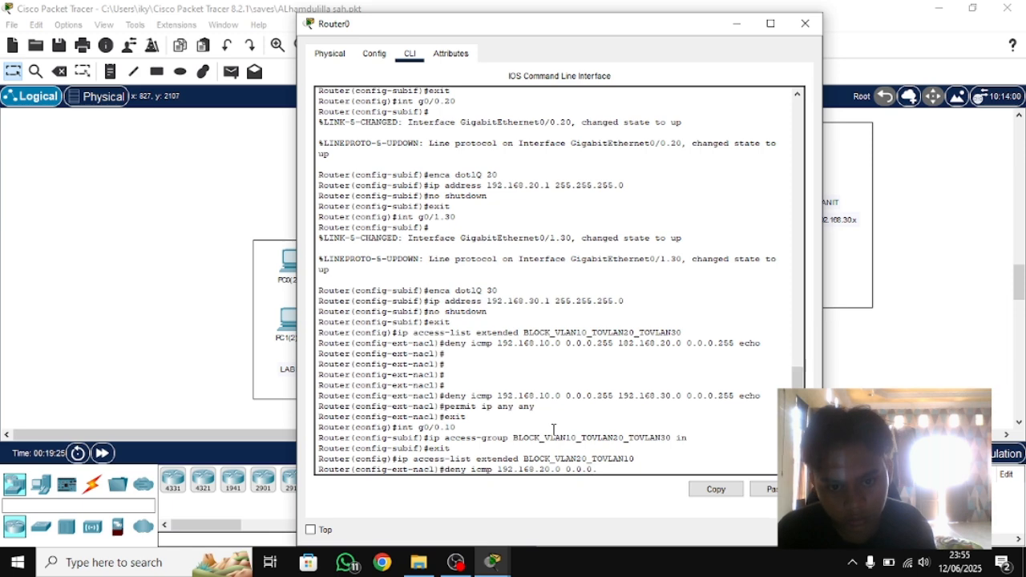
text(255 192.168.30)
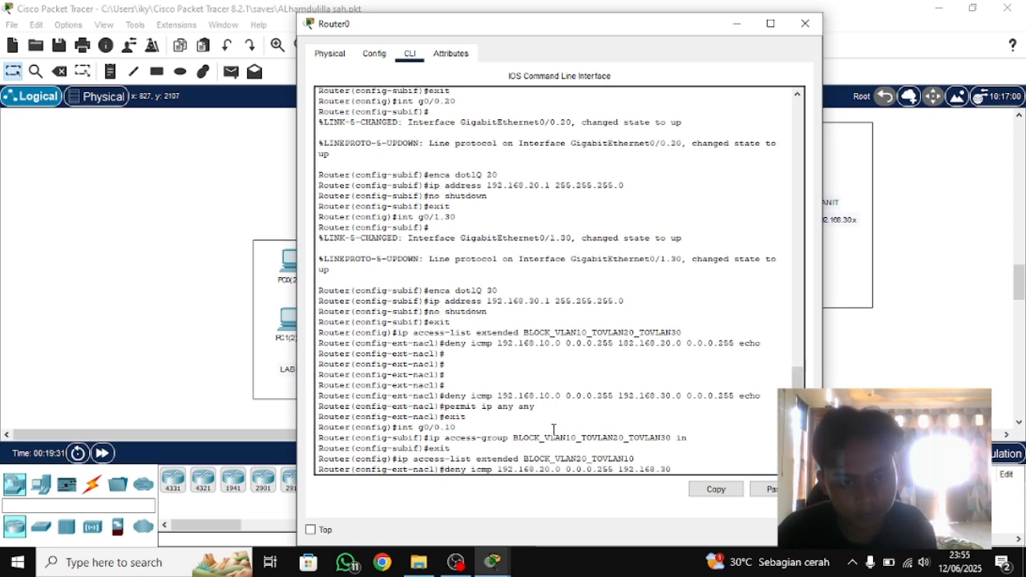
text(.0.0.255 echo)
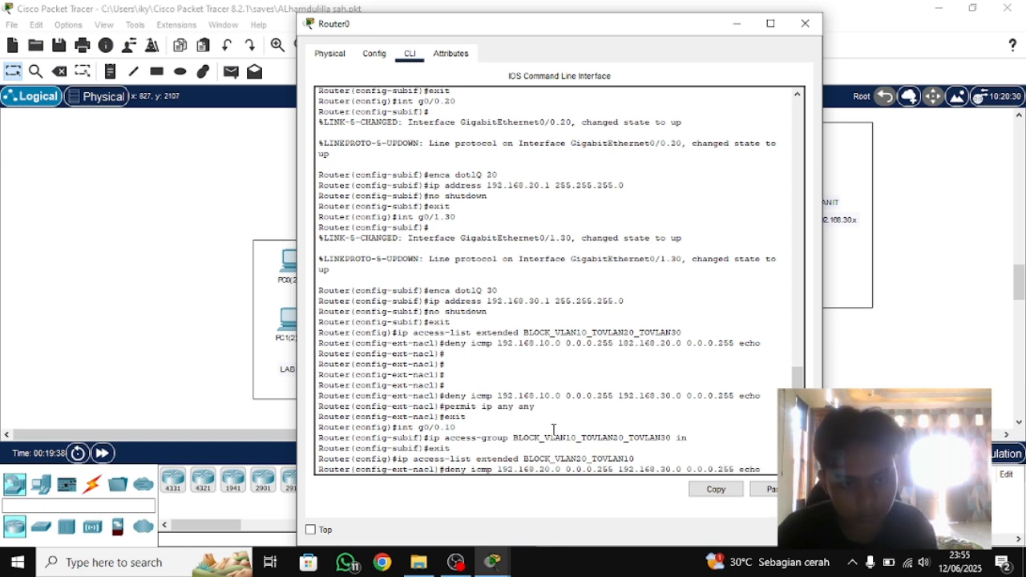
key(Return)
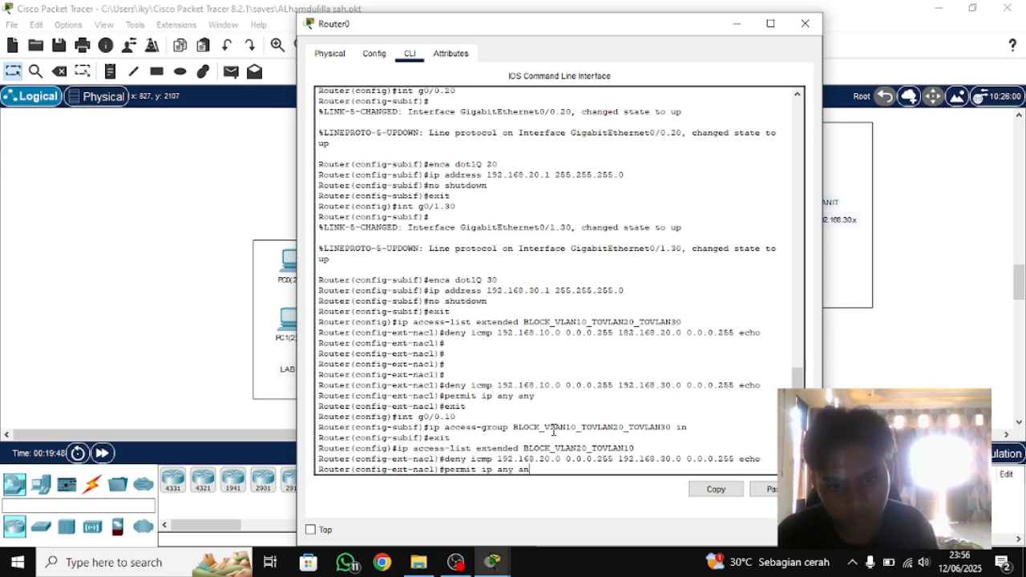
- Finish BLOCK_VLAN20_TOVLAN10 with a permit ip any any rule and return to global configuration
text(y)
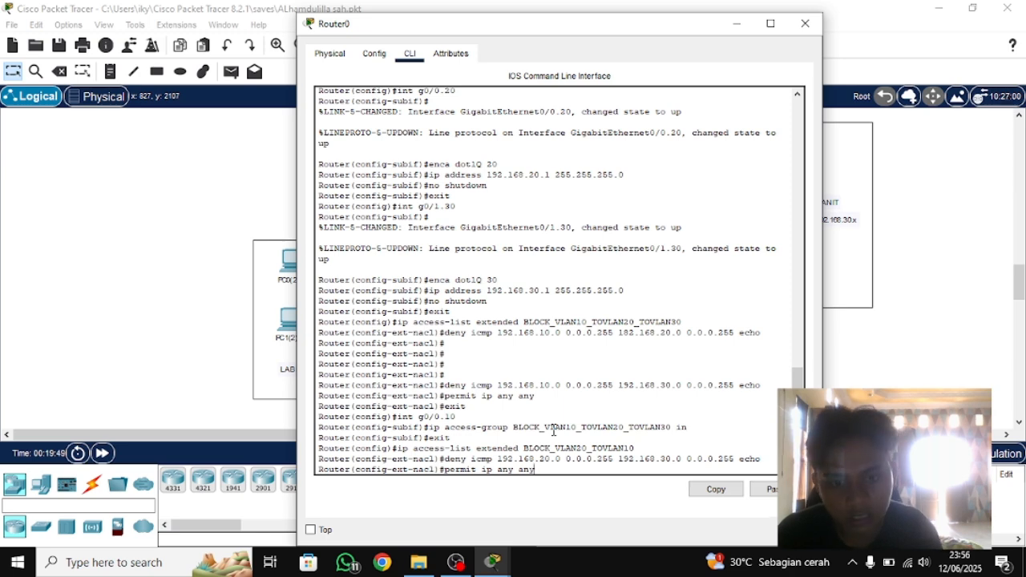
key(Return)
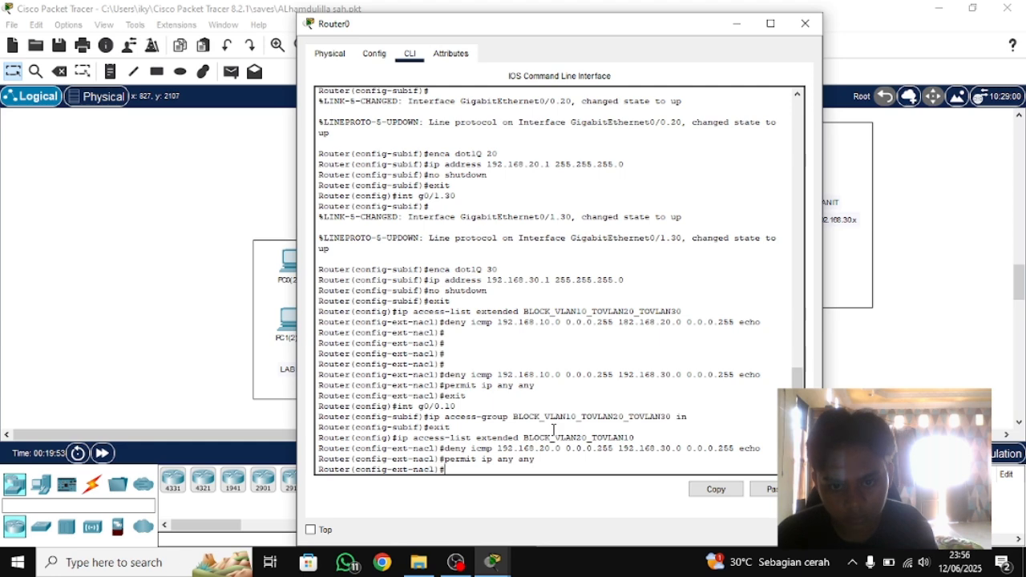
text(exit)
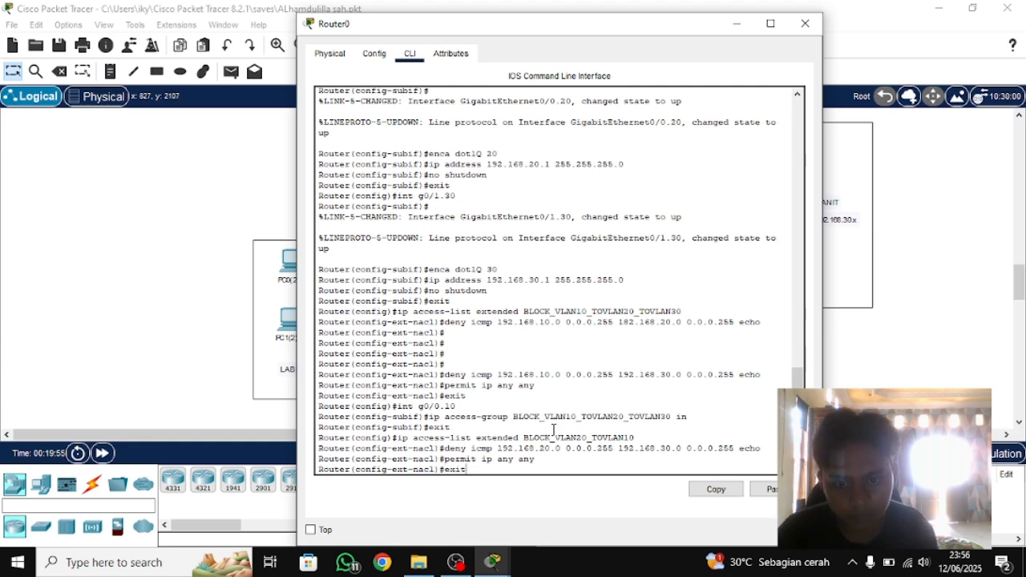
key(Return)
- Enter configuration mode for Router0's subinterface g0/0.20
text(int )
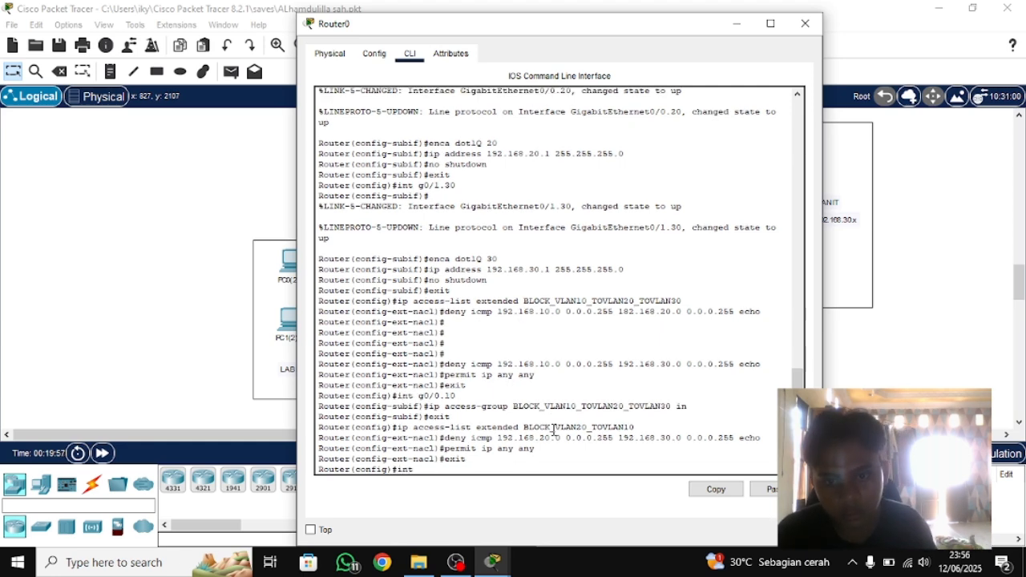
text(g)
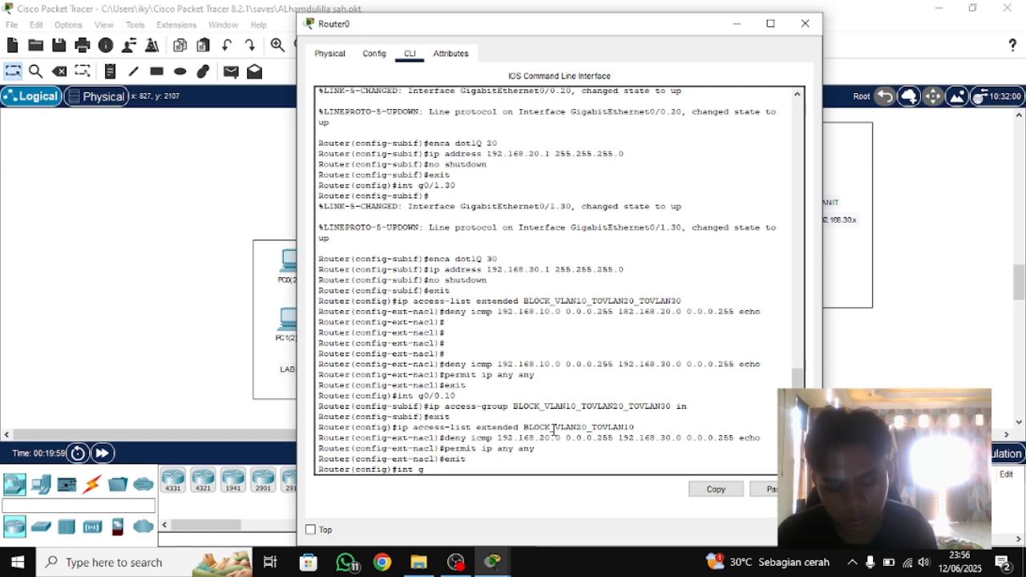
text(0/)
text(/)
text(0.20)
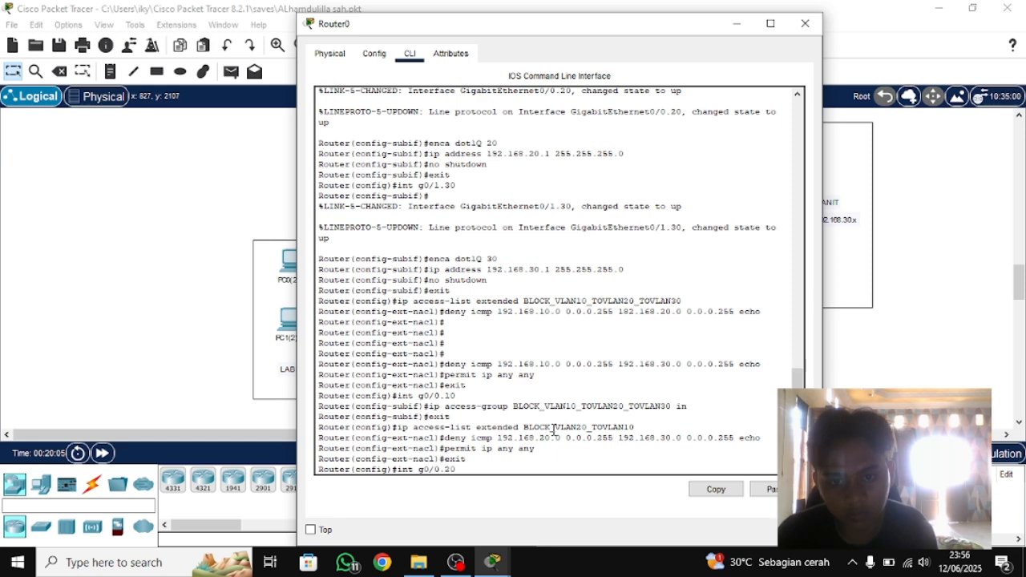
key(Return)
- Apply access list BLOCK_VLAN20_TOVLAN10 inbound on subinterface g0/0.20 and return to global configuration
text(ip access)
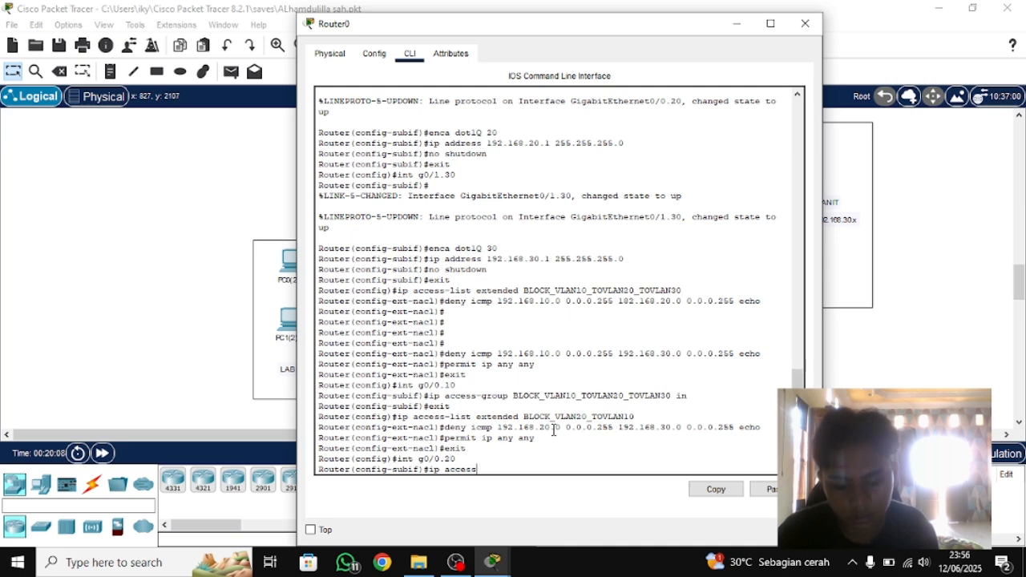
text(-group)
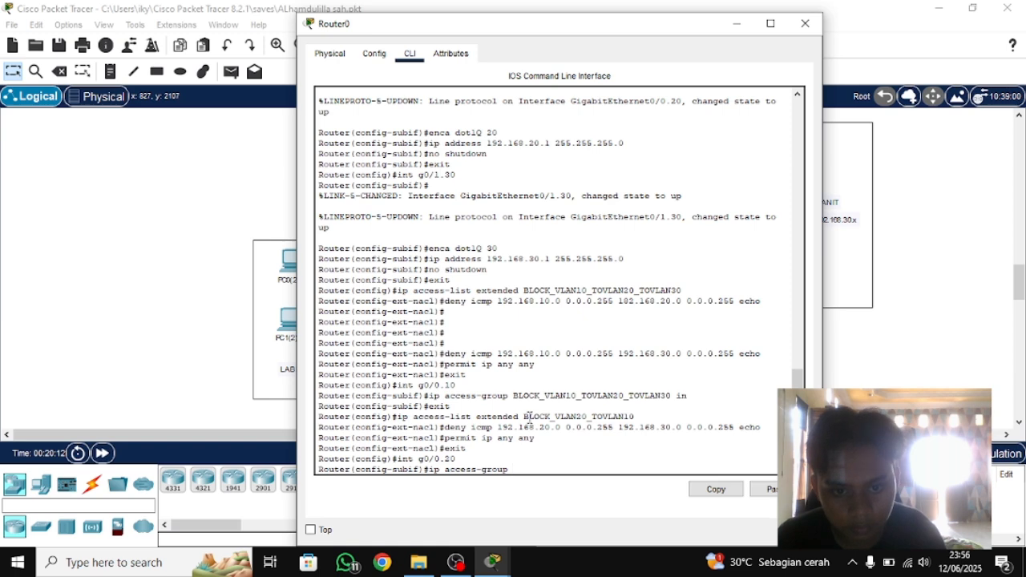
drag(523, 417, 661, 420)
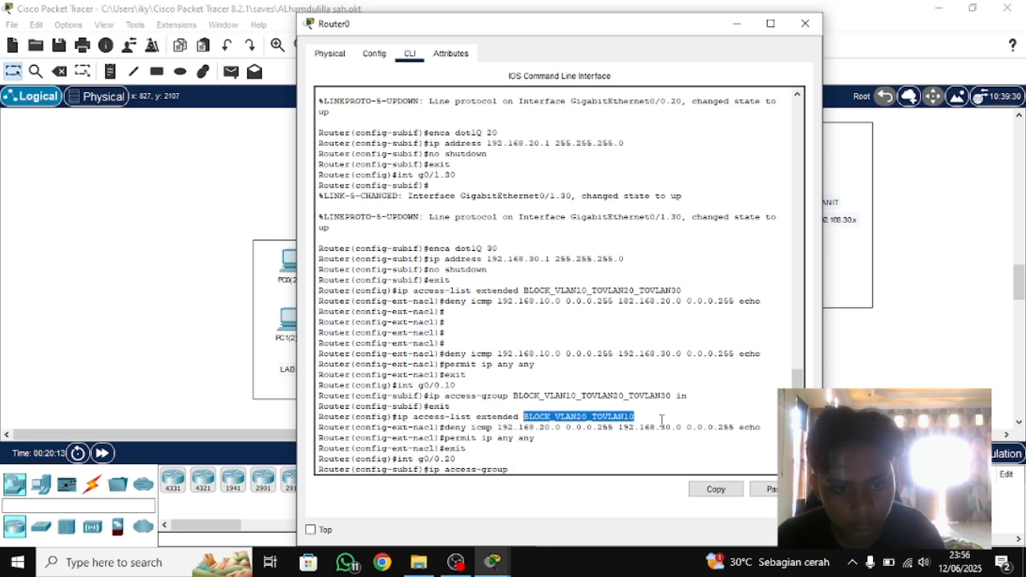
click(705, 491)
key(ctrl+v)
key(Return)
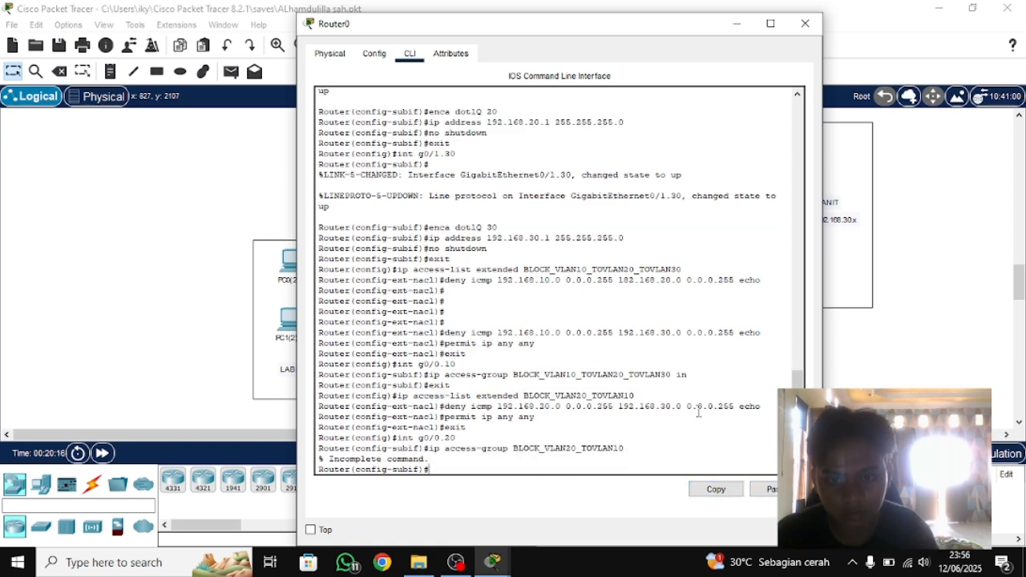
key(Up)
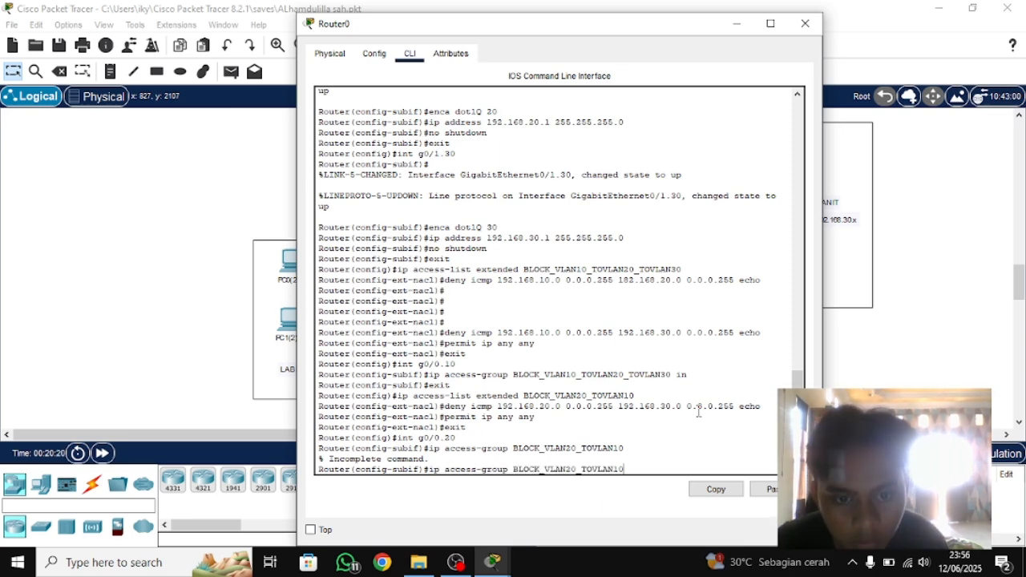
text(in)
key(Return)
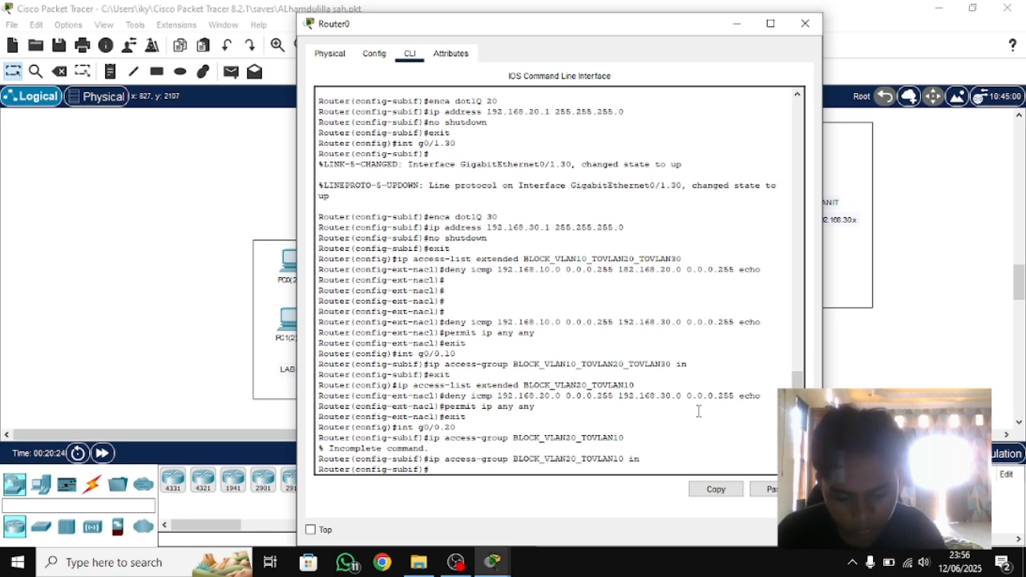
text(exit)
key(Return)
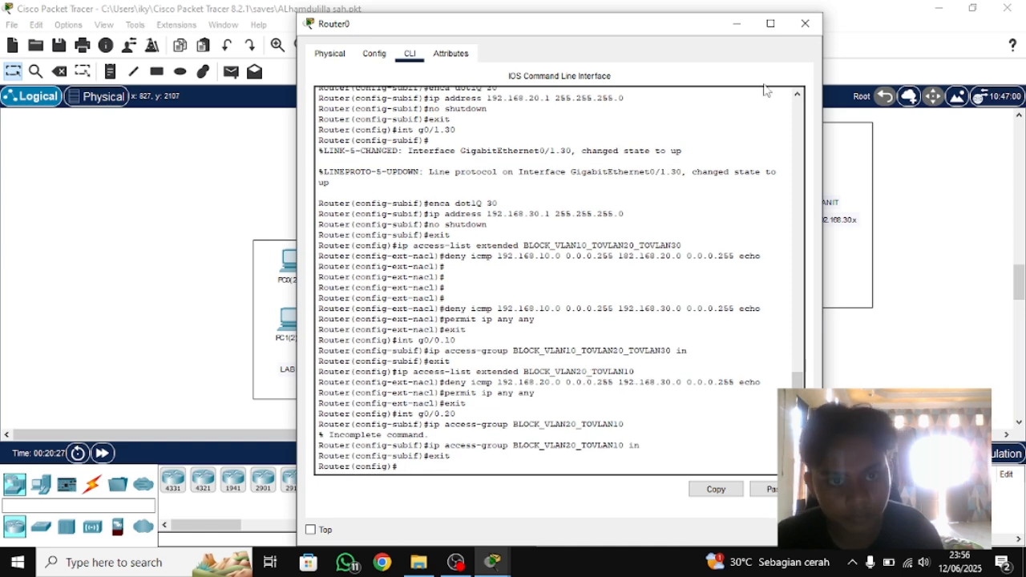
- Close Router0's window and examine the VLAN 10, VLAN 20 and VLAN 30 rooms in the topology
click(805, 23)
scroll(962, 263, down, 2)
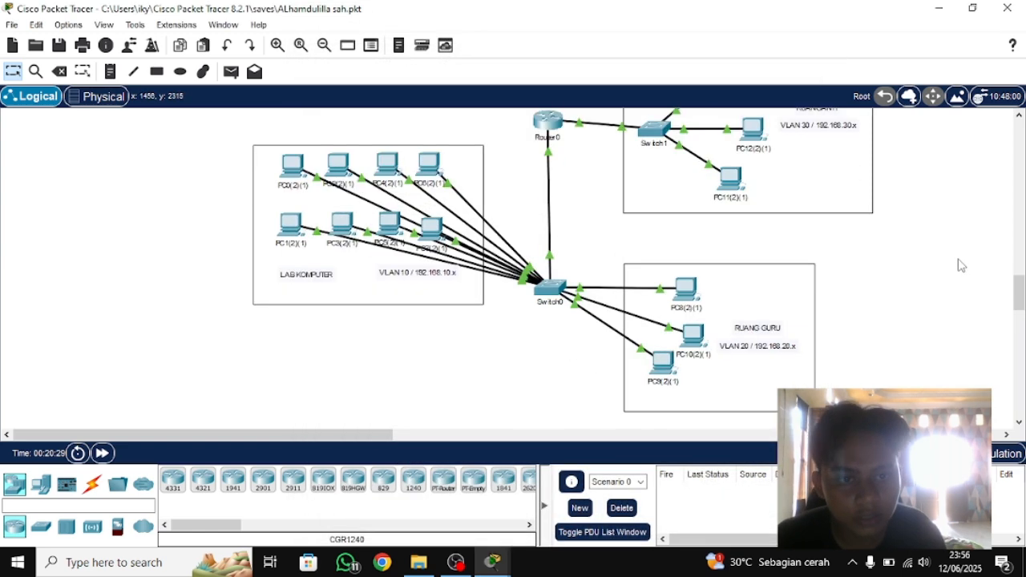
scroll(595, 348, up, 3)
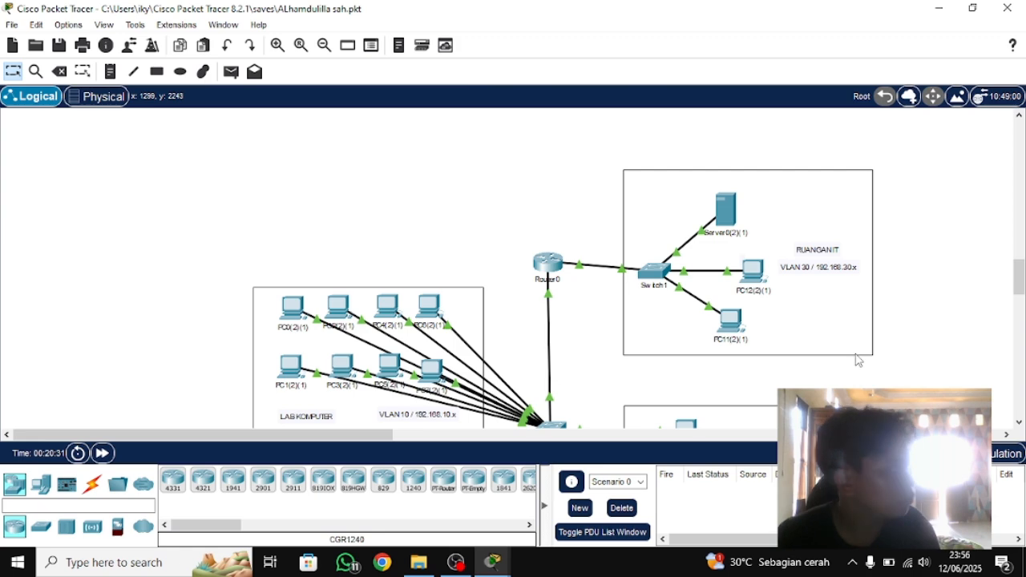
scroll(845, 359, down, 3)
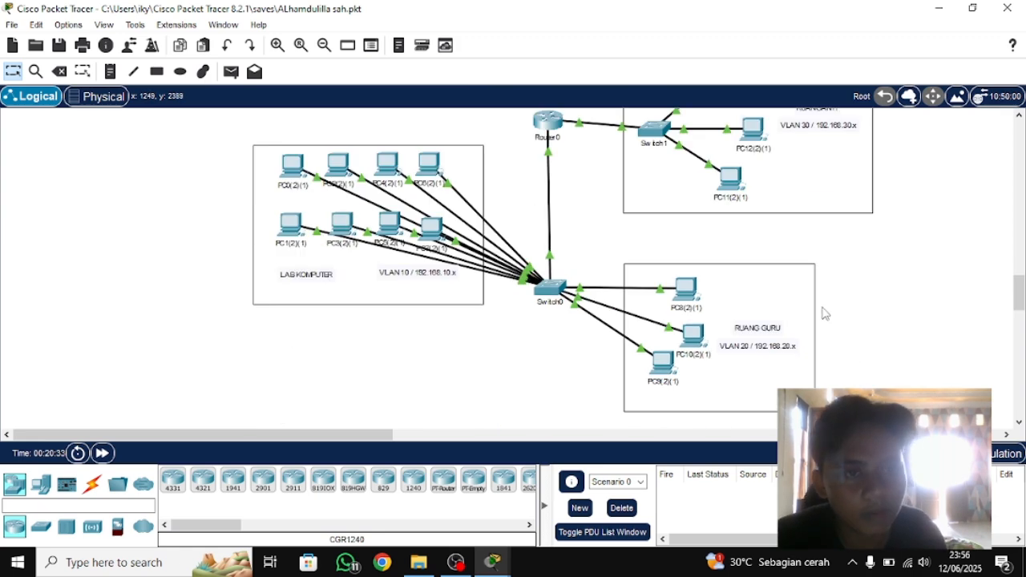
scroll(825, 311, up, 3)
scroll(735, 257, down, 4)
scroll(361, 241, up, 2)
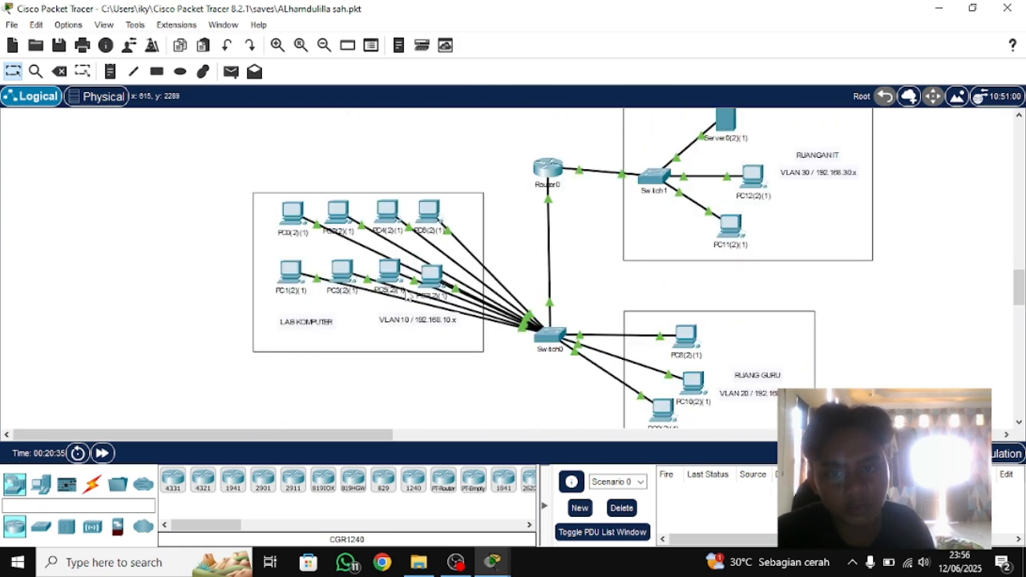
scroll(536, 383, down, 3)
scroll(728, 291, up, 3)
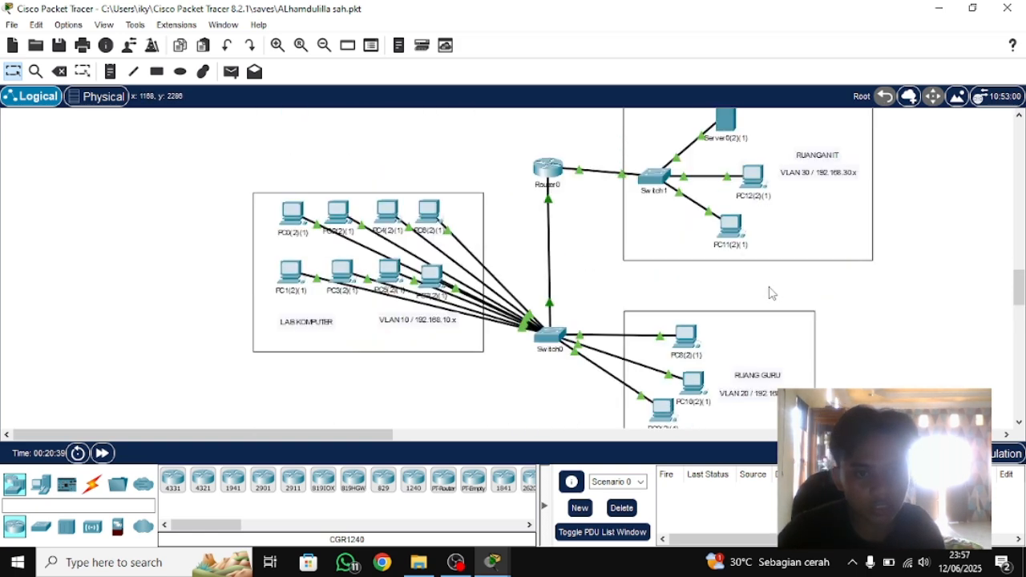
- Send a simple PDU from PC11(2)(1) in VLAN 30 to PC10(2)(1) in VLAN 20, and fire it a second time
key(p)
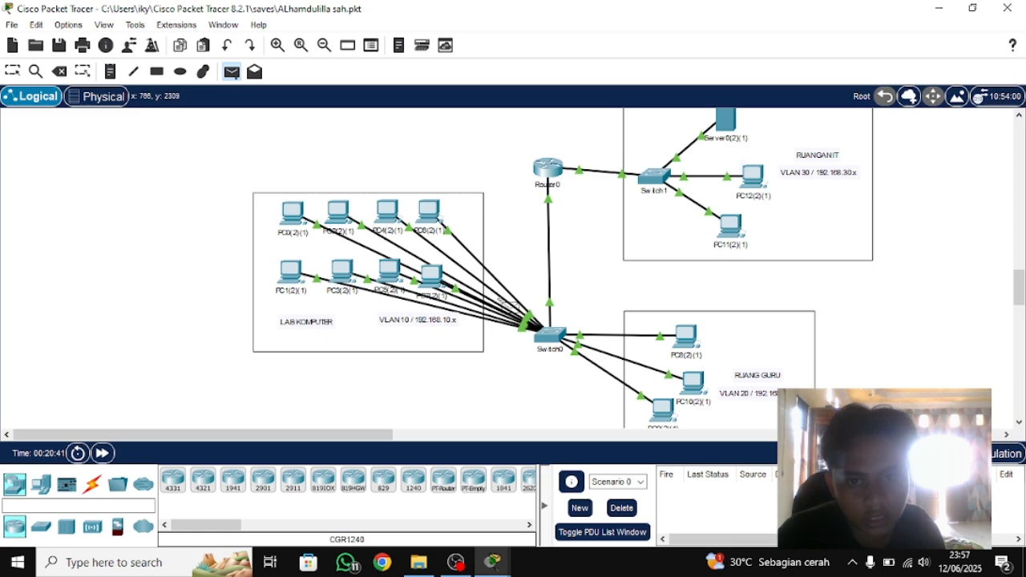
scroll(676, 293, down, 1)
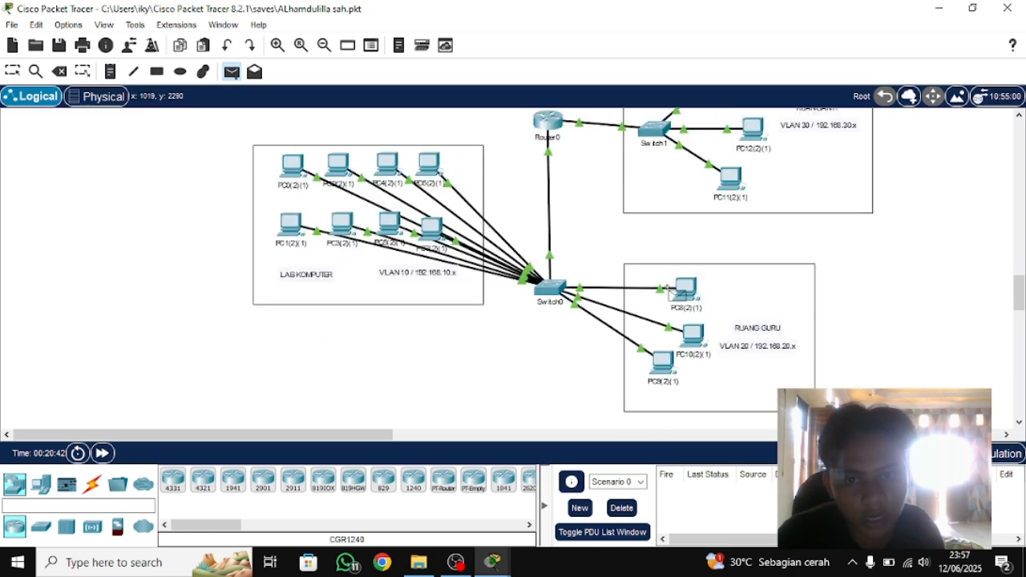
scroll(676, 293, up, 2)
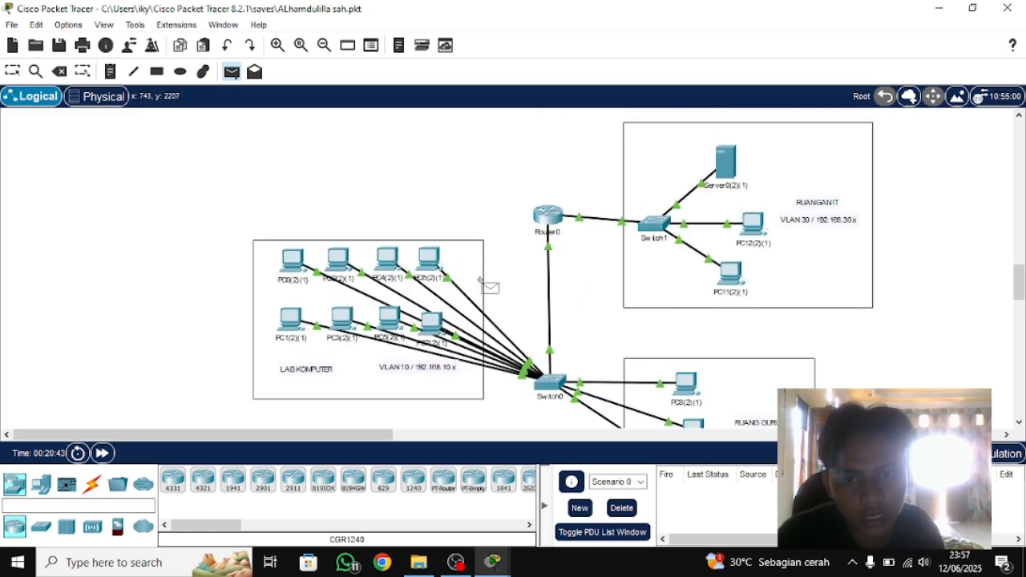
click(732, 274)
scroll(746, 333, down, 2)
click(691, 326)
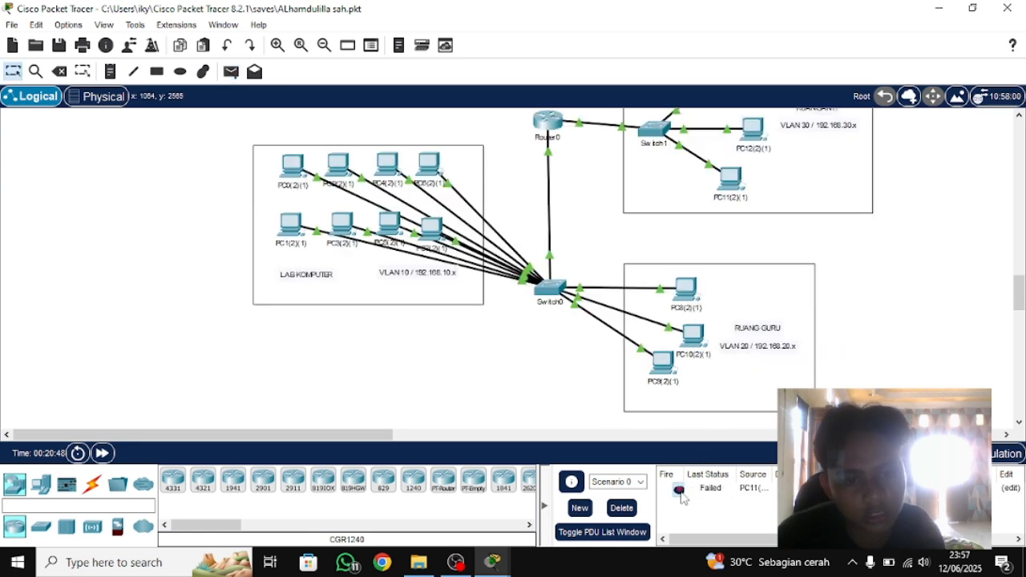
click(679, 490)
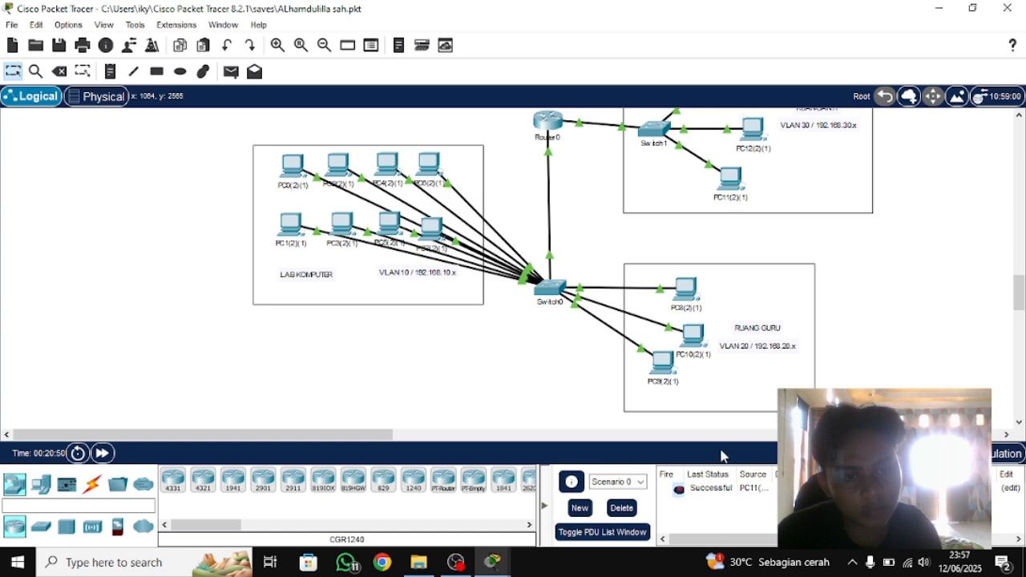
- Open the command prompt of PC11(2)(1) in VLAN 30 and ping 192.168.20.2
scroll(720, 410, up, 2)
scroll(720, 410, down, 3)
scroll(721, 412, up, 2)
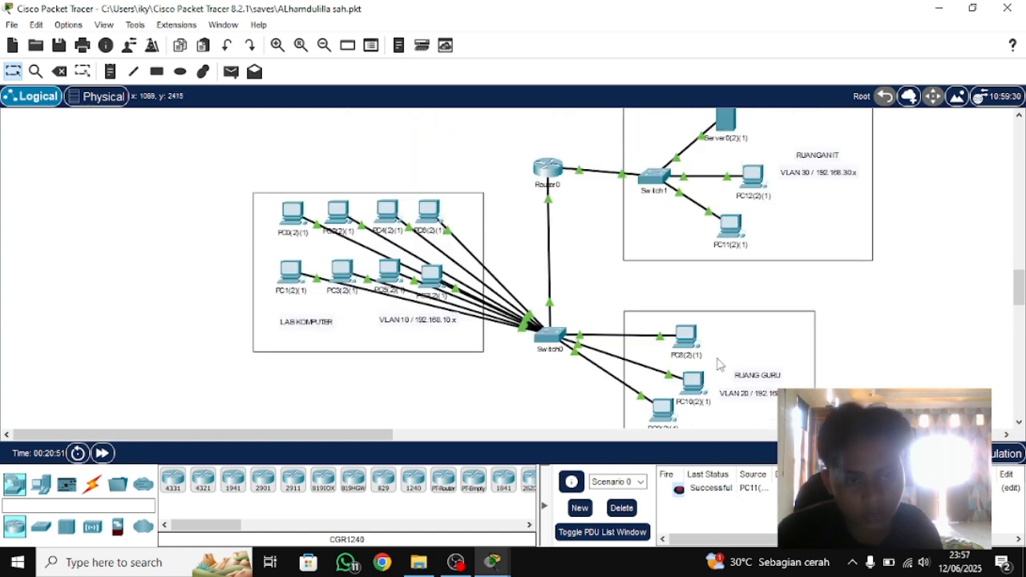
click(732, 223)
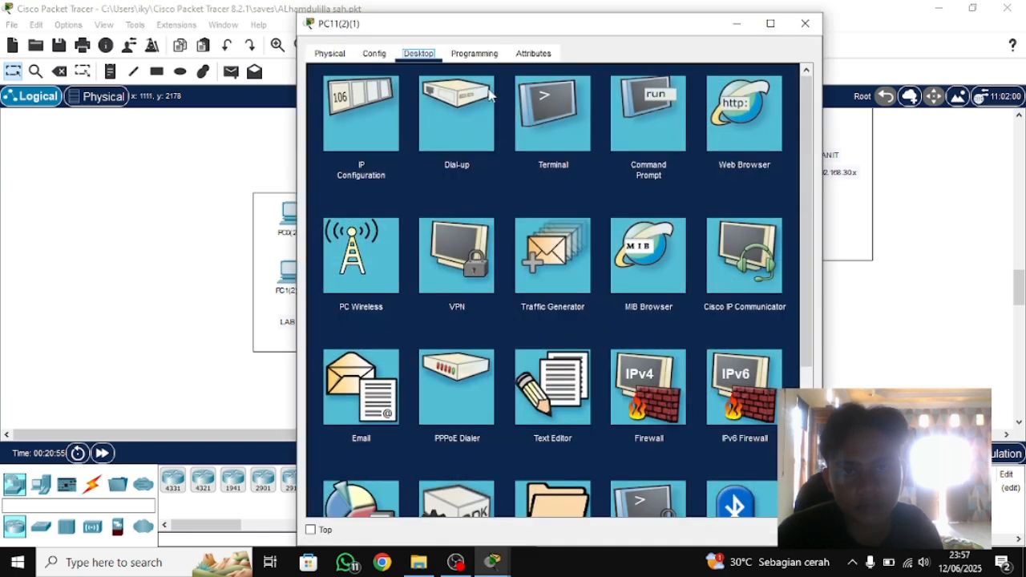
click(674, 115)
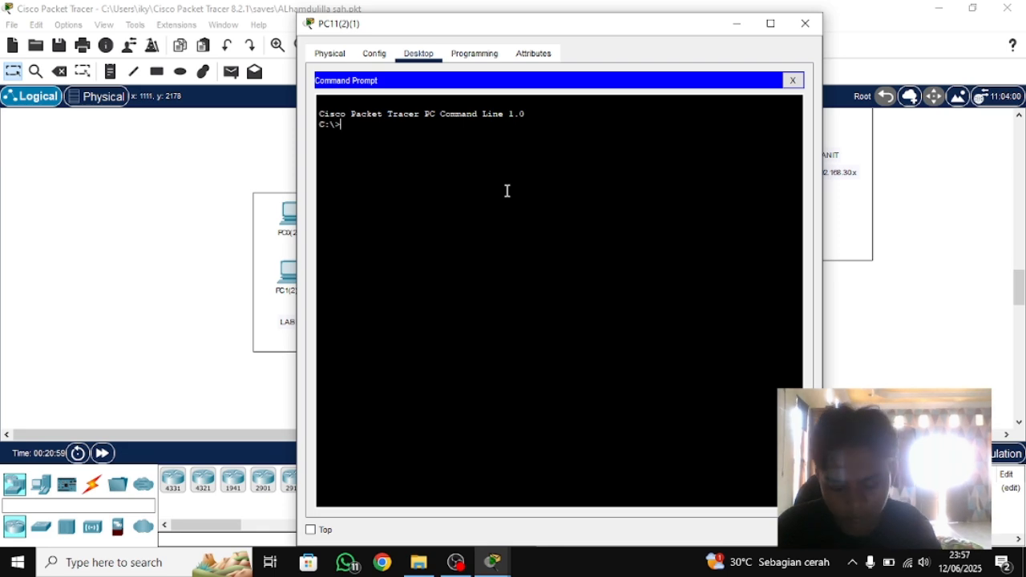
text(ping)
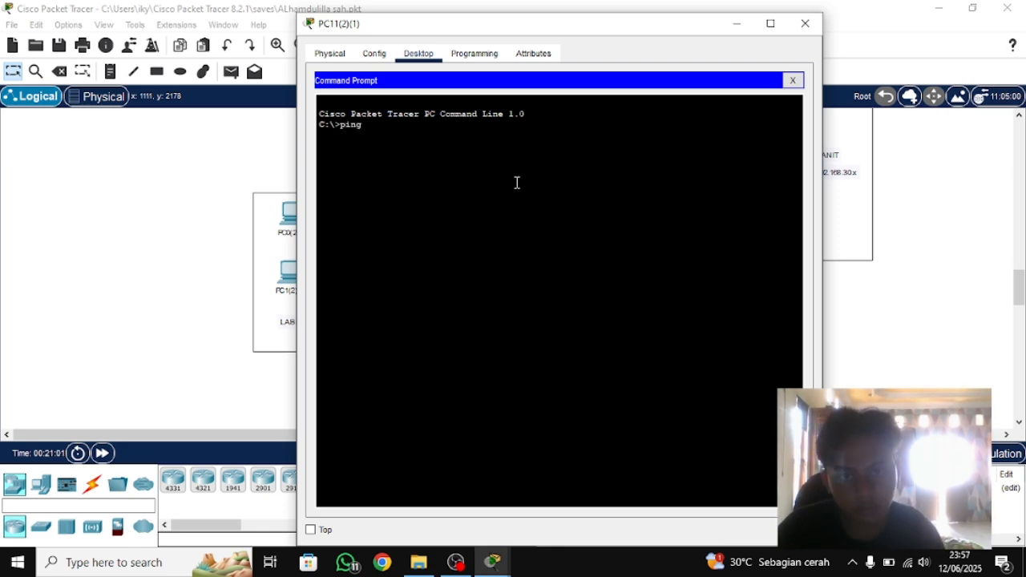
drag(514, 34, 288, 56)
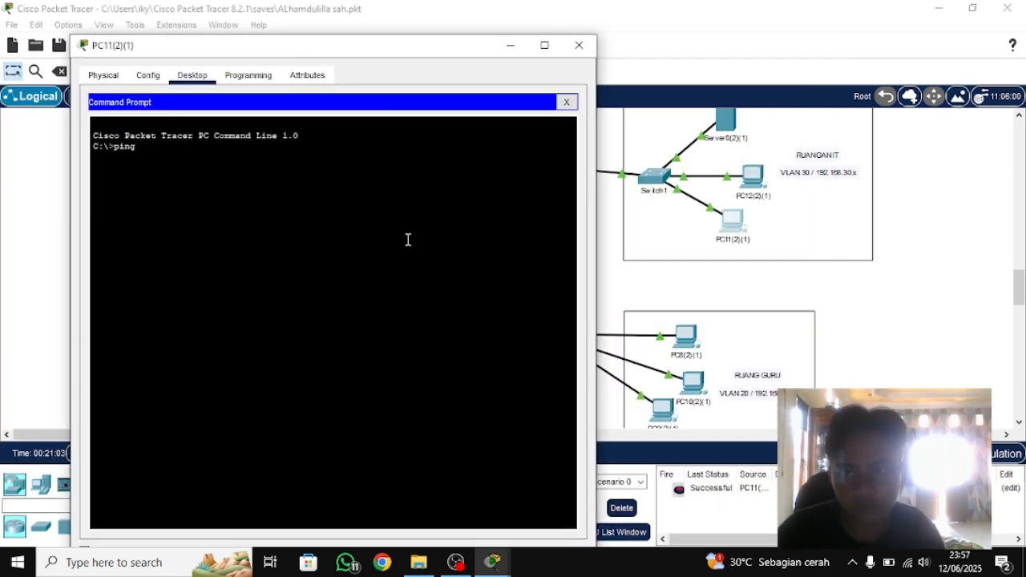
text(192.16)
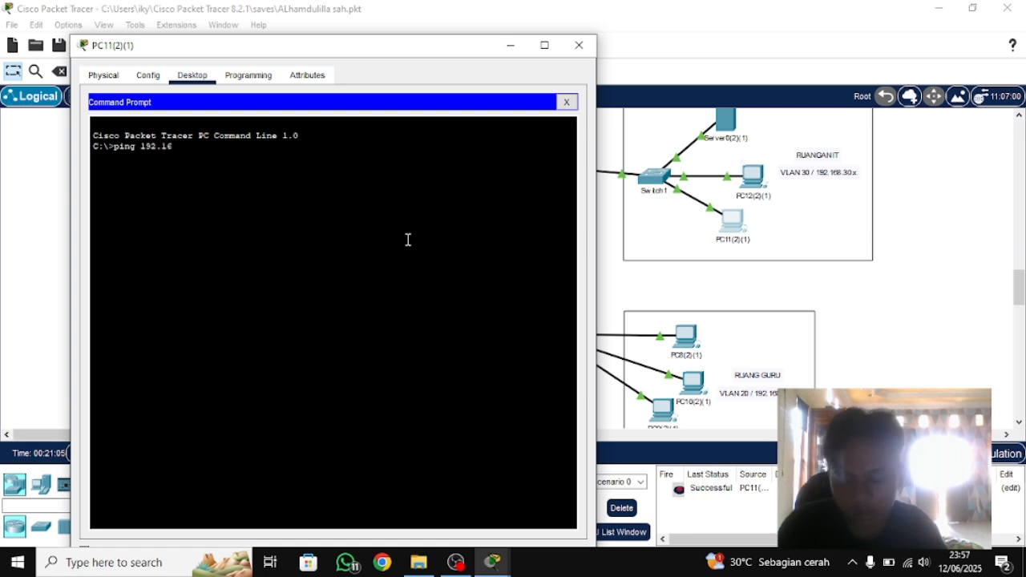
text(8.20.)
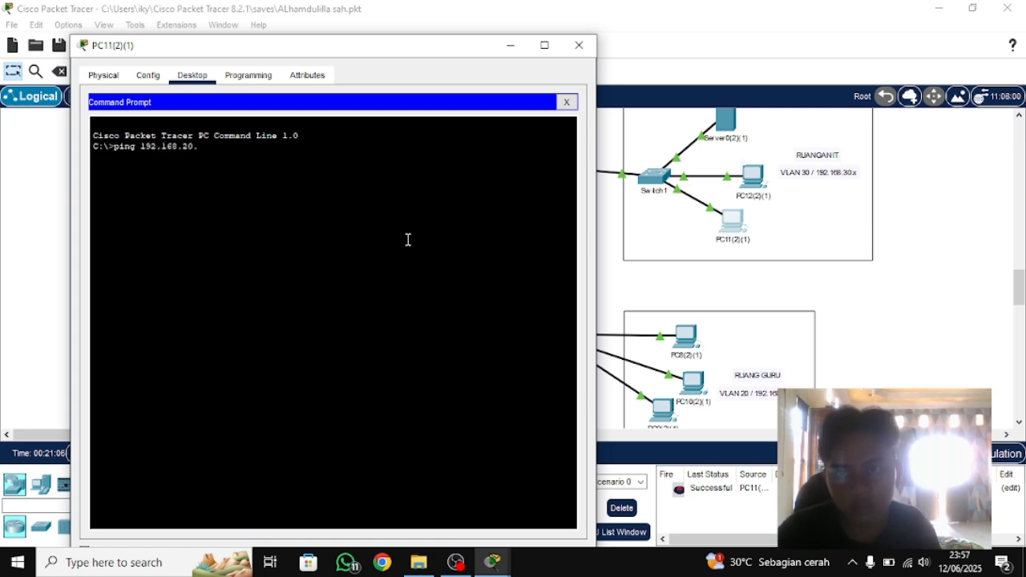
text(2)
key(Return)
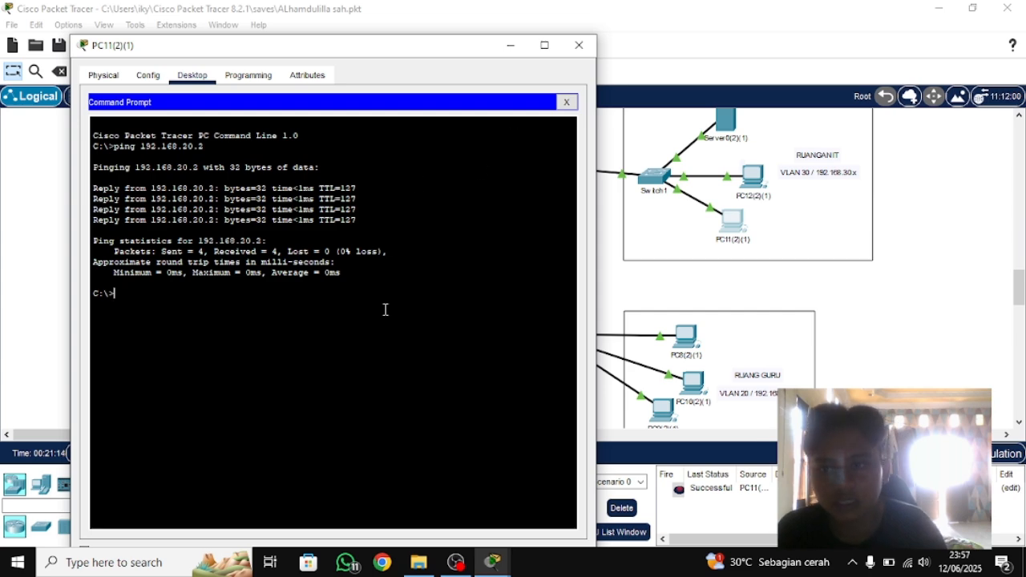
drag(351, 51, 796, 49)
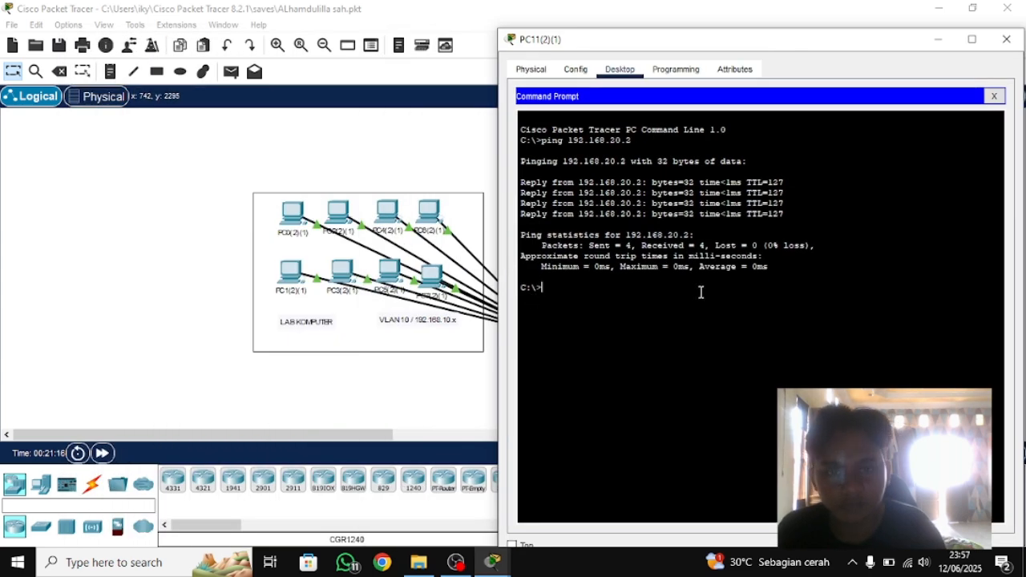
text(192)
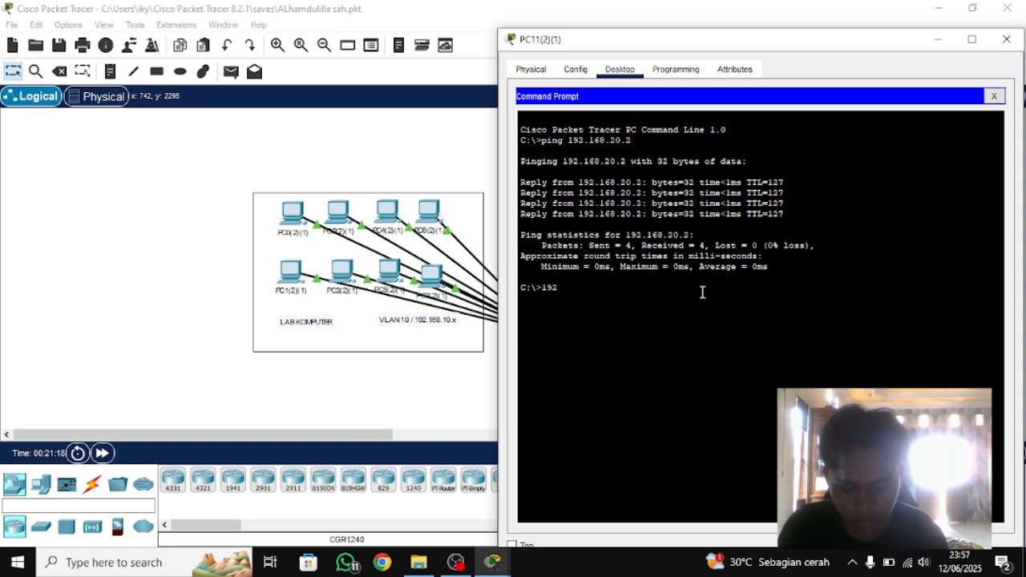
text(.168.)
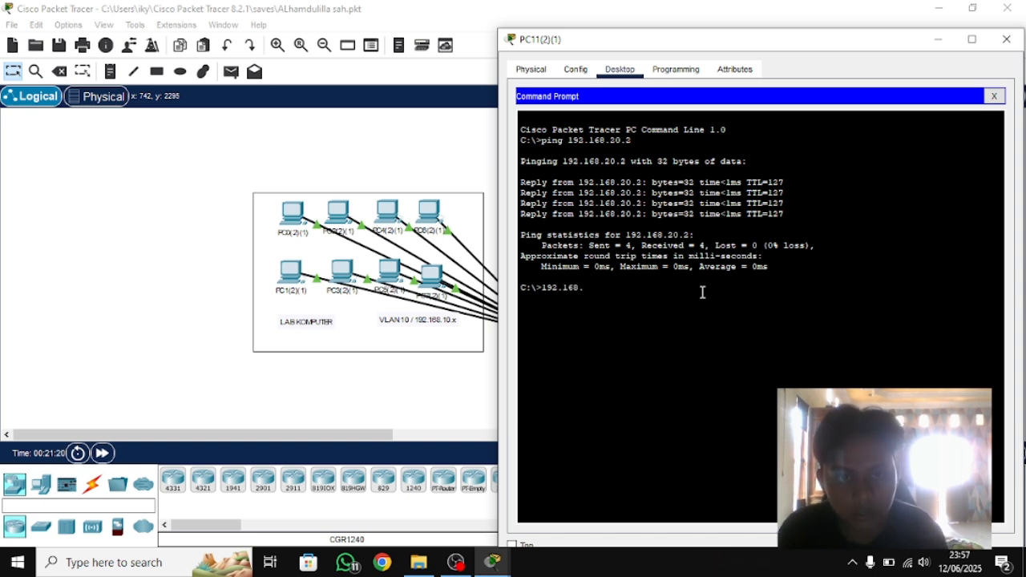
text(10)
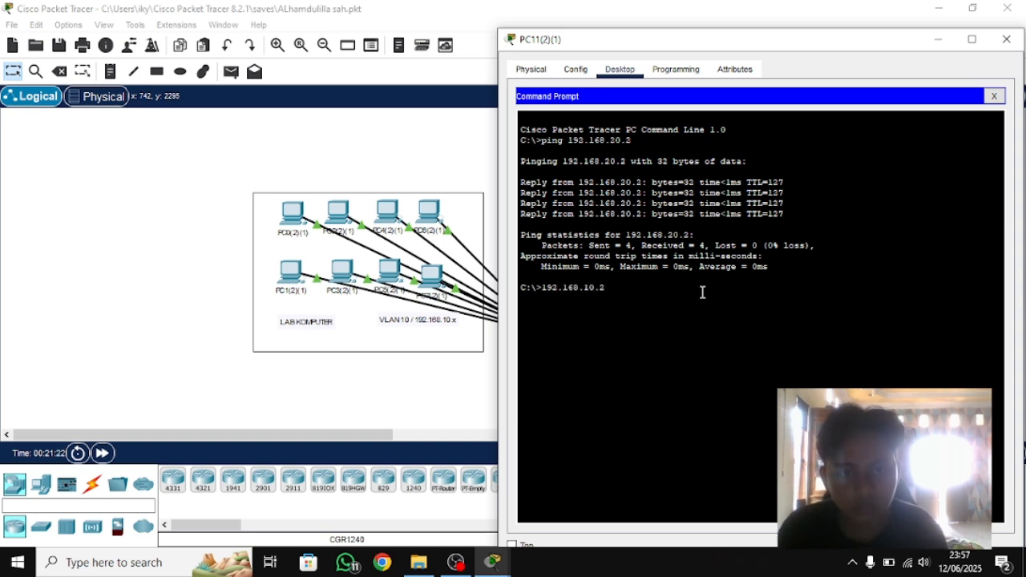
text(.2)
key(Return)
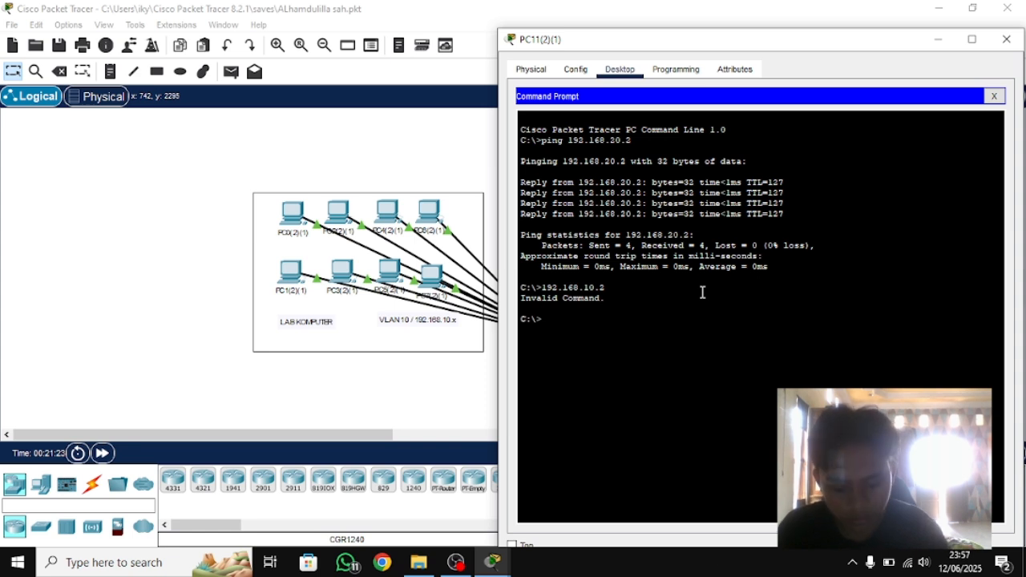
- Ping 192.168.10.2 in VLAN 10 from PC11(2)(1)'s command prompt and close that PC's window
text(PING 192)
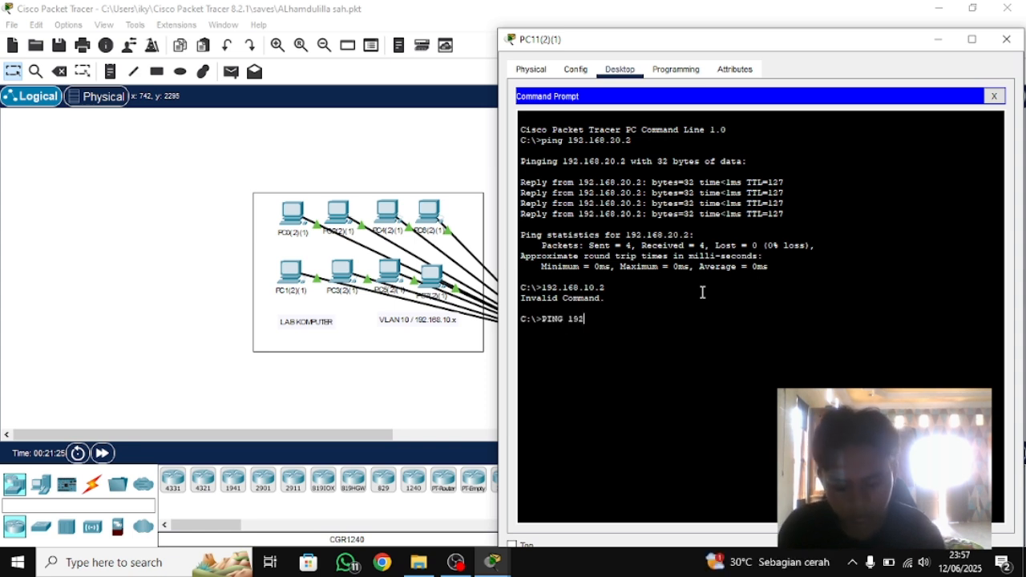
text(.168.10.2)
key(Return)
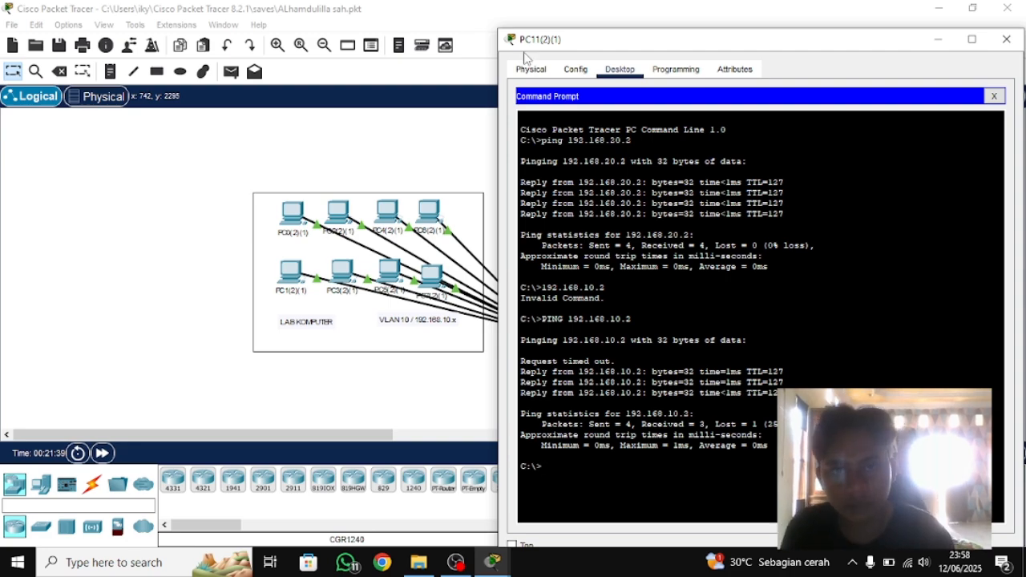
drag(564, 44, 279, 67)
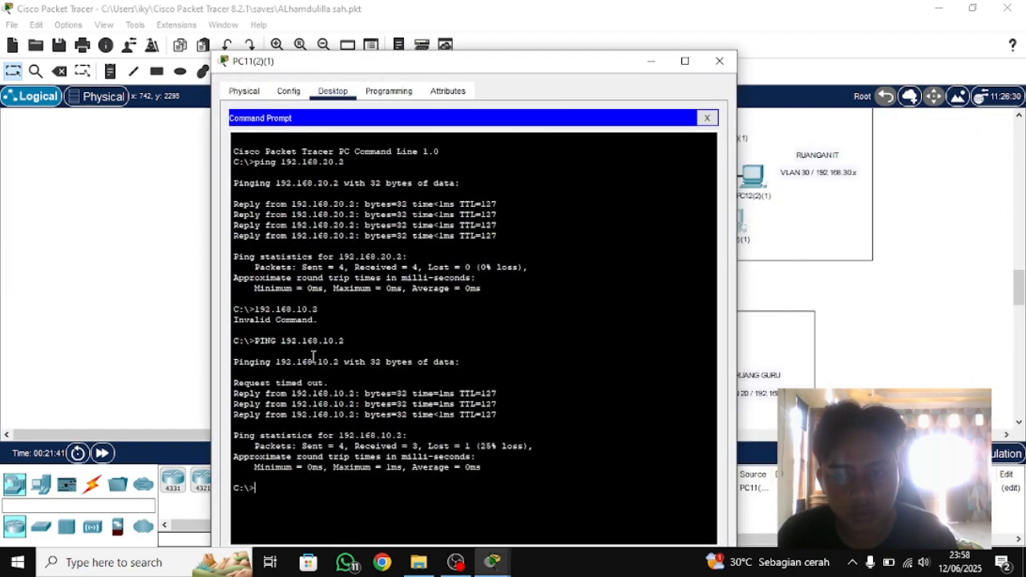
click(719, 61)
- Open the command prompt of PC7(2)(1) in the VLAN 10 room, keeping the VLAN 30 room in view
click(433, 327)
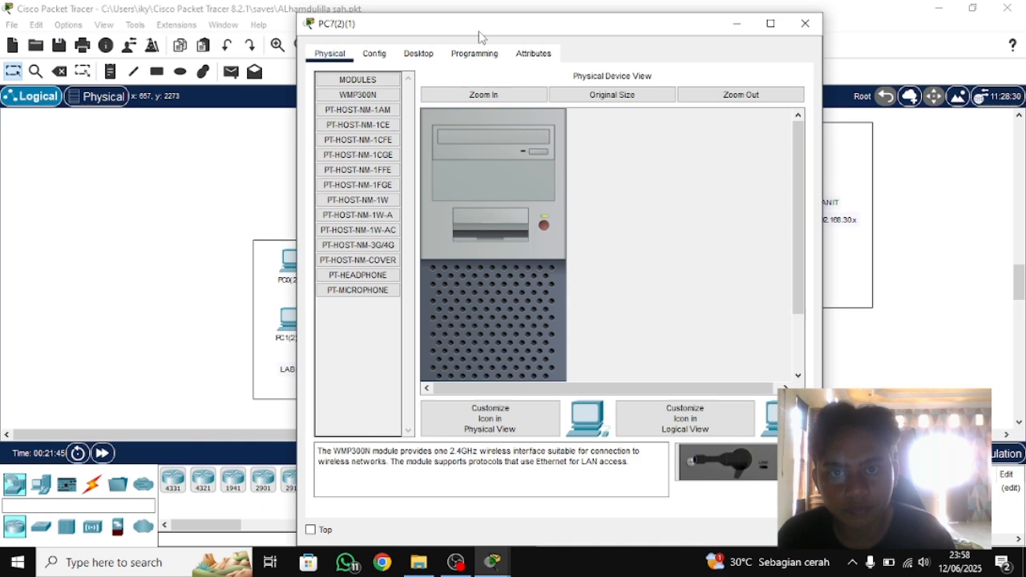
click(471, 54)
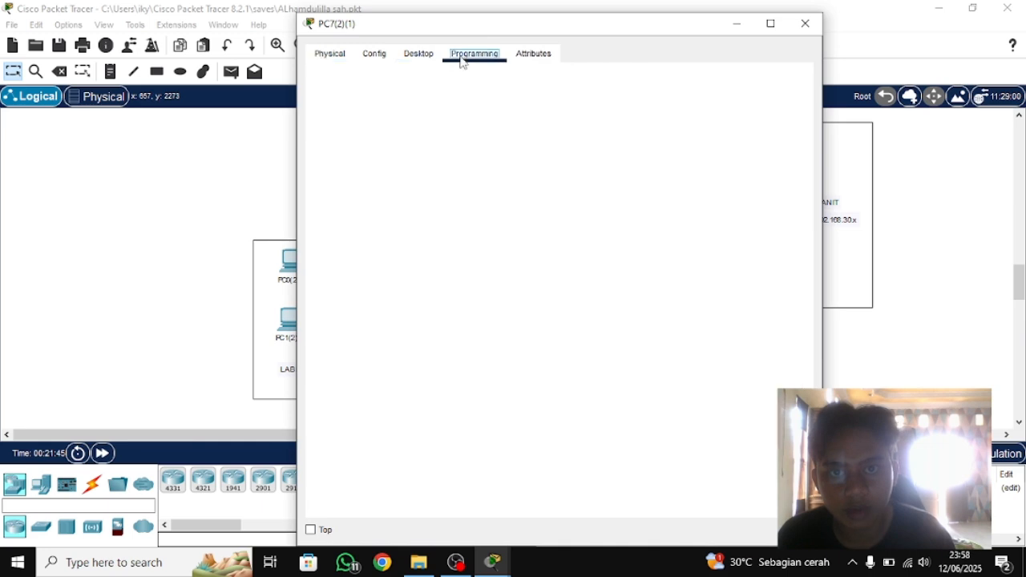
click(330, 54)
click(410, 54)
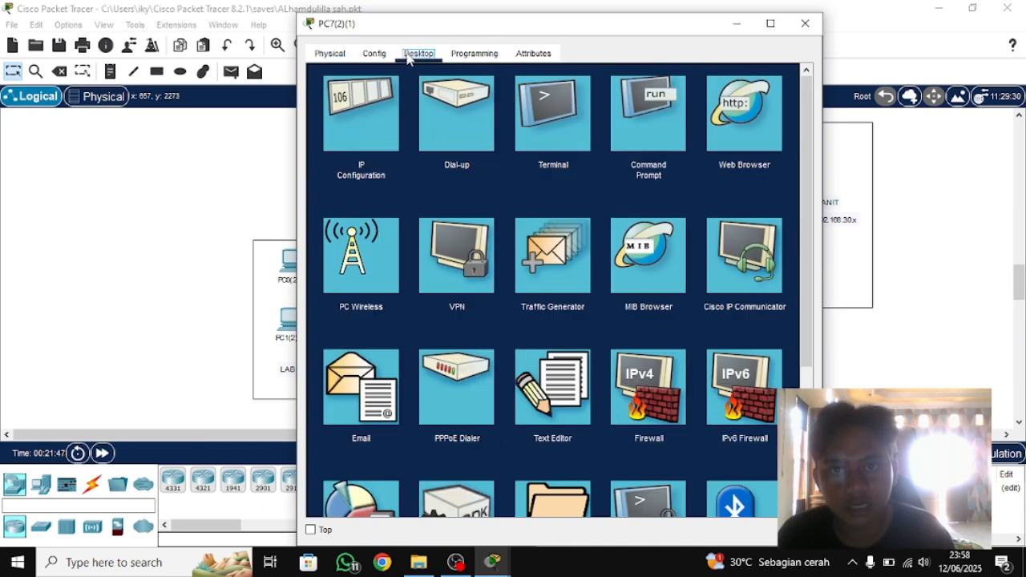
click(656, 117)
drag(539, 27, 276, 73)
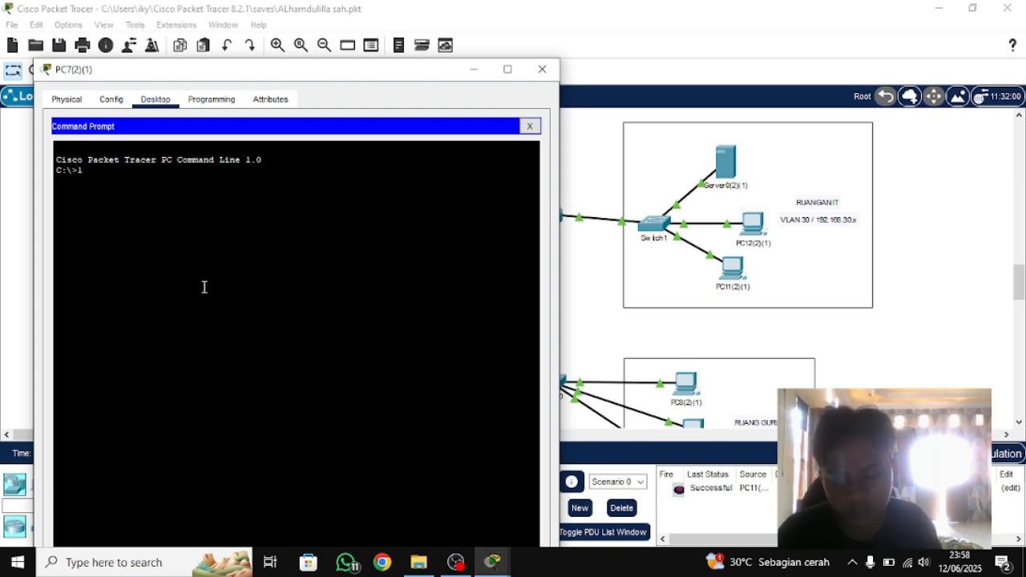
- Ping 192.168.30.2 in VLAN 30 from PC7(2)(1) and close that PC's window
text(ping )
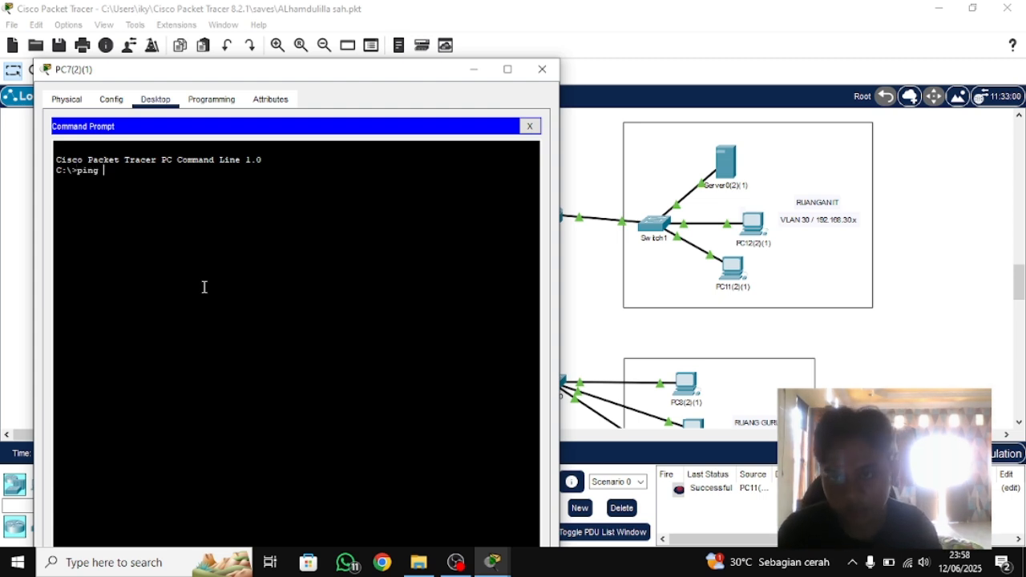
text(192.1)
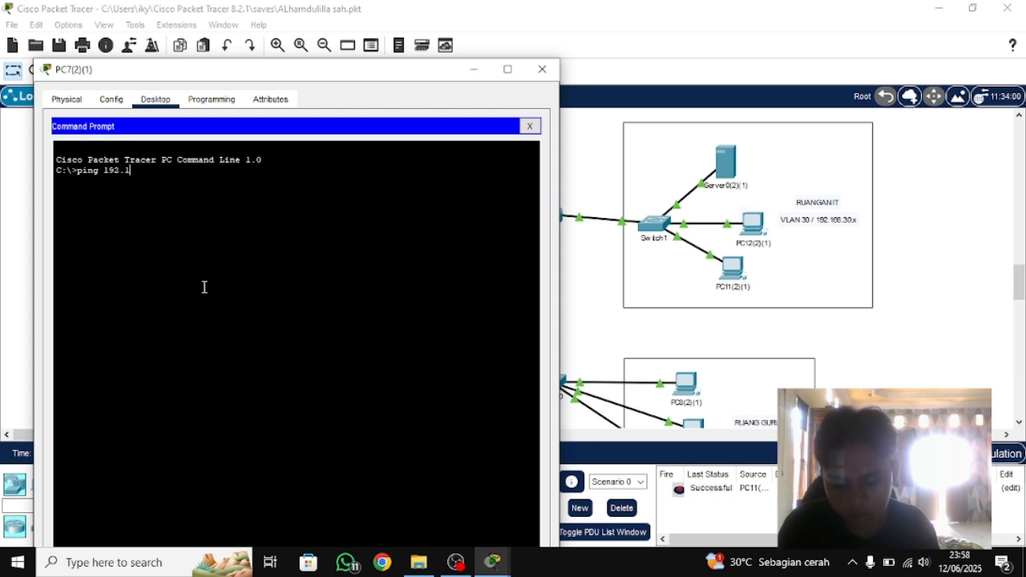
text(68.30.)
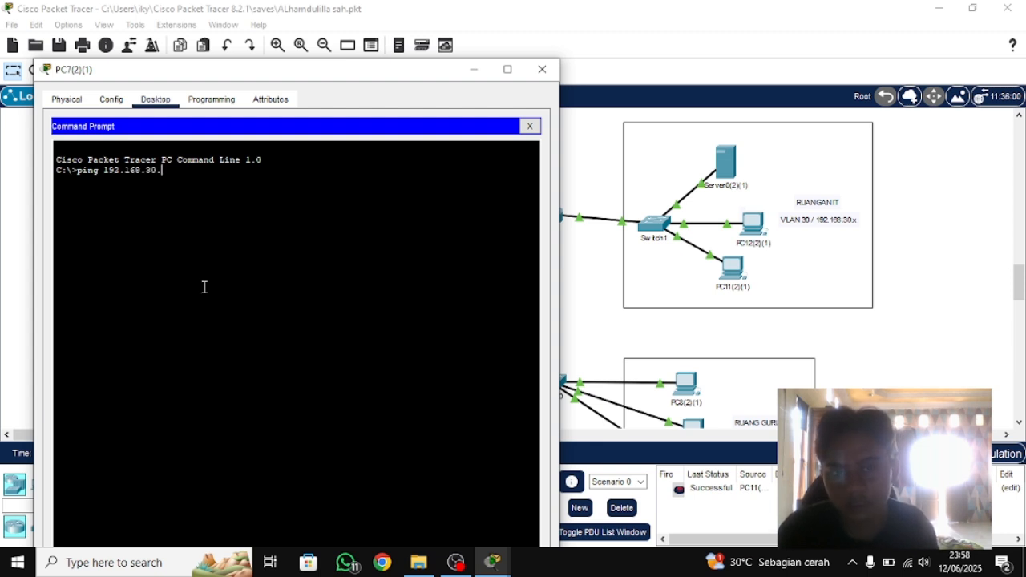
text(2)
key(Return)
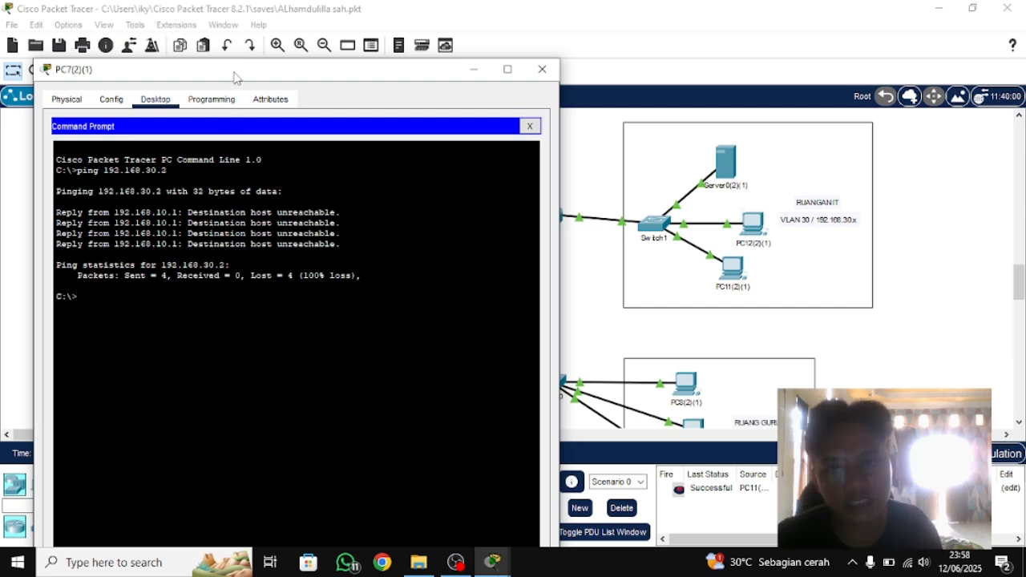
scroll(630, 382, down, 3)
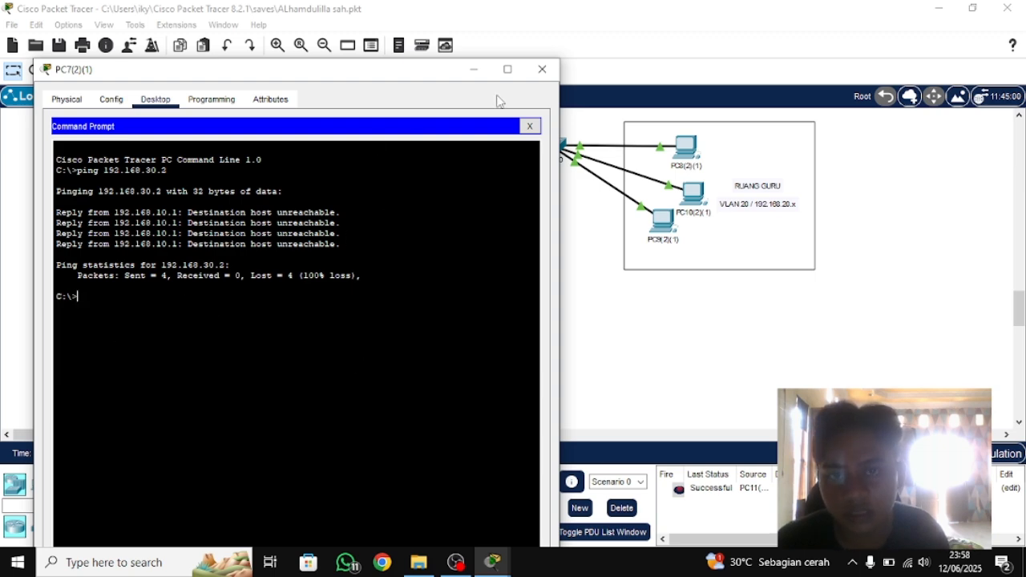
click(542, 69)
- Open PC8(2)(1) in the VLAN 20 room and switch from its IP configuration to its command prompt
scroll(601, 235, up, 5)
scroll(650, 294, down, 3)
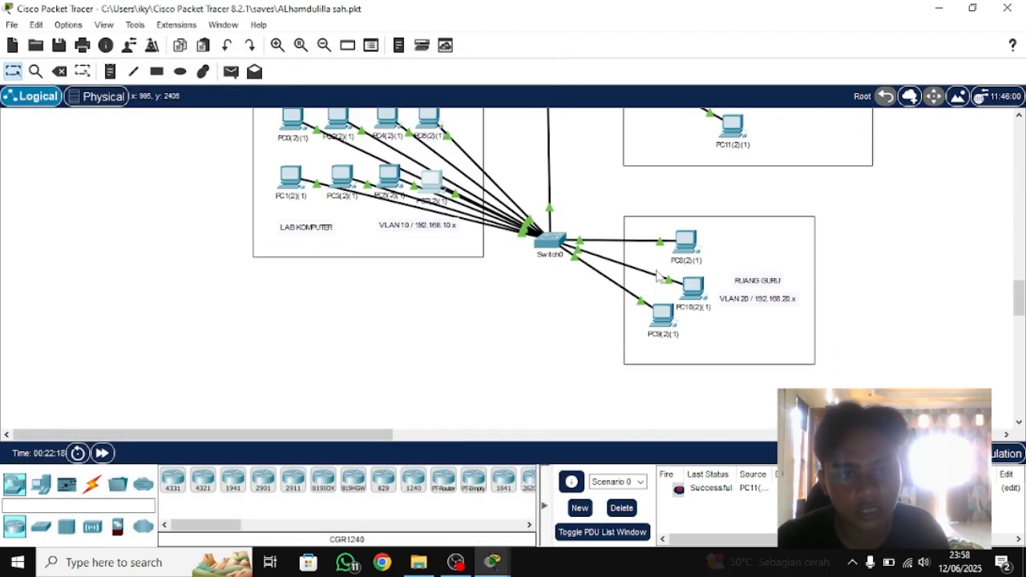
scroll(710, 243, up, 2)
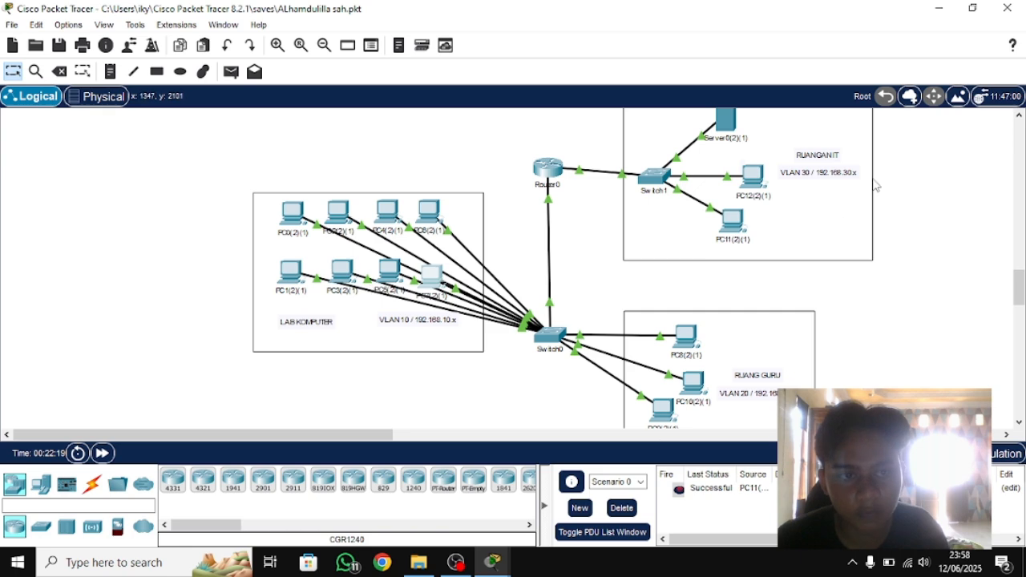
click(686, 339)
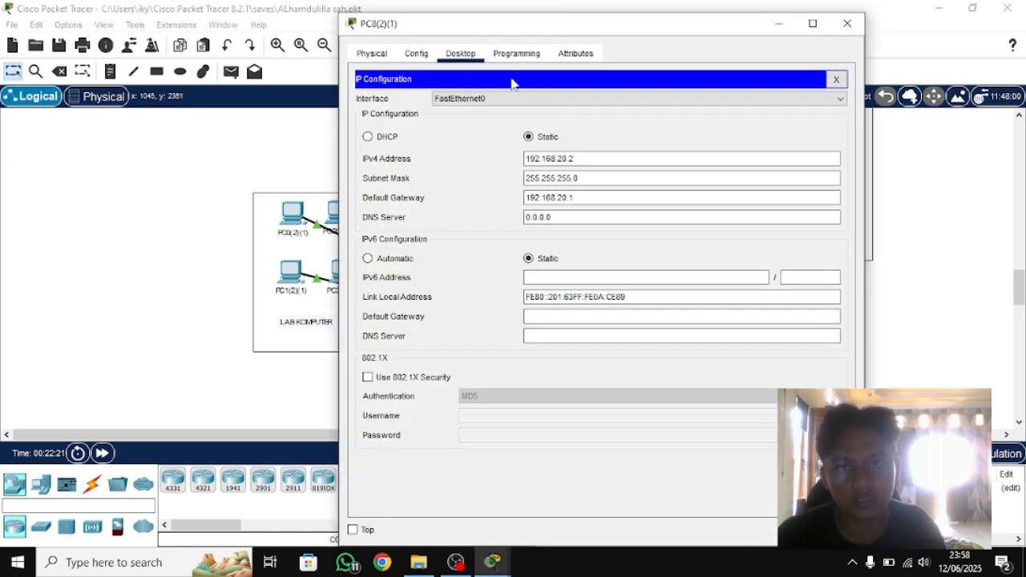
click(516, 53)
click(461, 53)
click(835, 80)
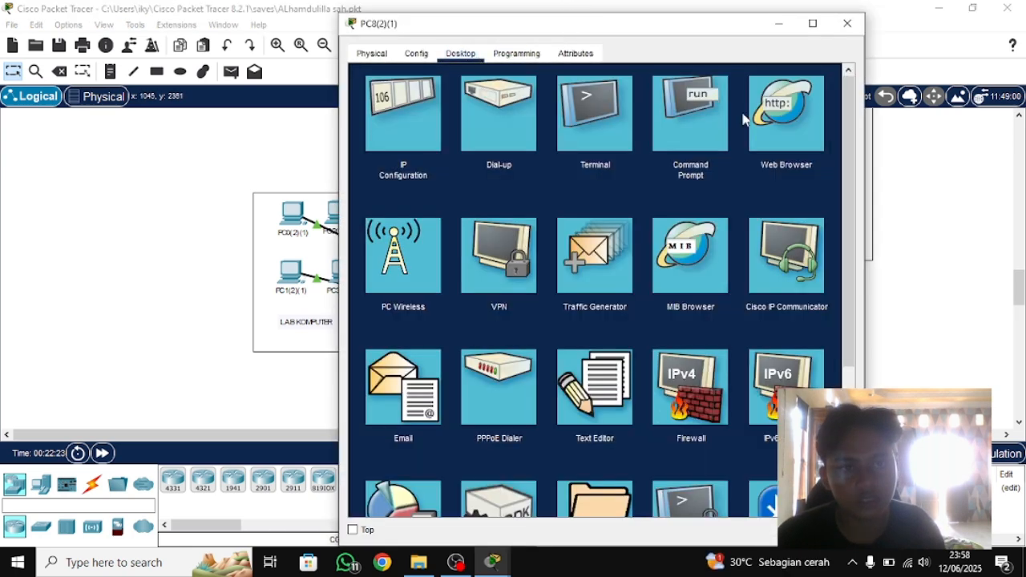
click(689, 116)
- Ping 192.168.10.5 in VLAN 10 from PC8(2)(1), keeping the VLAN 10 room in view
text(p)
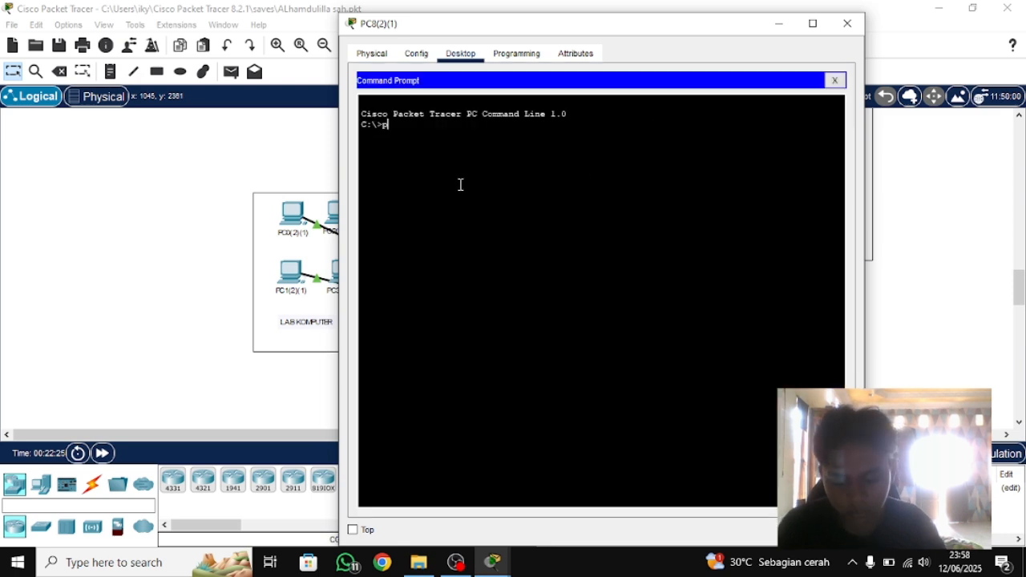
text(ing 192)
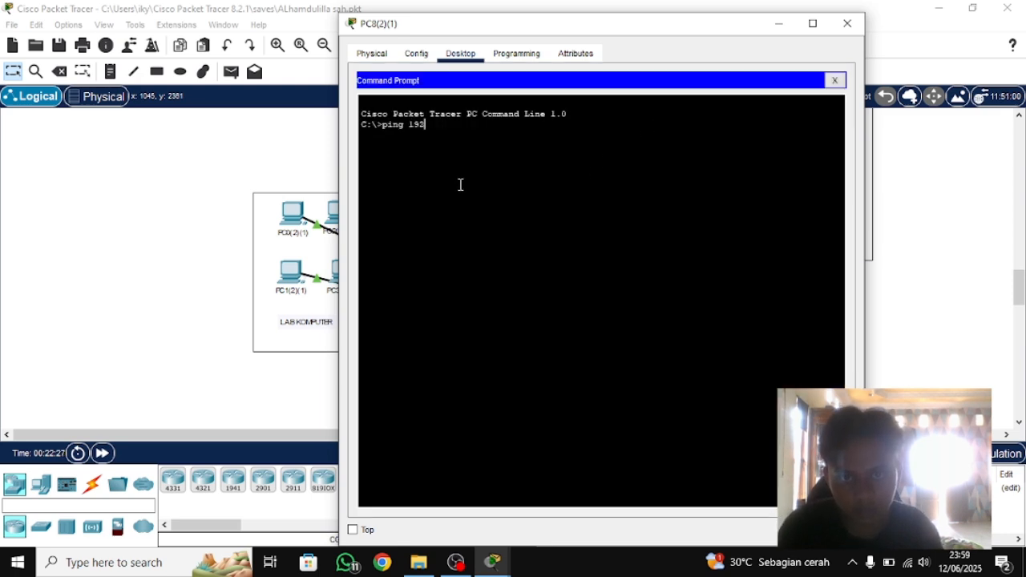
text(.168.)
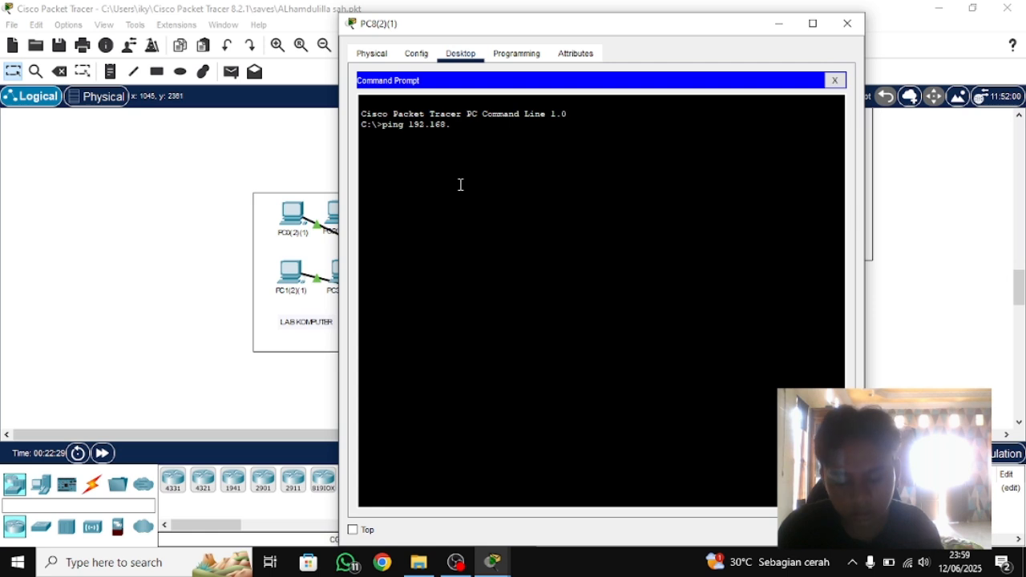
text(10.5)
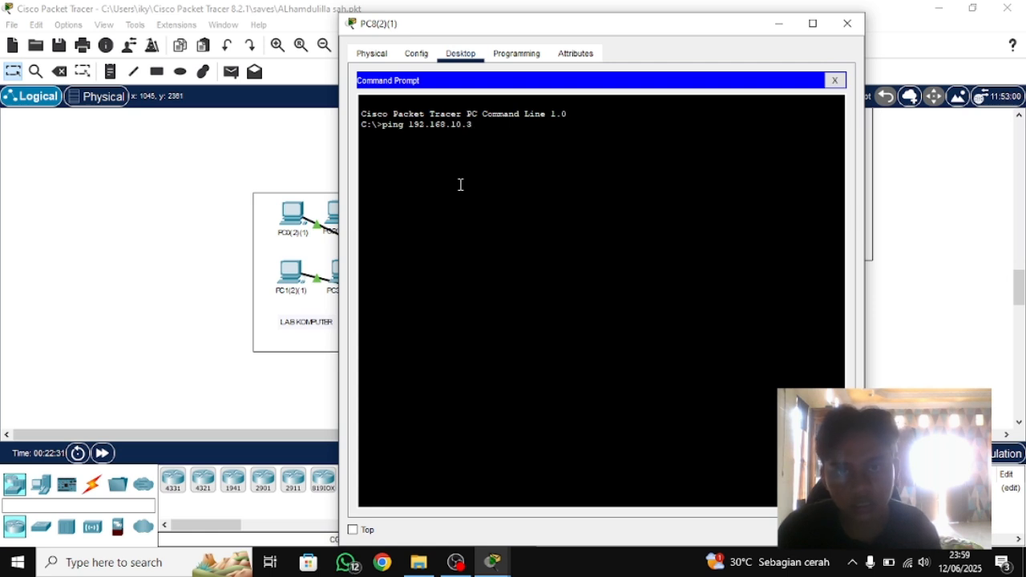
key(Return)
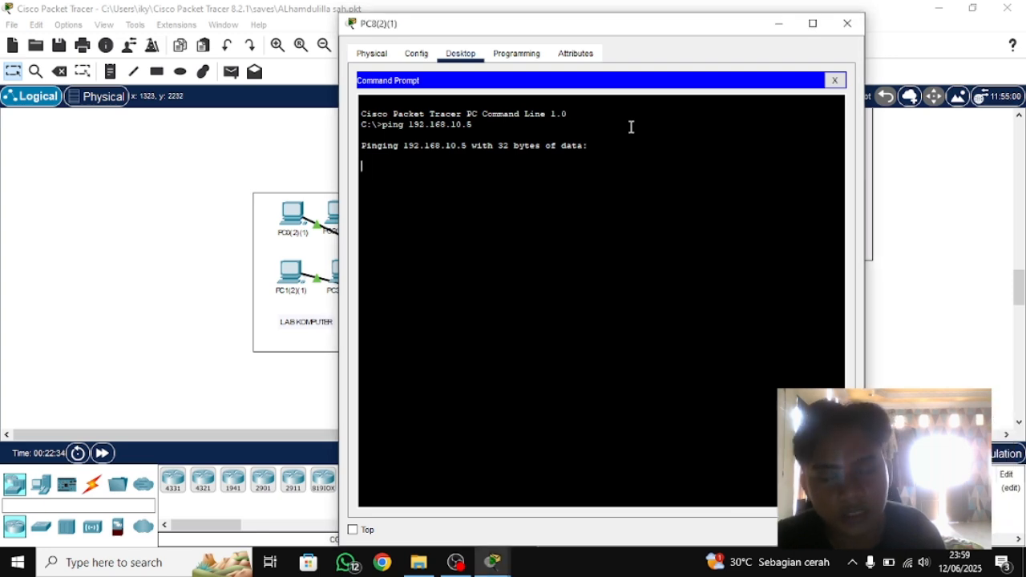
drag(616, 35, 856, 91)
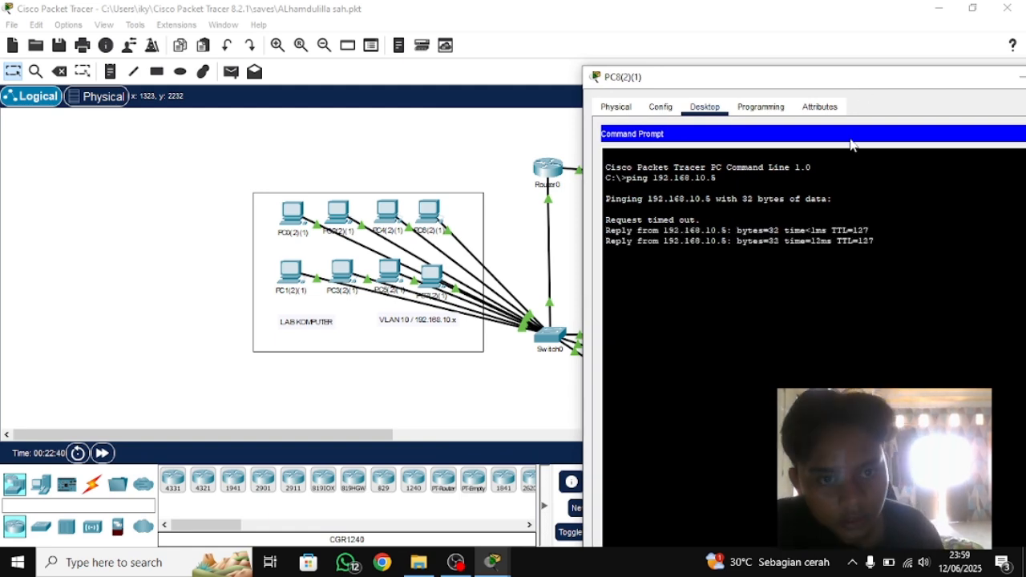
drag(821, 67, 732, 26)
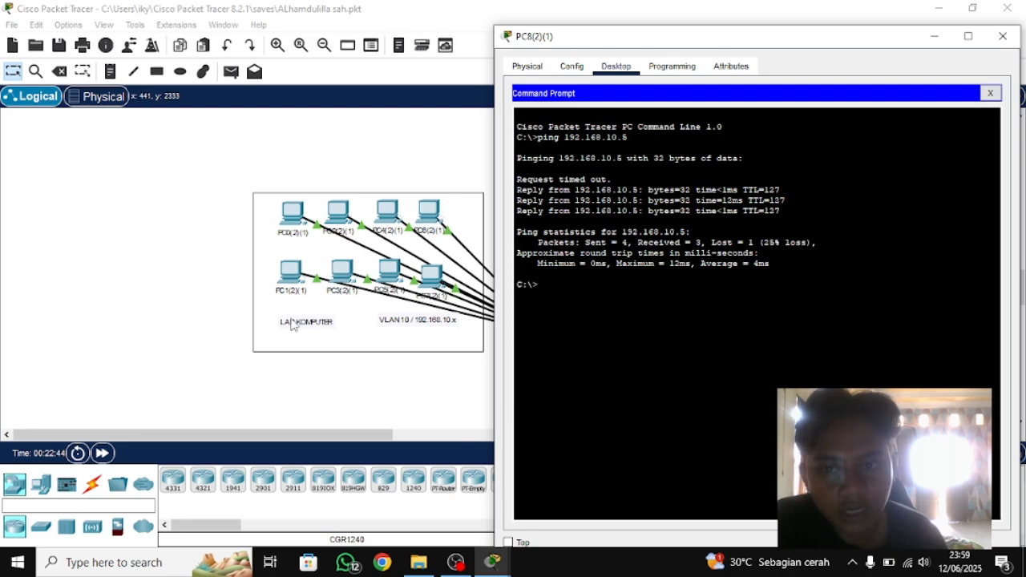
- Ping 192.168.30.2 in VLAN 30 from PC8(2)(1) and close that PC's window
drag(597, 36, 161, 171)
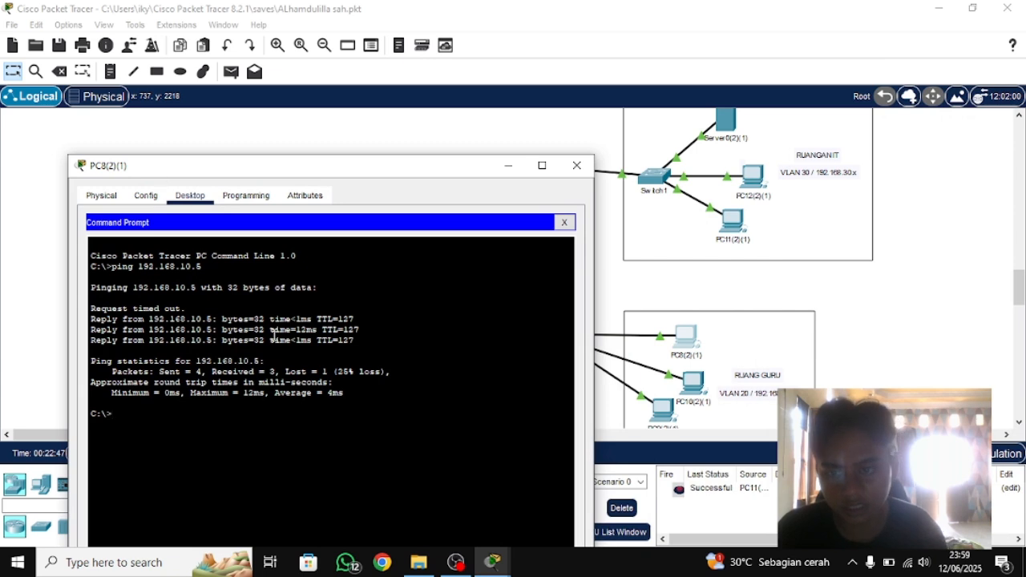
text(ing 192.168.30.2)
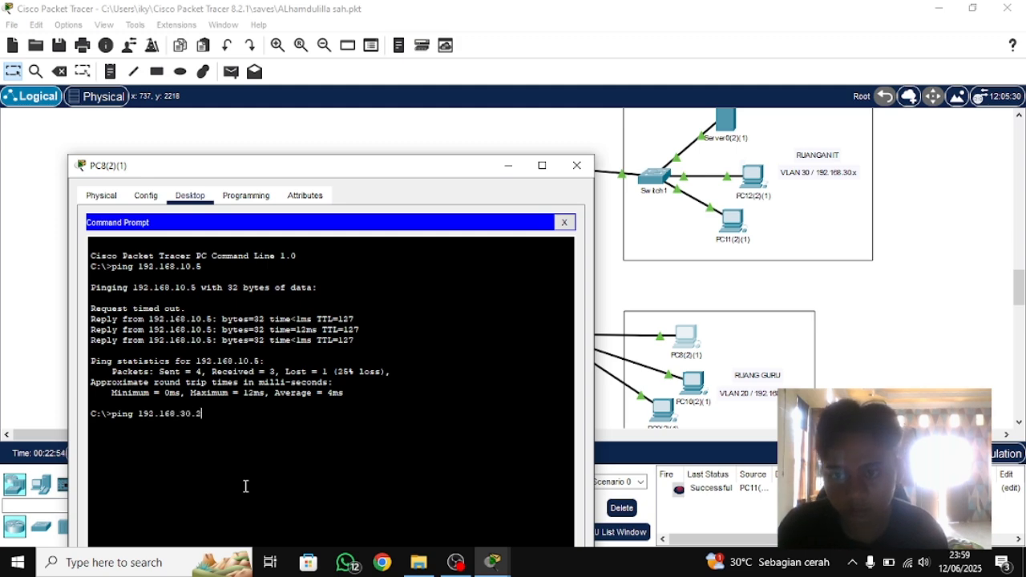
key(Return)
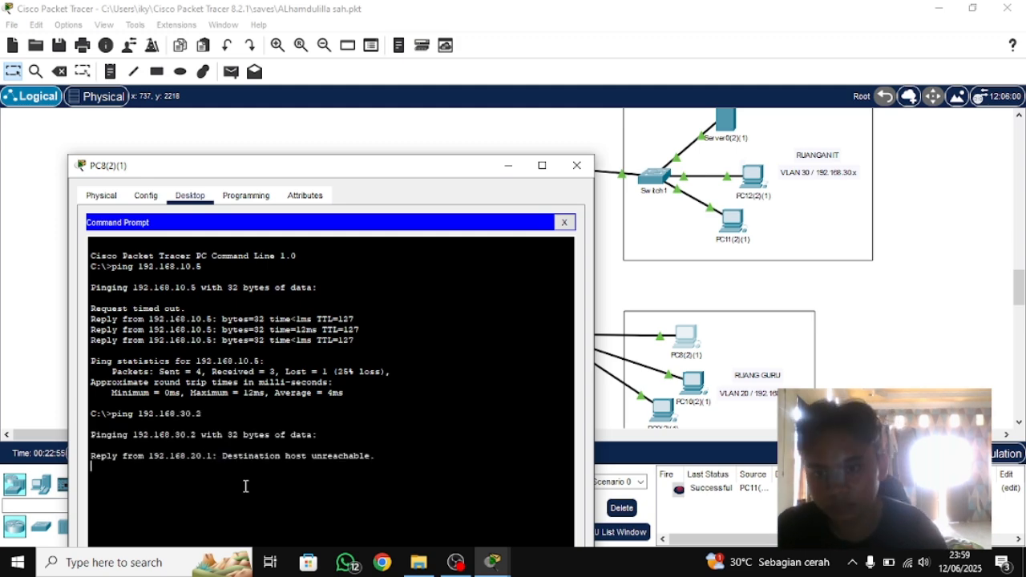
drag(302, 168, 277, 102)
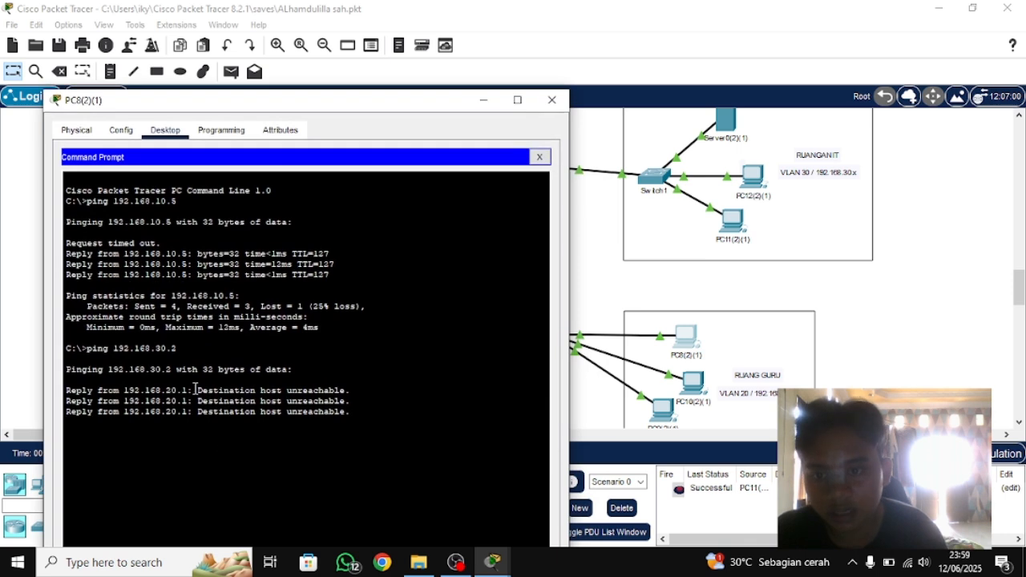
drag(195, 389, 424, 420)
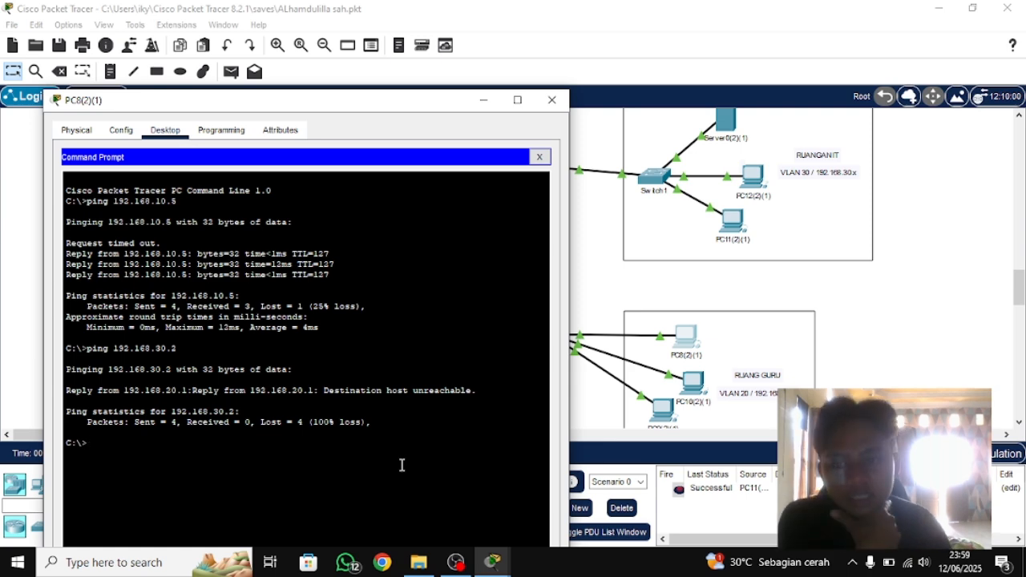
click(553, 100)
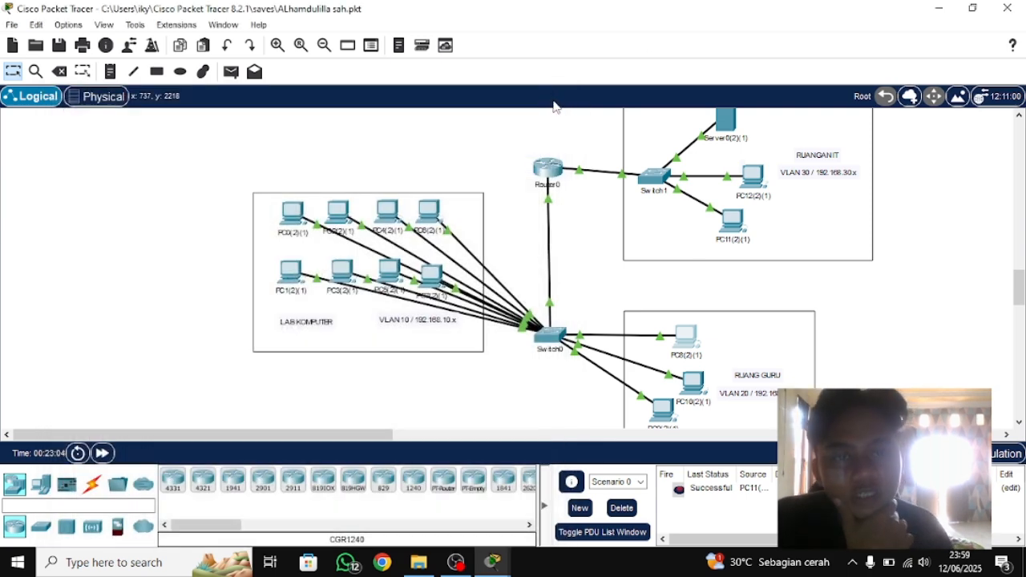
- Examine Switch0's port details and its links to Router0 and the VLAN 10 and VLAN 20 rooms
scroll(516, 237, up, 1)
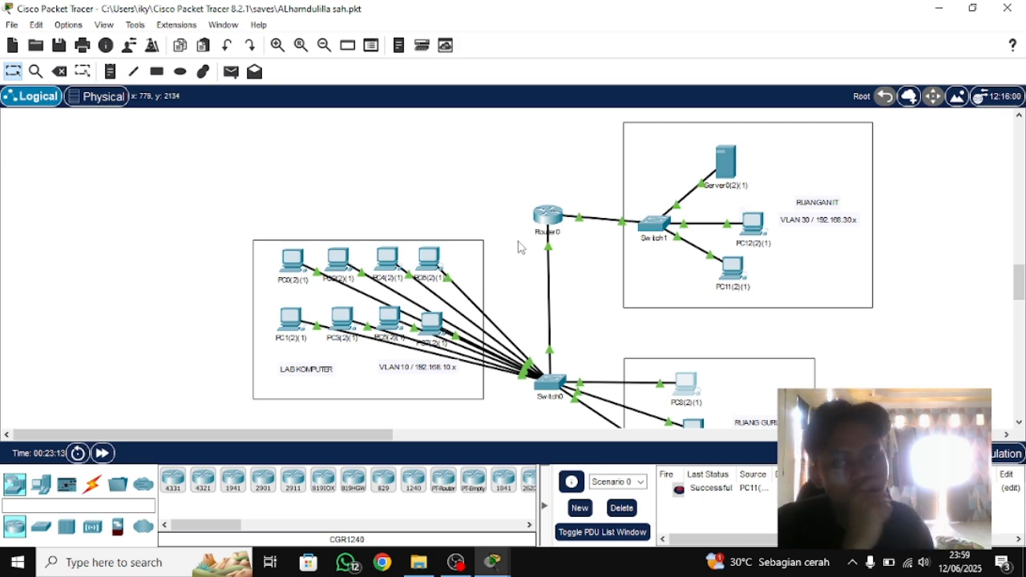
scroll(550, 296, down, 2)
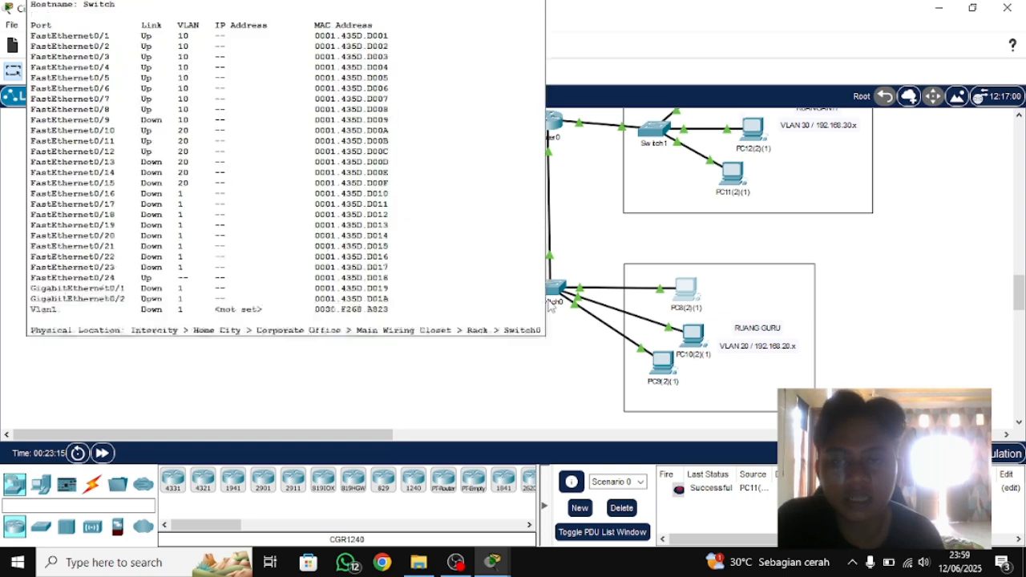
scroll(920, 267, up, 2)
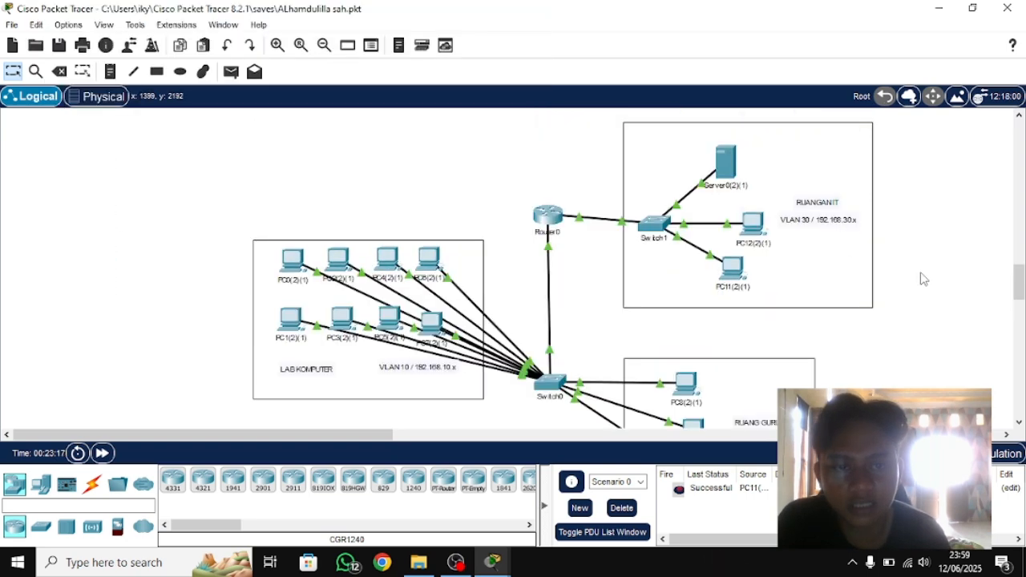
scroll(923, 279, down, 2)
scroll(928, 267, up, 2)
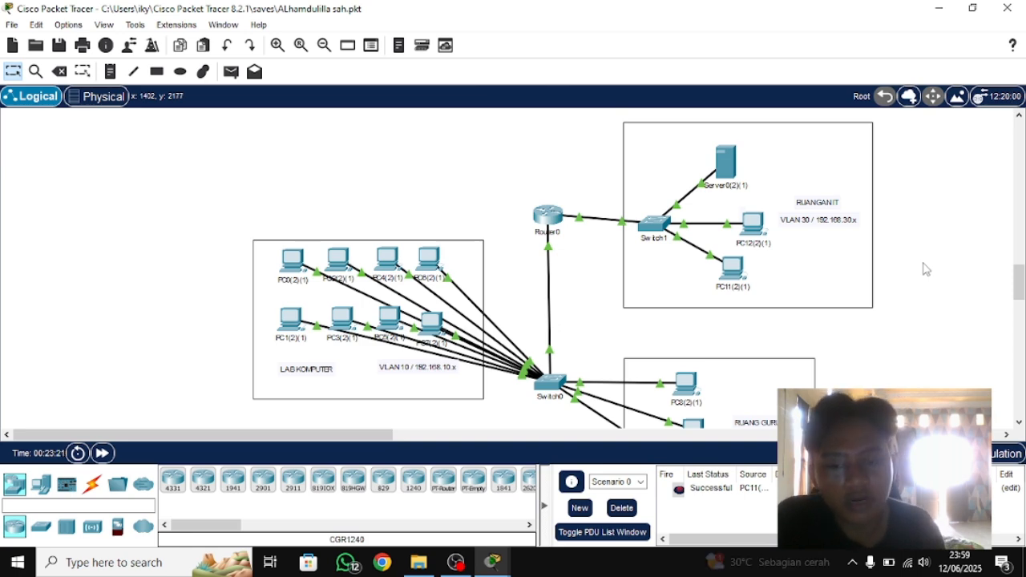
scroll(491, 340, down, 2)
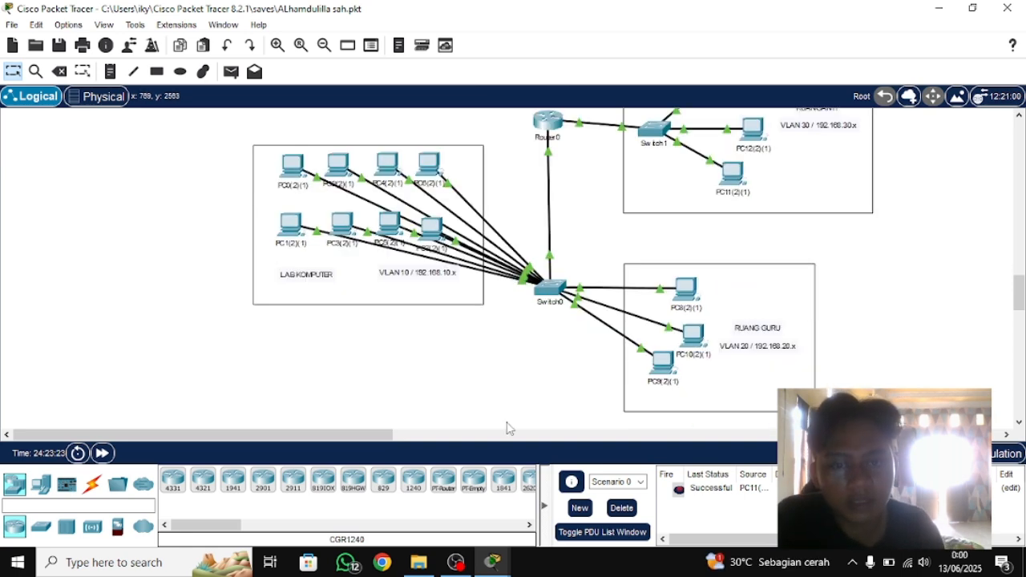
drag(554, 299, 560, 289)
scroll(600, 319, down, 1)
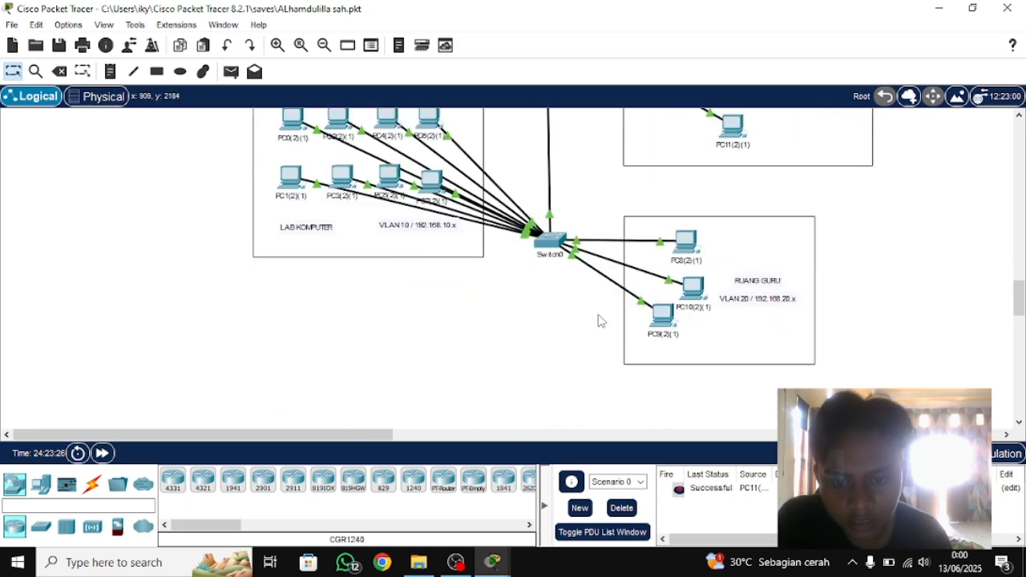